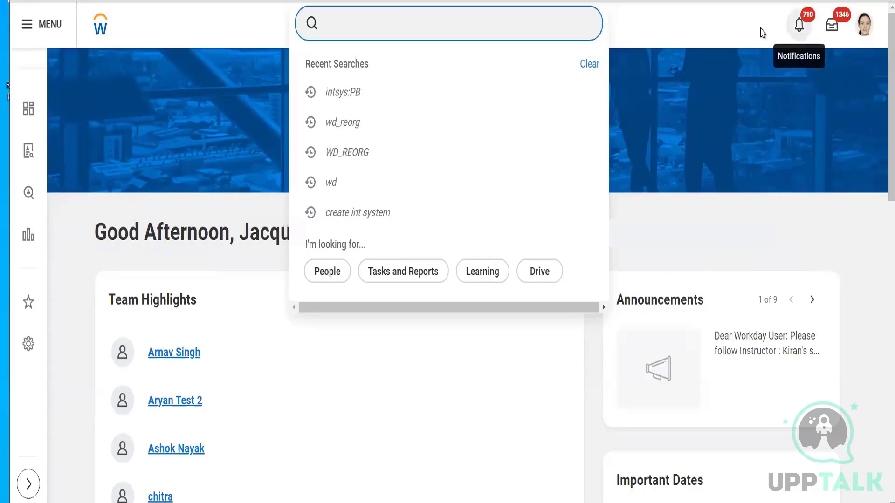
# - Look up the tasks and reports whose names begin with Create, Edit and View, and clear the search
pyautogui.write('Create')
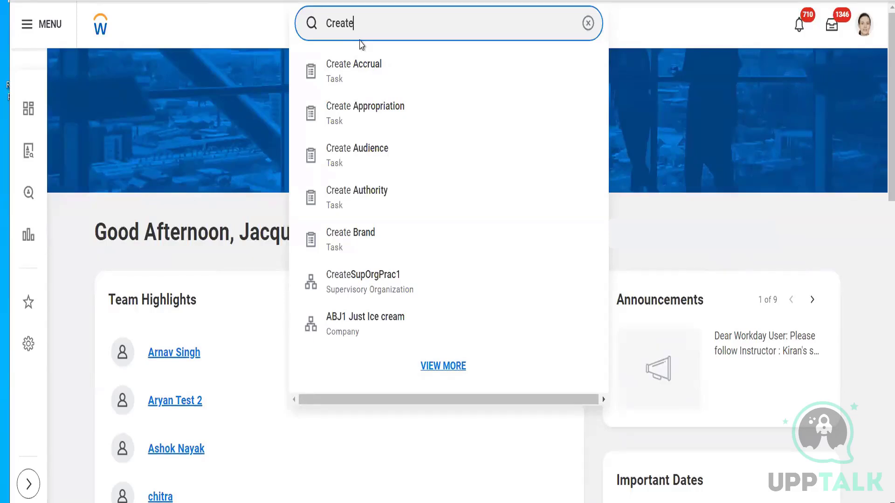
pyautogui.press('BackSpace')
pyautogui.press('BackSpace')
pyautogui.press('BackSpace')
pyautogui.press('BackSpace')
pyautogui.press('BackSpace')
pyautogui.press('BackSpace')
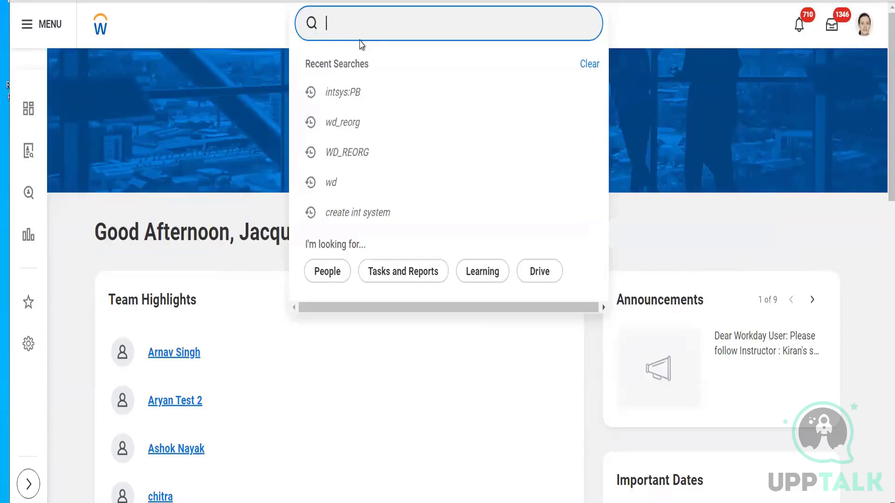
pyautogui.write('Edit')
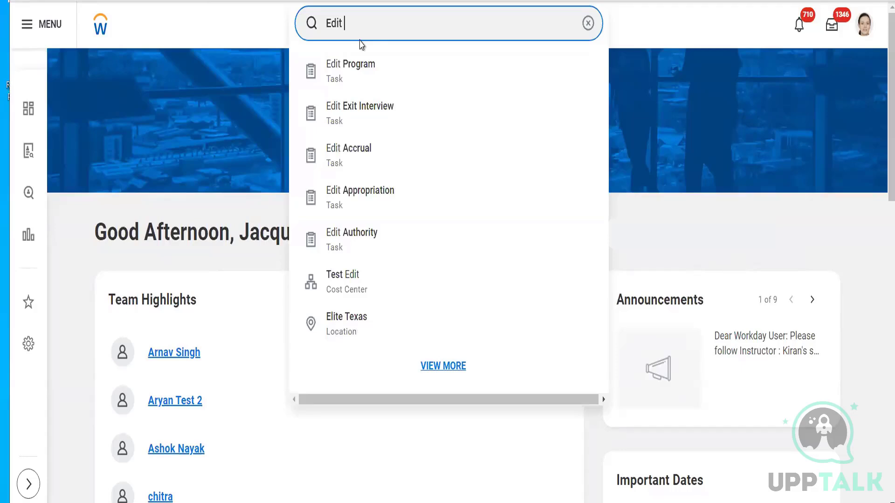
pyautogui.press('BackSpace')
pyautogui.press('BackSpace')
pyautogui.press('BackSpace')
pyautogui.press('BackSpace')
pyautogui.press('BackSpace')
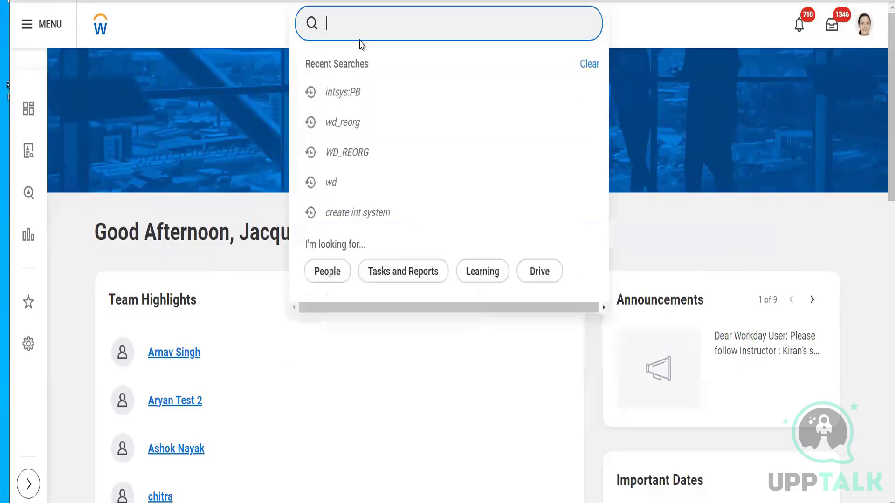
pyautogui.write('View')
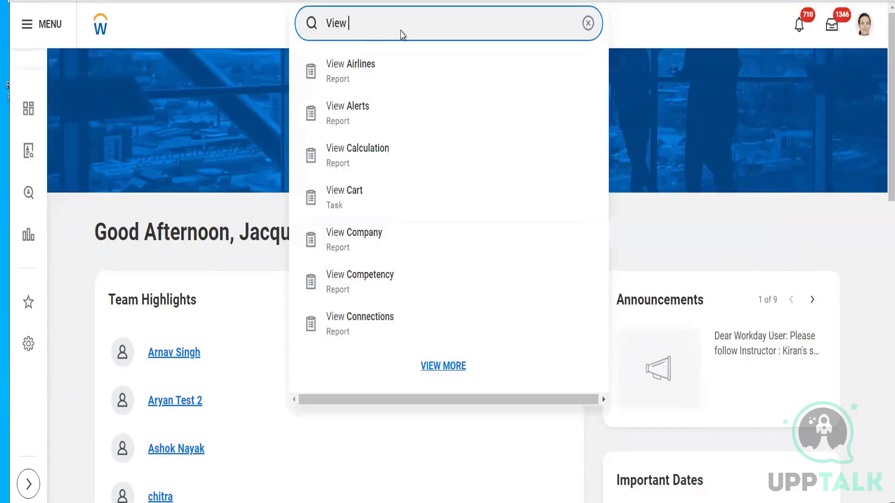
pyautogui.click(588, 23)
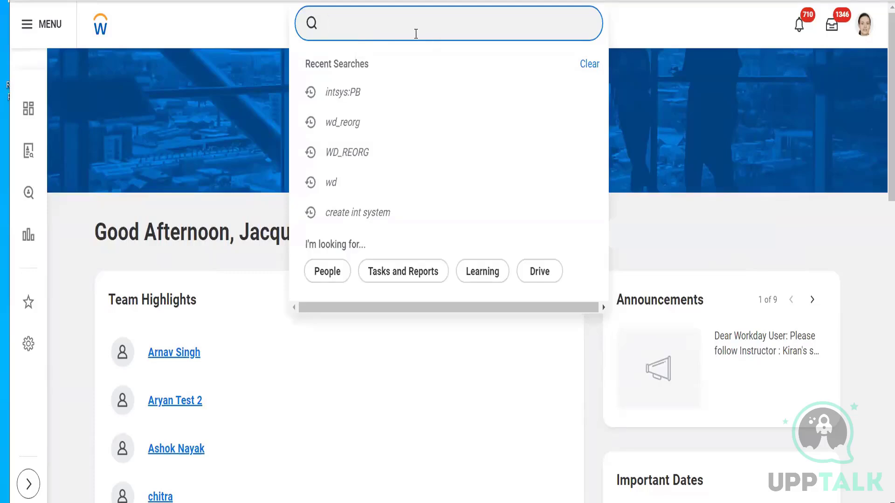
# - Search for Salary Plan and open the Create Salary Plan task
pyautogui.write('Salary')
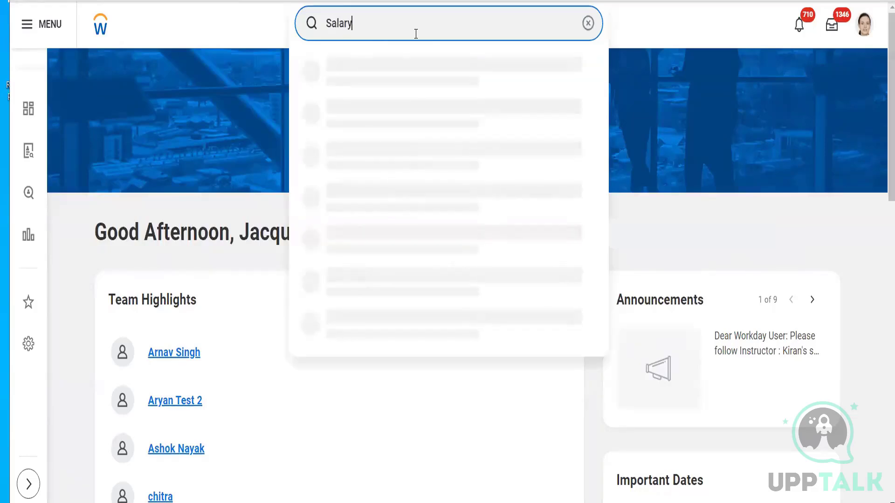
pyautogui.write(' Plan')
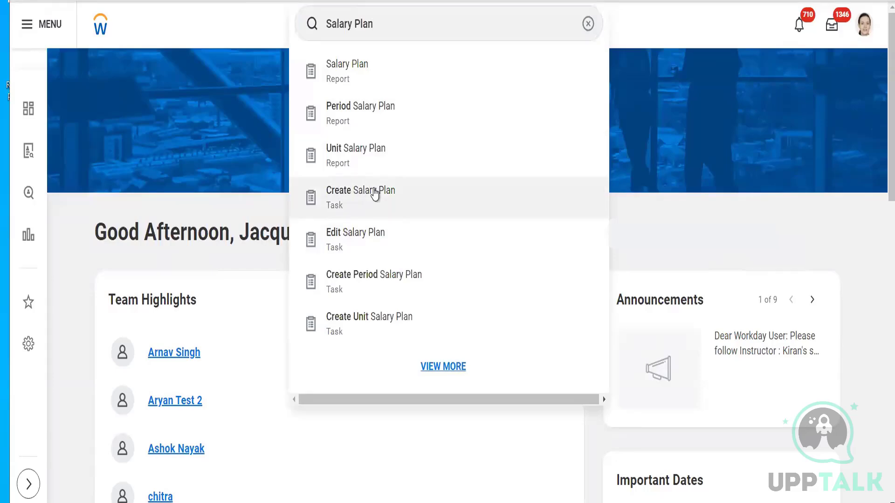
pyautogui.click(375, 193)
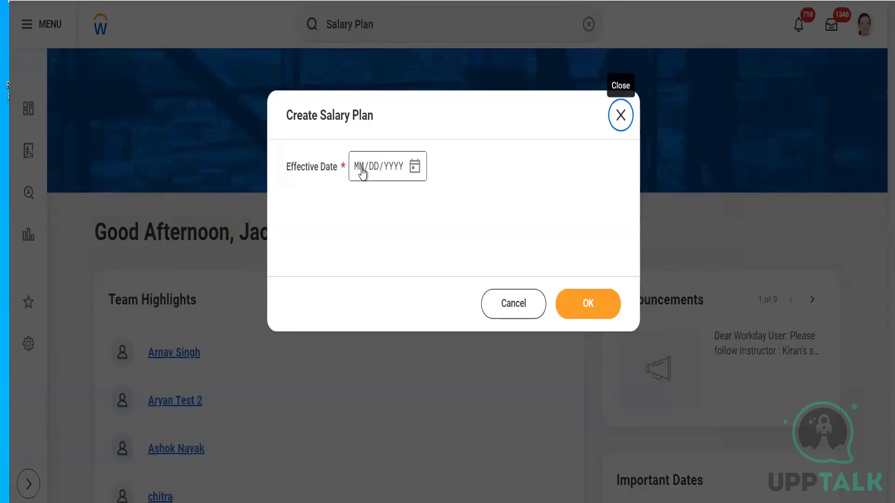
# - Set the new salary plan's effective date to 01/01/1900 and continue to the plan details
pyautogui.click(362, 172)
pyautogui.write('01/01/')
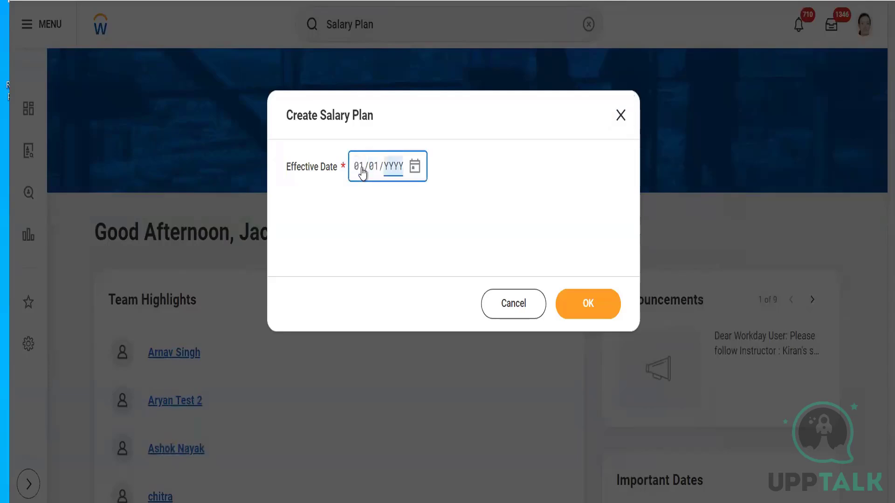
pyautogui.write('1900')
pyautogui.click(509, 177)
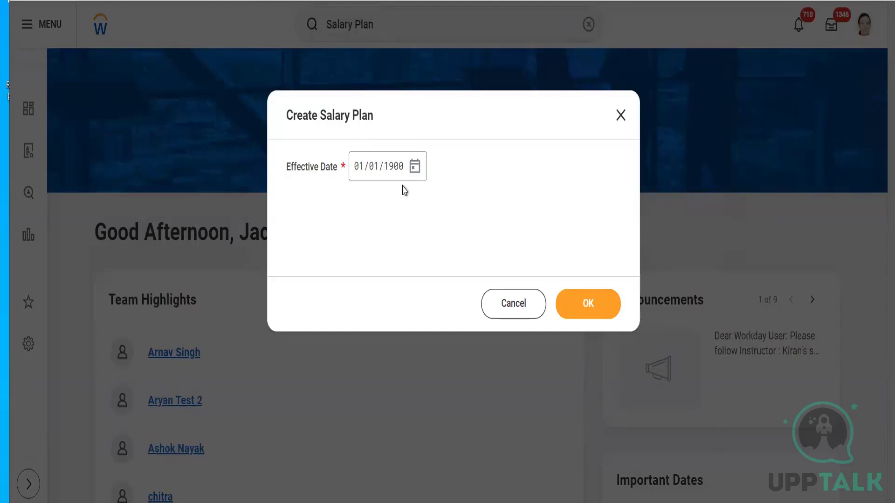
pyautogui.click(585, 306)
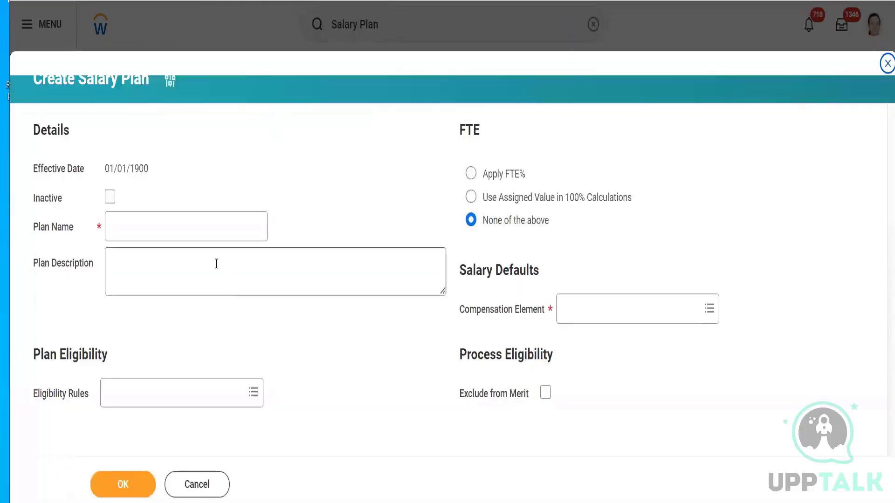
# - Enter a plan name made of a person's first name followed by "Salary Plan"
pyautogui.click(144, 225)
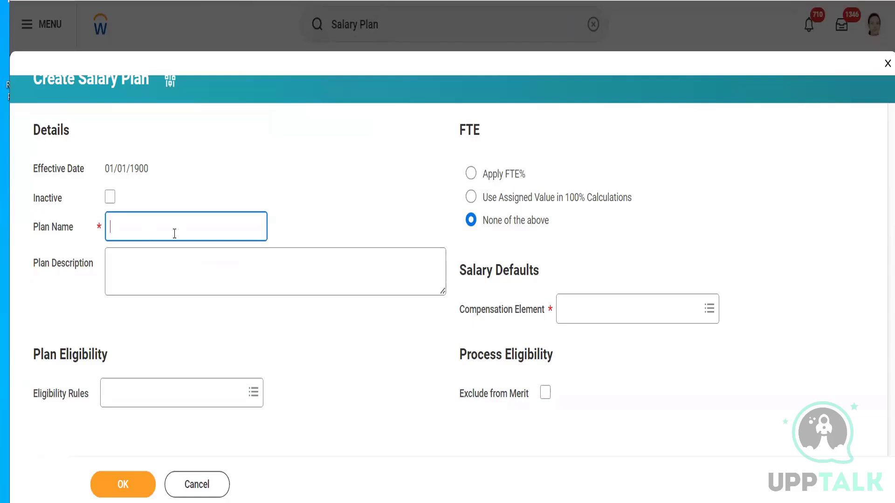
pyautogui.write('Raj Salary Plan')
pyautogui.doubleClick(118, 227)
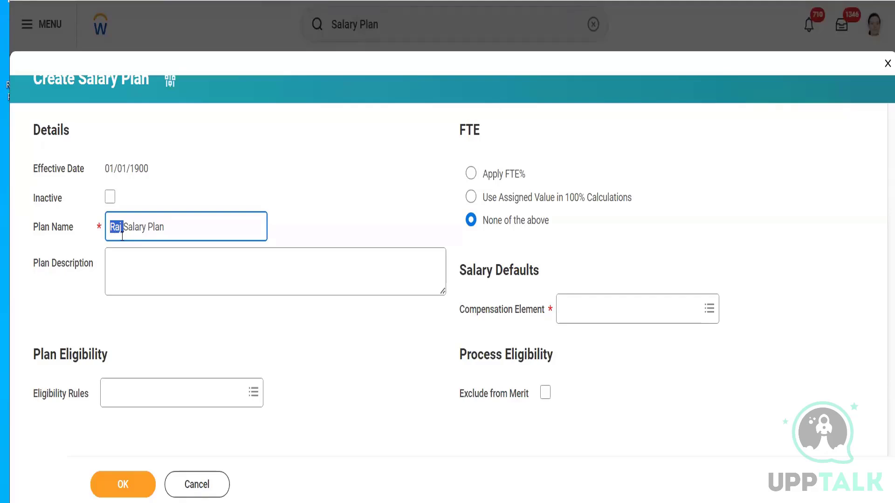
pyautogui.click(130, 266)
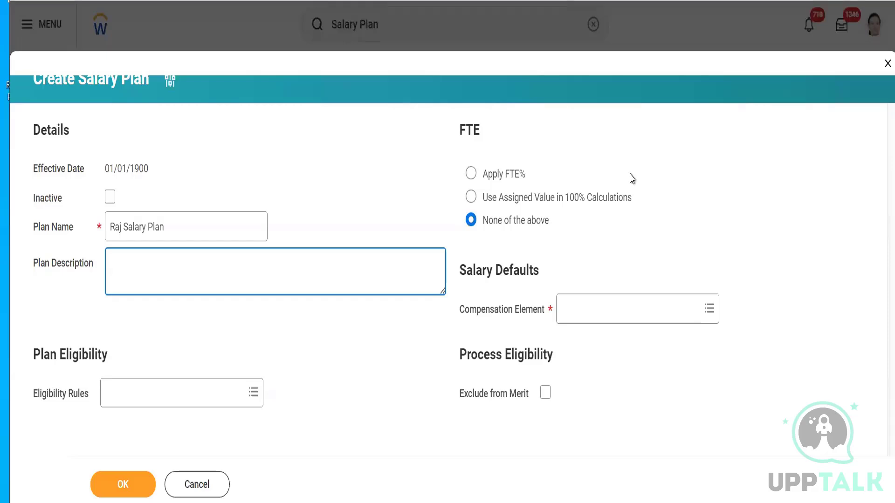
# - Choose Apply FTE% for the plan, write the formula "FTE % = x/40" in a new Notepad note, and return to the plan form
pyautogui.click(470, 177)
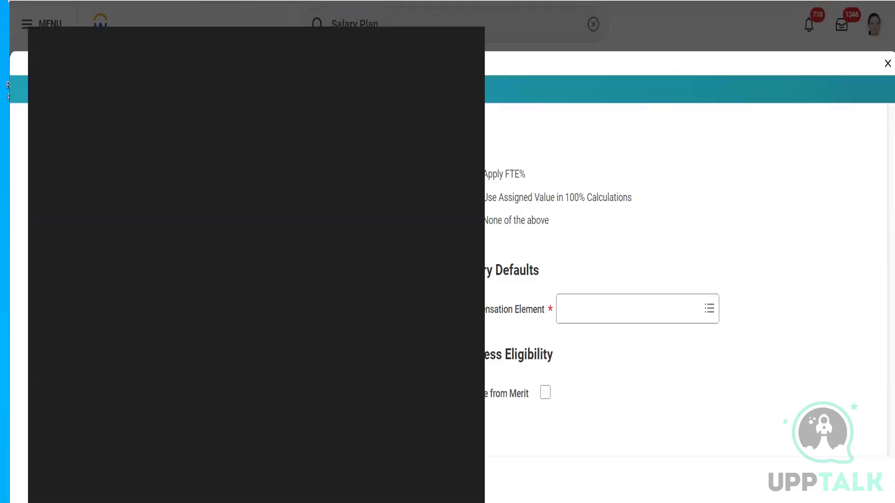
pyautogui.write('note')
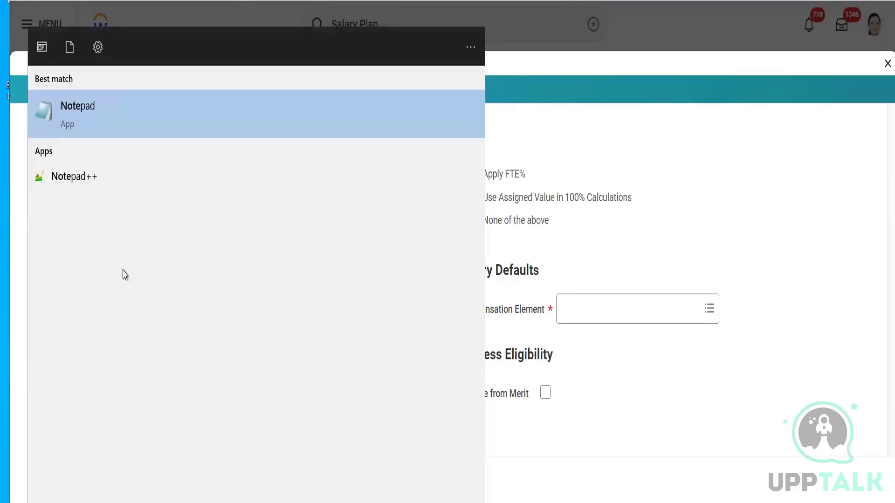
pyautogui.click(137, 120)
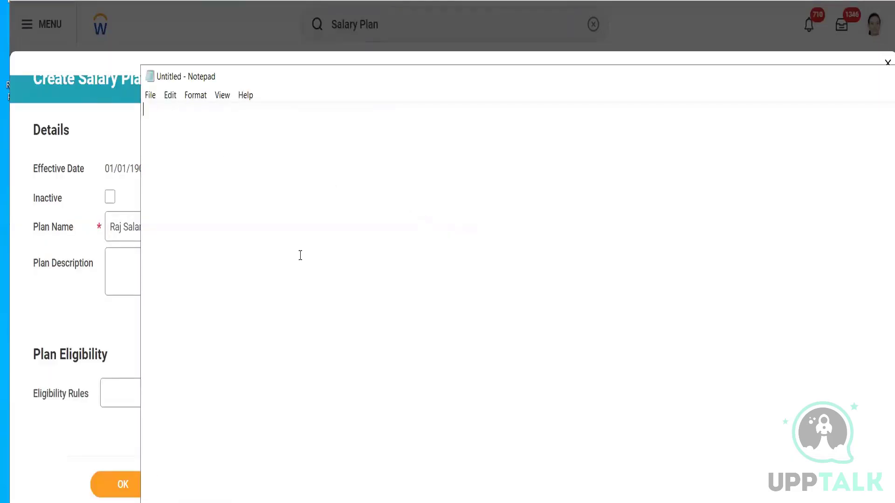
pyautogui.write('FTE ')
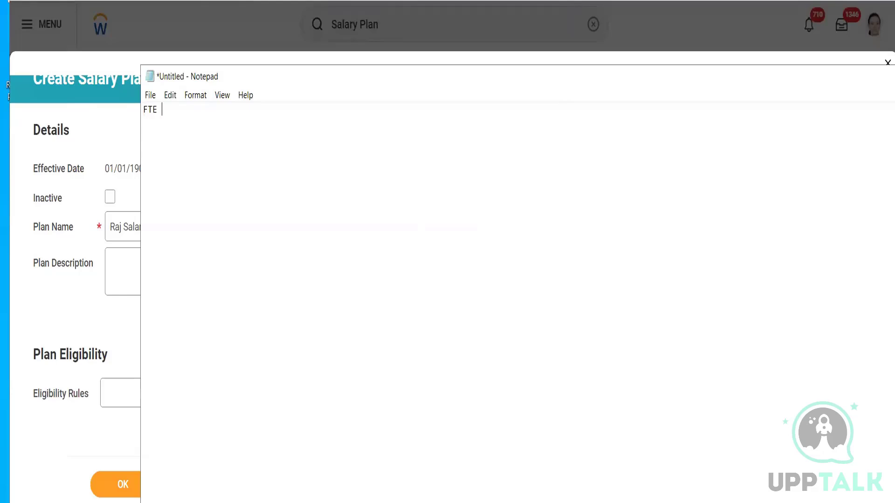
pyautogui.write('% =')
pyautogui.write('x/40')
pyautogui.doubleClick(192, 109)
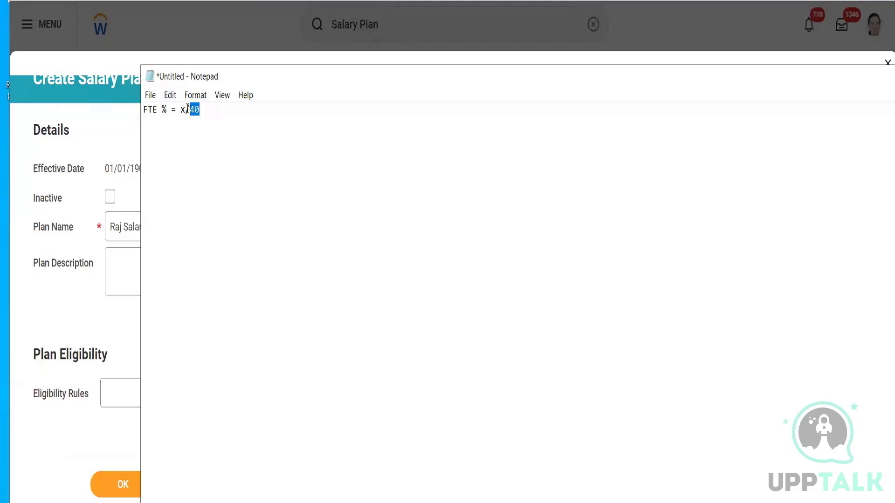
pyautogui.moveTo(186, 109); pyautogui.dragTo(179, 108)
pyautogui.click(82, 132)
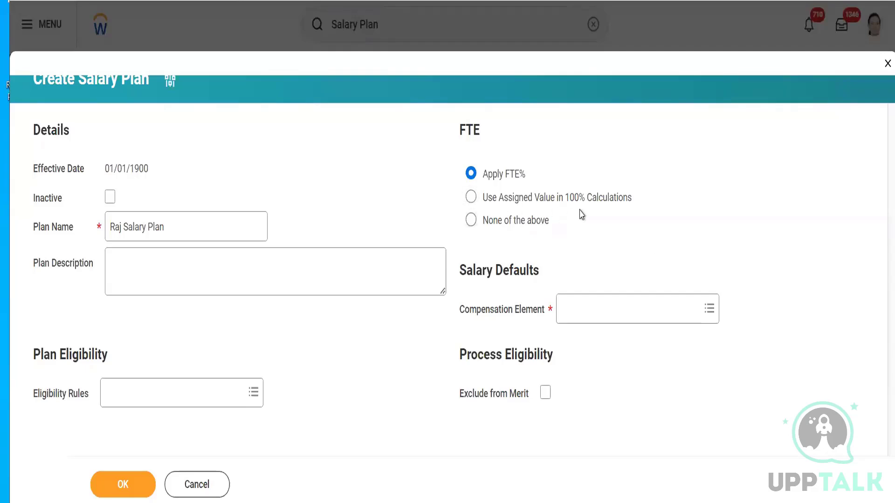
# - Try Use Assigned Value in 100% Calculations, and set the FTE option to None of the above
pyautogui.click(557, 203)
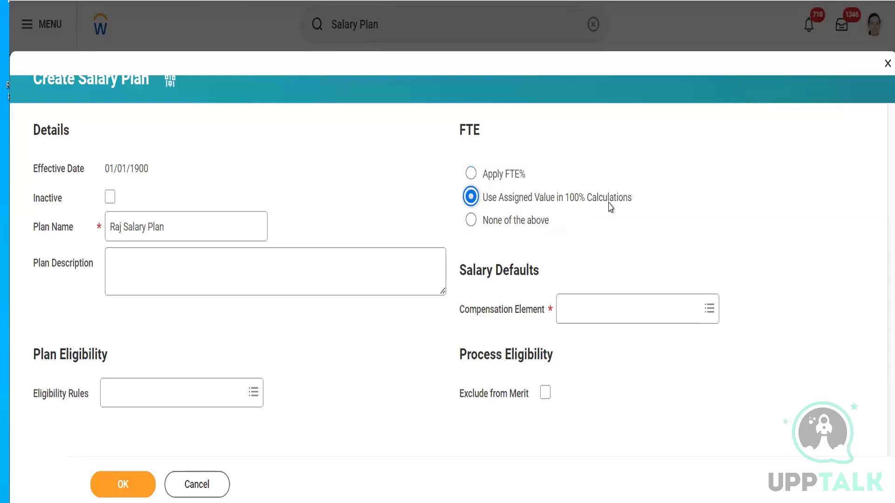
pyautogui.click(495, 222)
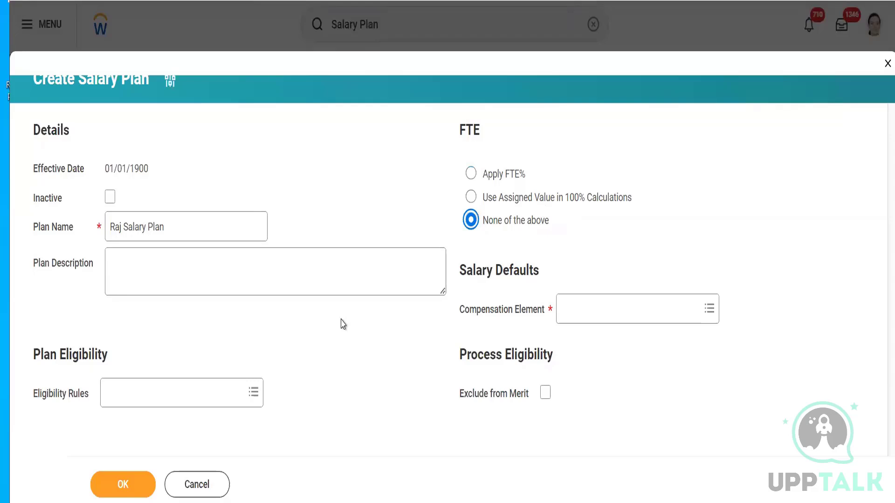
pyautogui.click(600, 303)
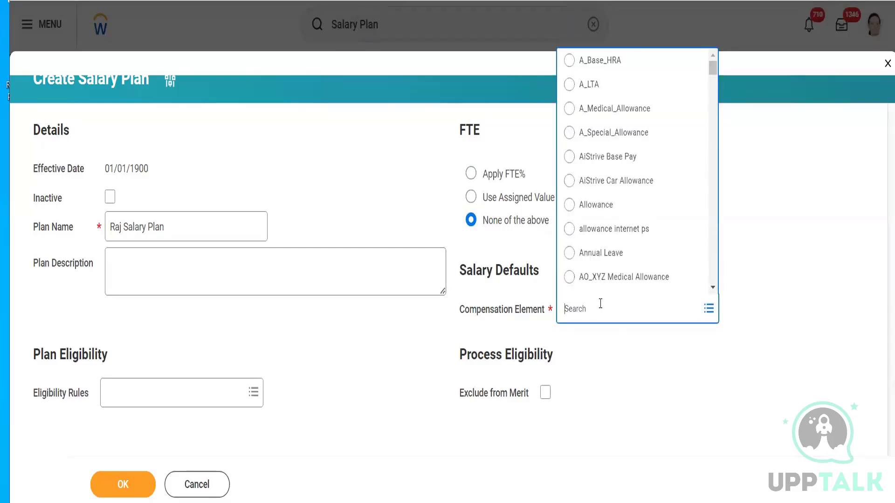
pyautogui.write('Base Pay')
pyautogui.press('Return')
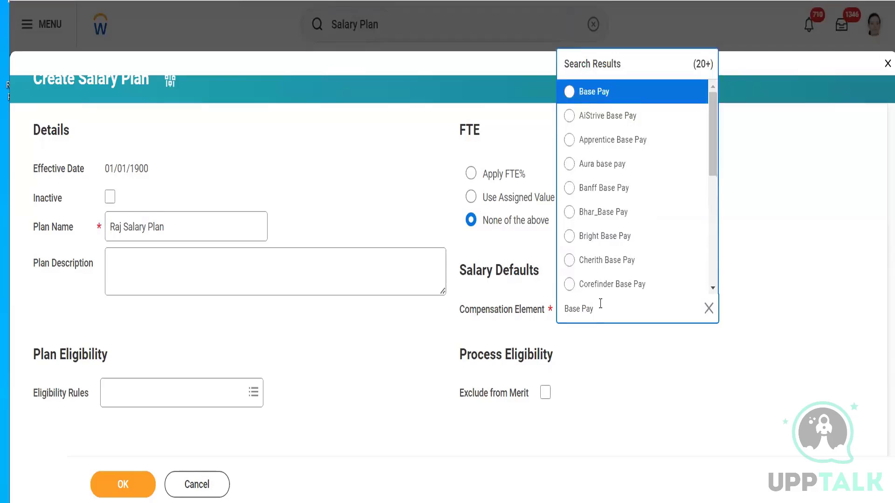
pyautogui.click(751, 132)
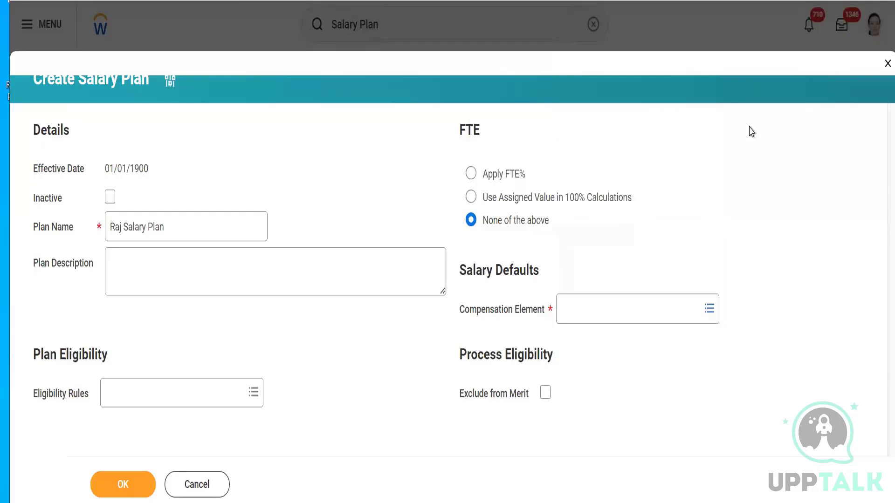
# - Search the compensation elements for Base Pay and assign Base Pay as the plan's Compensation Element
pyautogui.click(610, 313)
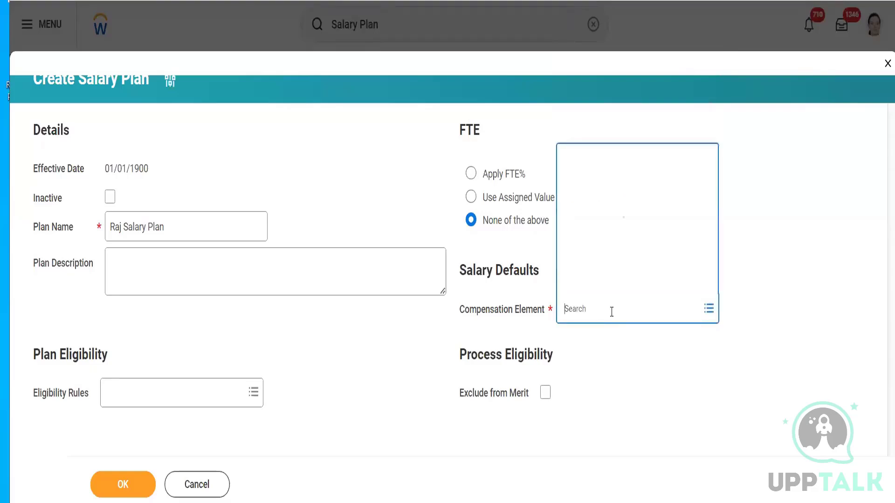
pyautogui.write('Base pAy')
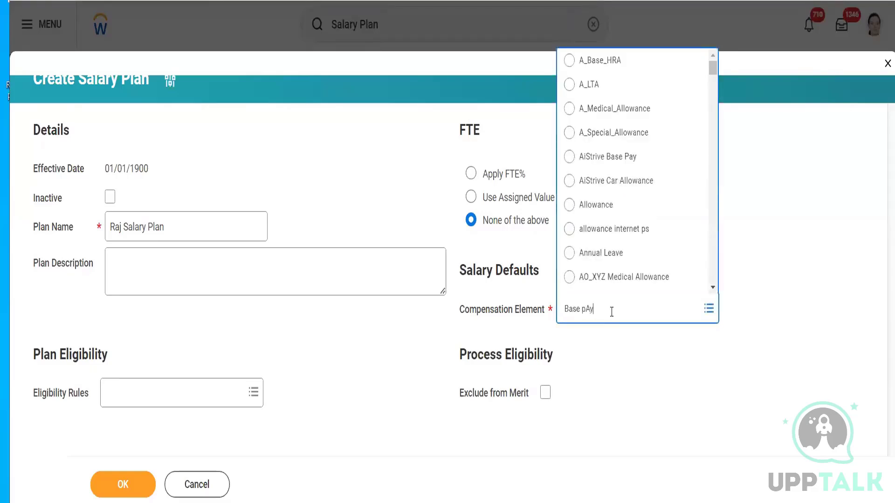
pyautogui.press('Return')
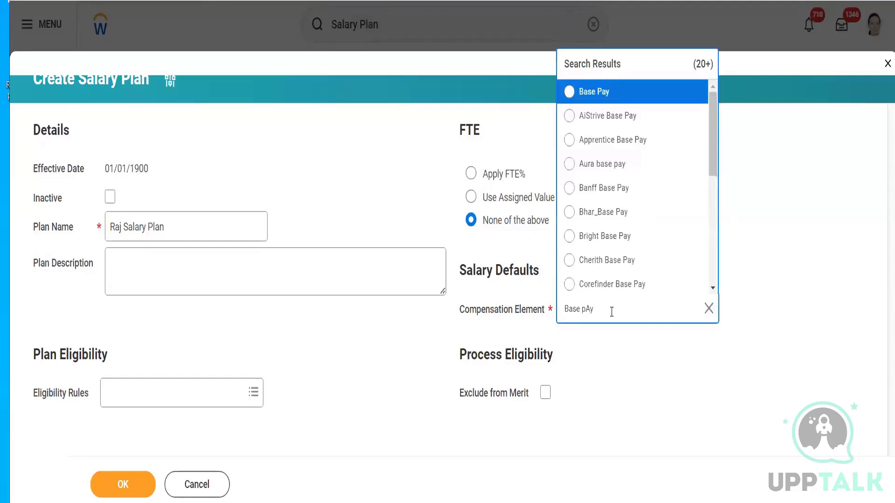
pyautogui.click(615, 92)
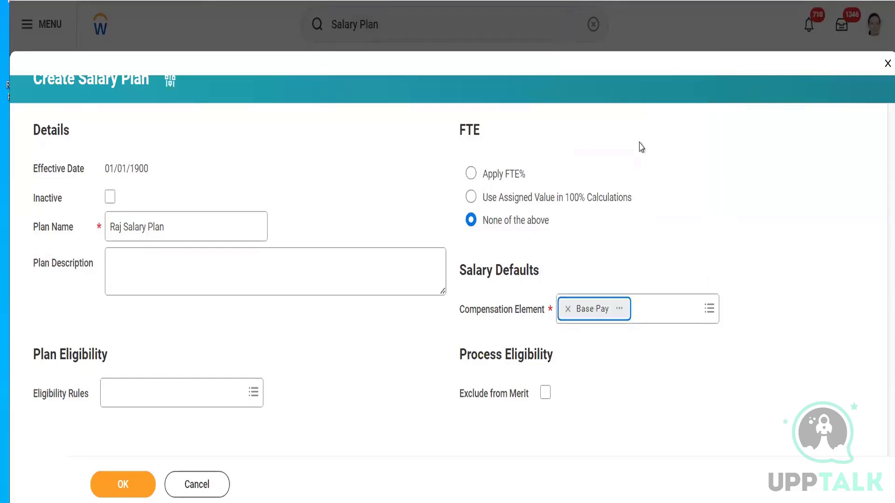
pyautogui.click(803, 180)
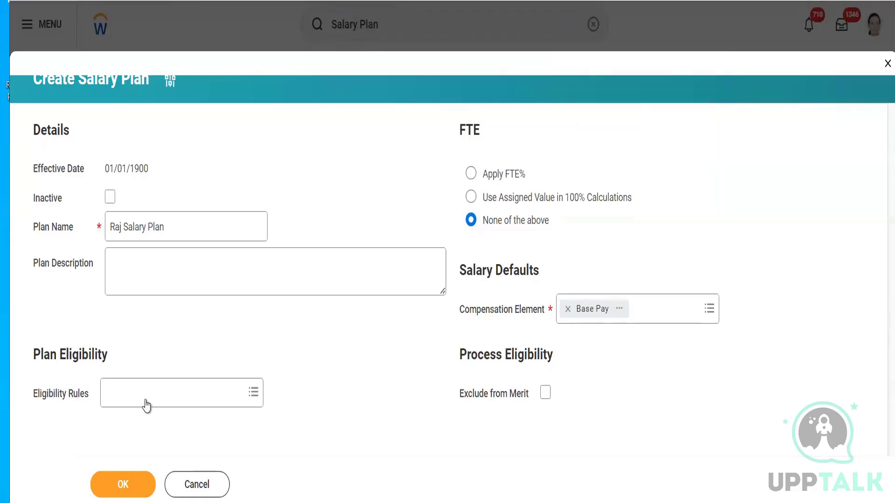
# - Examine the selection categories offered for the plan's Eligibility Rules
pyautogui.click(174, 392)
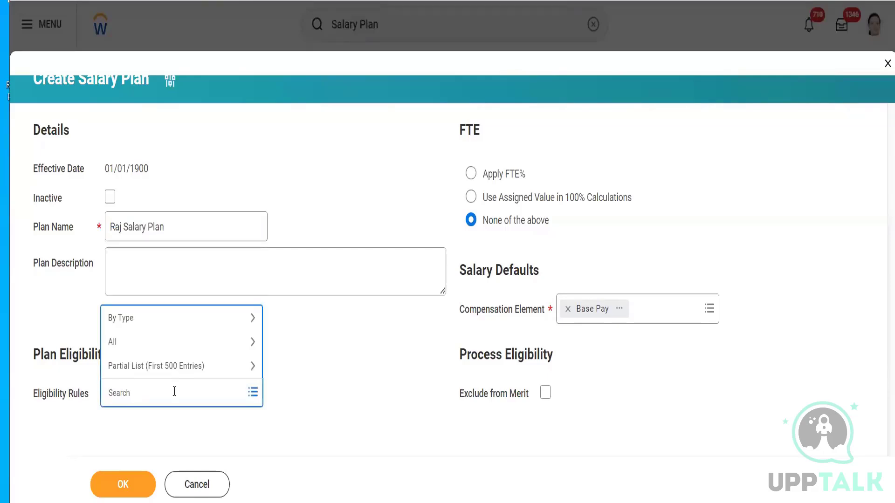
pyautogui.click(325, 342)
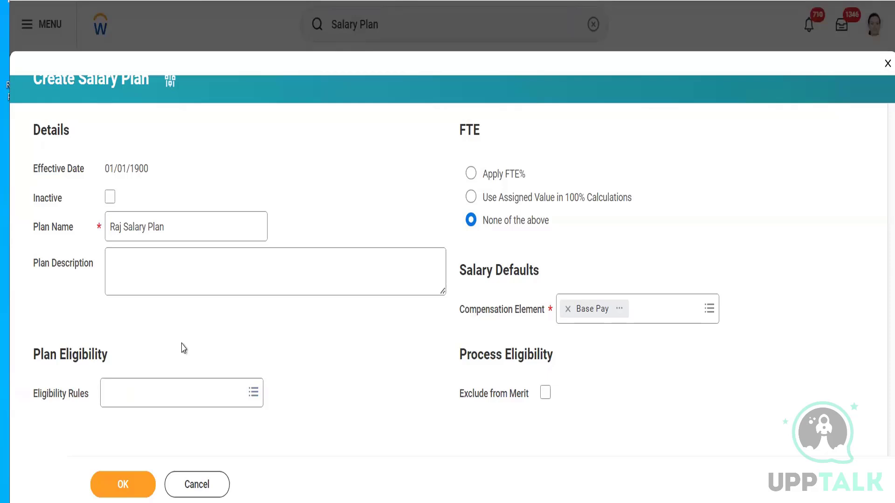
pyautogui.click(140, 402)
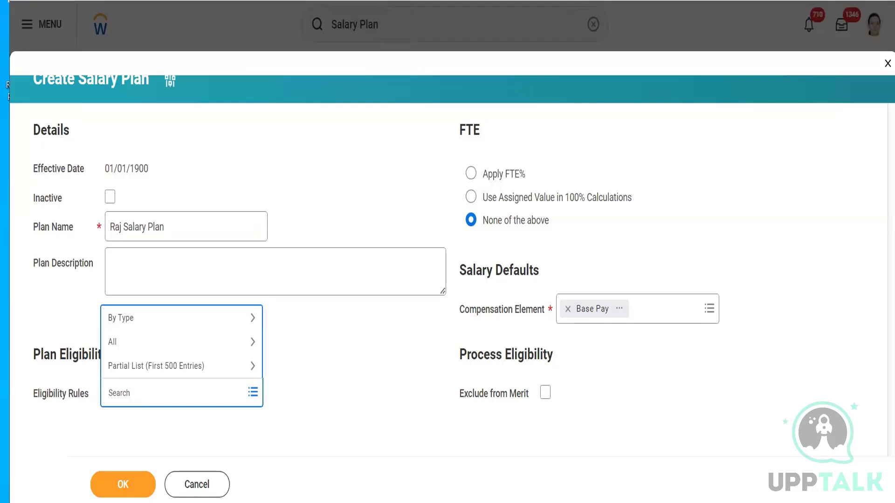
# - Duplicate the browser tab with the salary plan form and cancel the Create Salary Plan prompt in the copy
pyautogui.rightClick(253, 1)
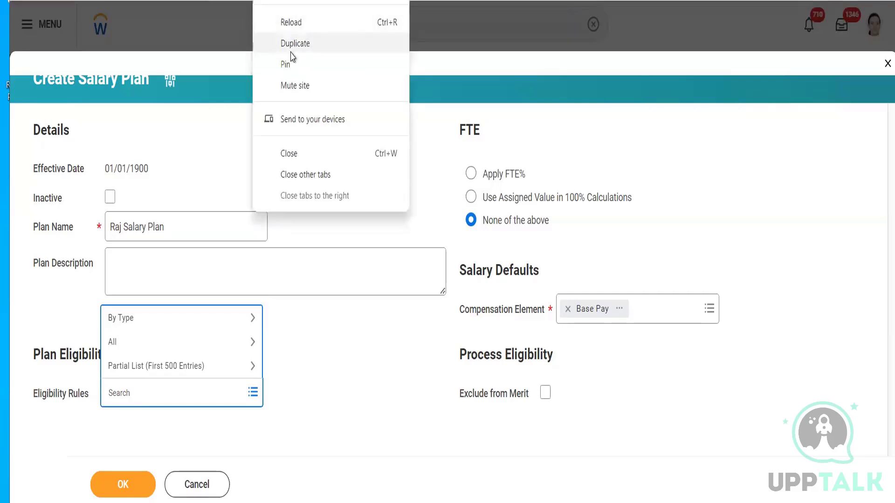
pyautogui.click(290, 51)
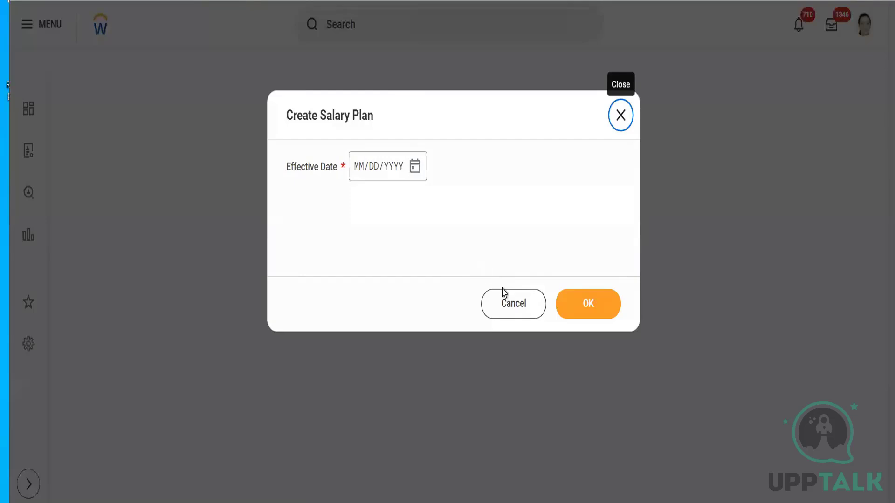
pyautogui.click(504, 306)
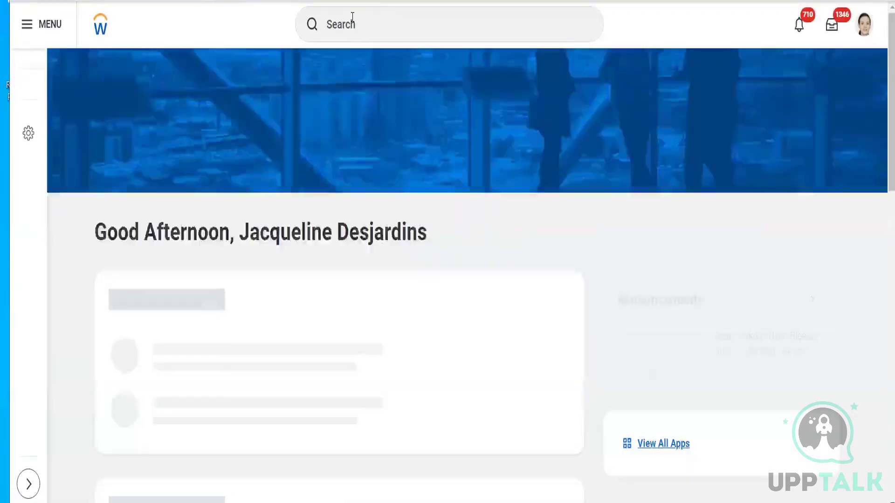
# - Search for "Create eligibility rule" and open the Create Compensation Eligibility Rule task
pyautogui.click(352, 17)
pyautogui.write('CReate ')
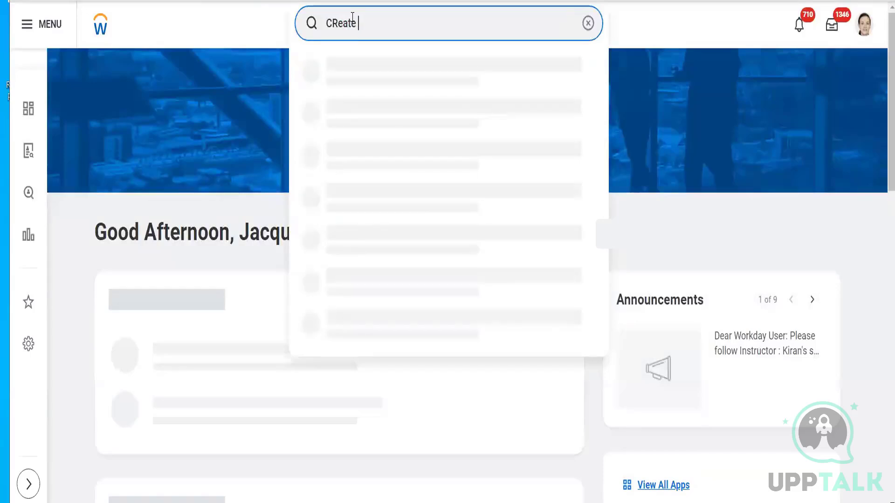
pyautogui.write('eligibili')
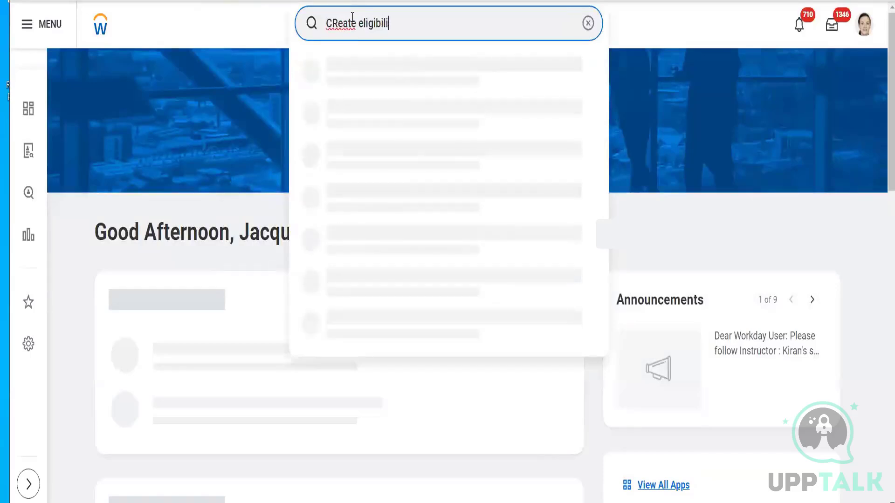
pyautogui.write('ty rule')
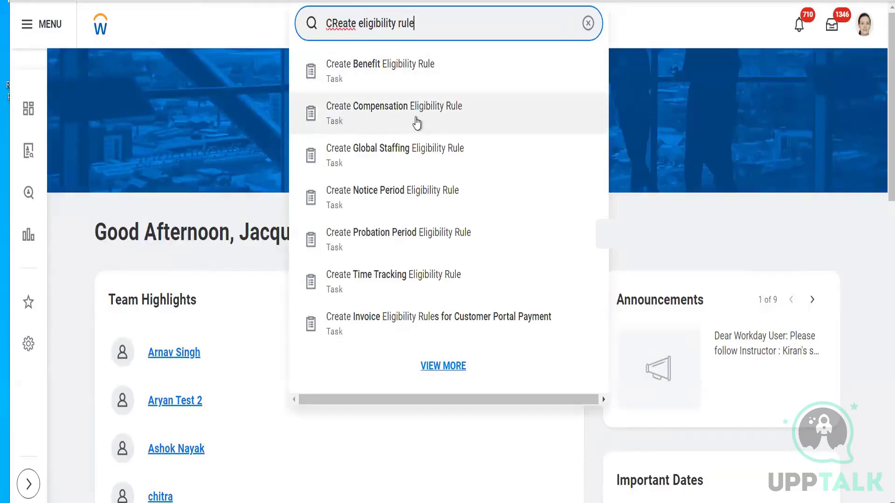
pyautogui.click(373, 119)
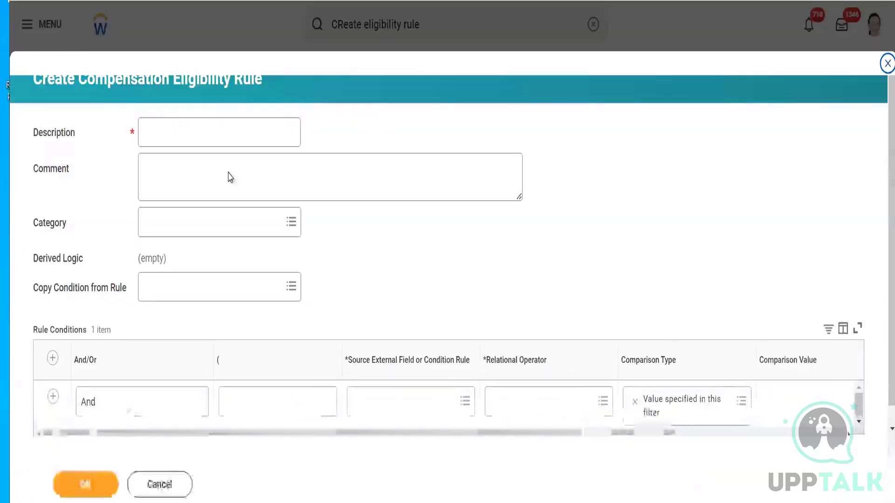
# - Enter the rule's Description as the plan owner's first name followed by "Salaried Employees in USA"
pyautogui.click(200, 136)
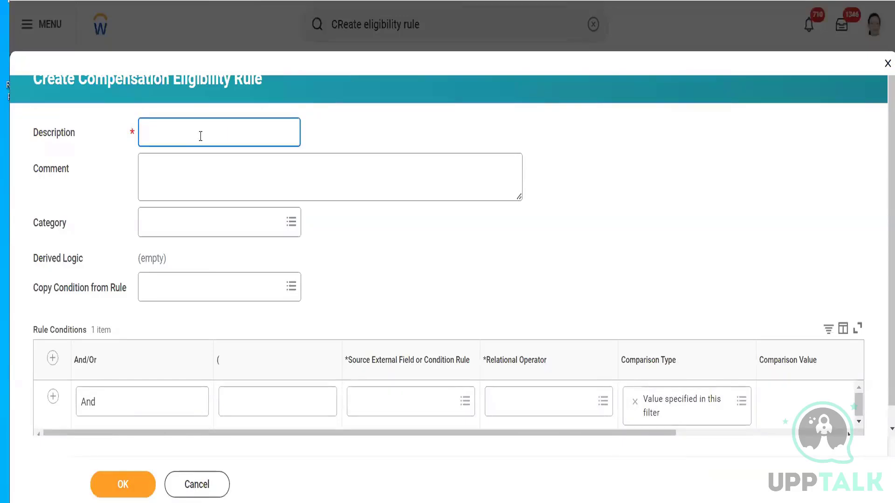
pyautogui.write('Raj Slaar')
pyautogui.press('BackSpace')
pyautogui.press('BackSpace')
pyautogui.press('BackSpace')
pyautogui.write('alaried Employees in USA')
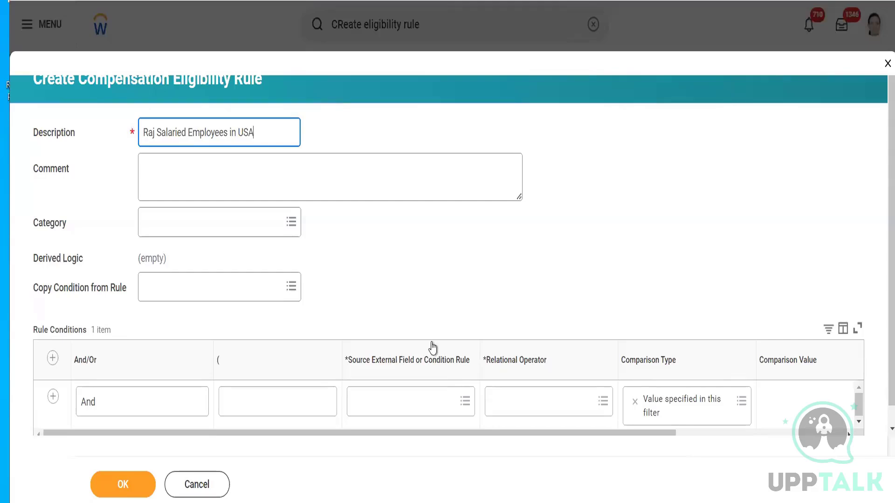
# - Set the first condition's source field to Country of Location – Primary (Compensation) with the relational operator any in the selection list
pyautogui.click(388, 403)
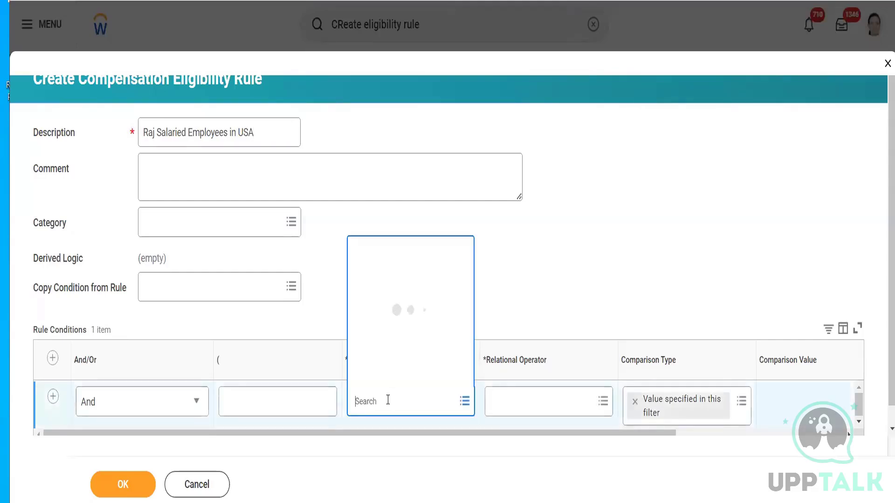
pyautogui.write('country')
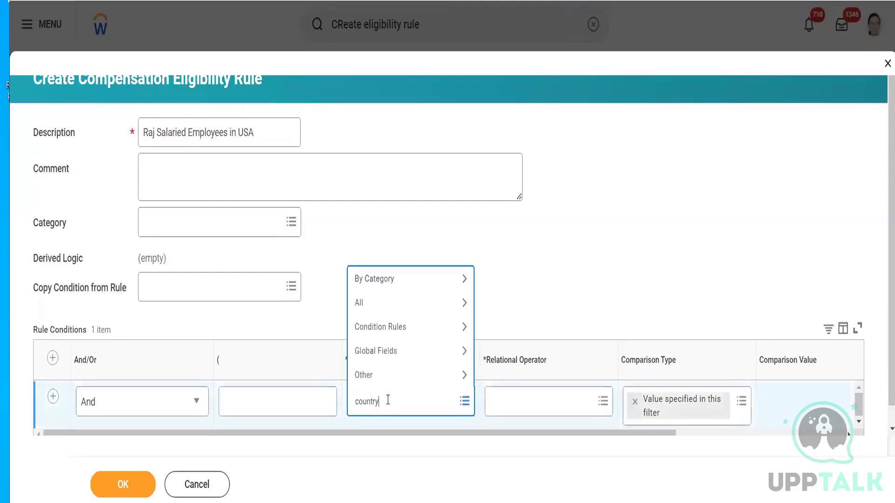
pyautogui.press('Return')
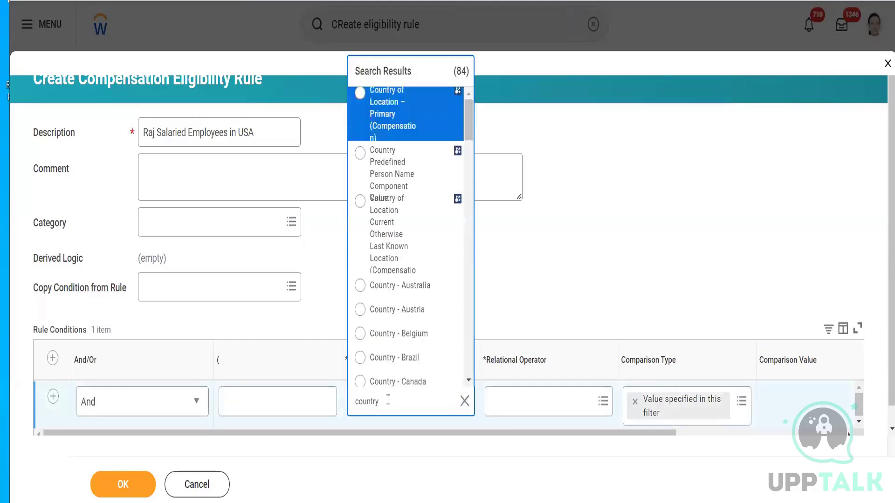
pyautogui.click(393, 132)
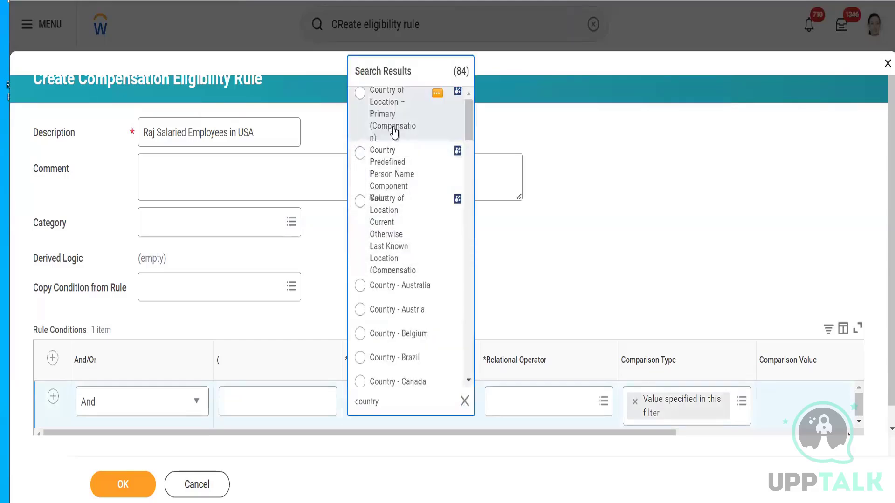
pyautogui.click(526, 401)
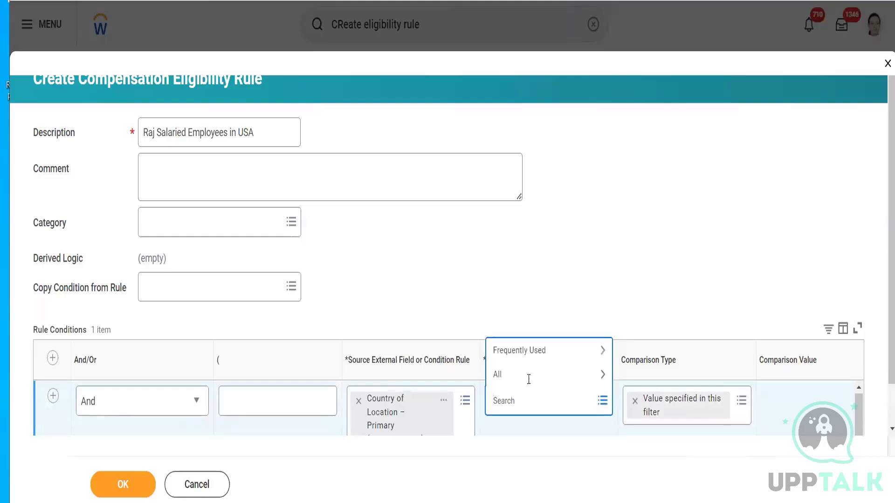
pyautogui.click(530, 352)
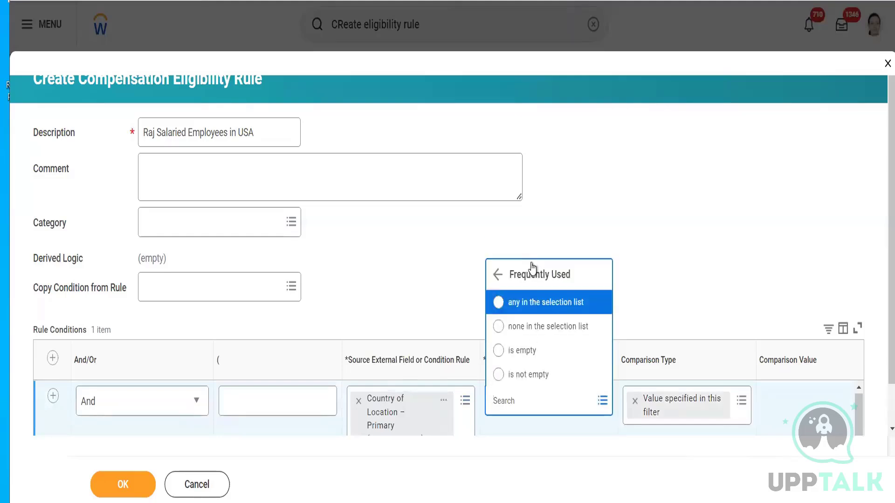
pyautogui.click(530, 307)
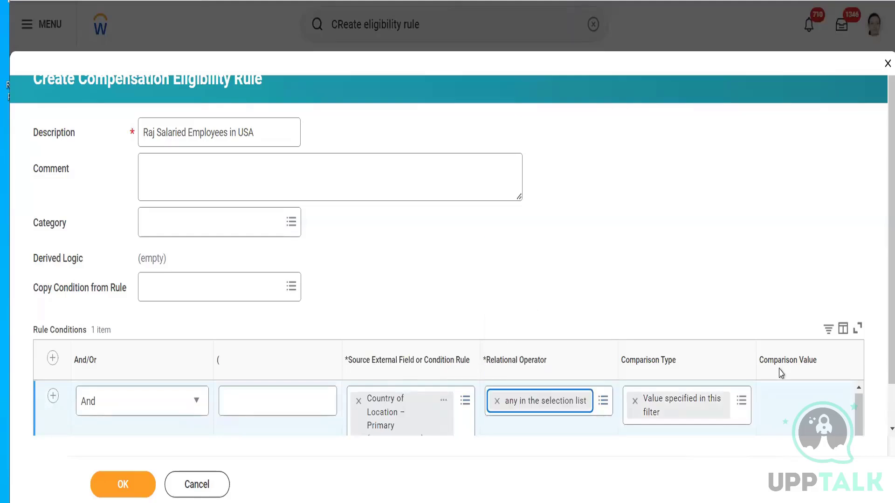
# - Set the country condition's Comparison Value to United States of America
pyautogui.scroll(-1, 878, 321)
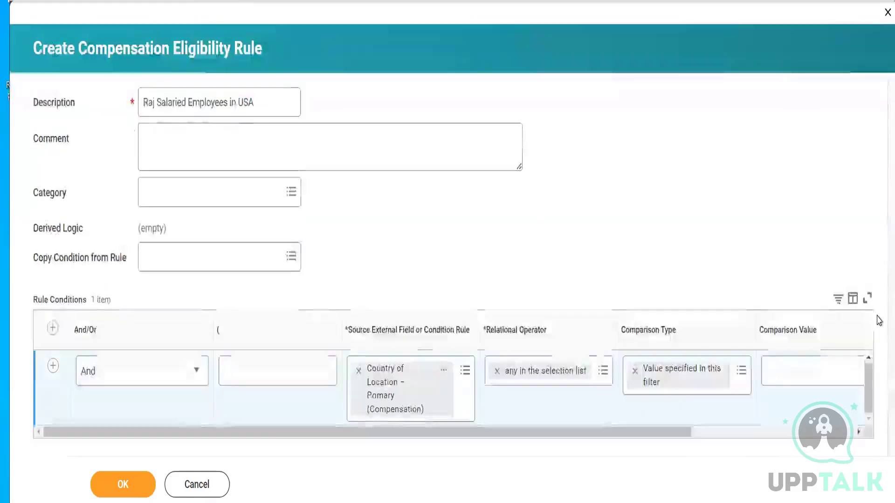
pyautogui.click(809, 369)
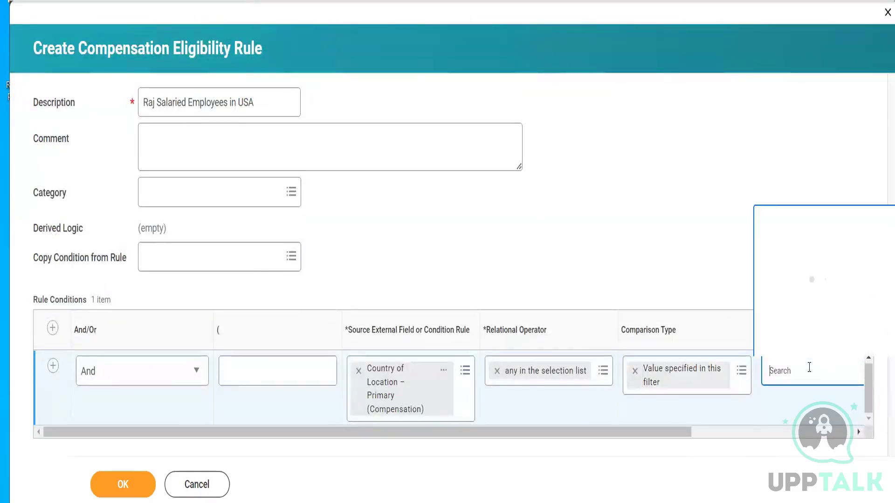
pyautogui.write('United')
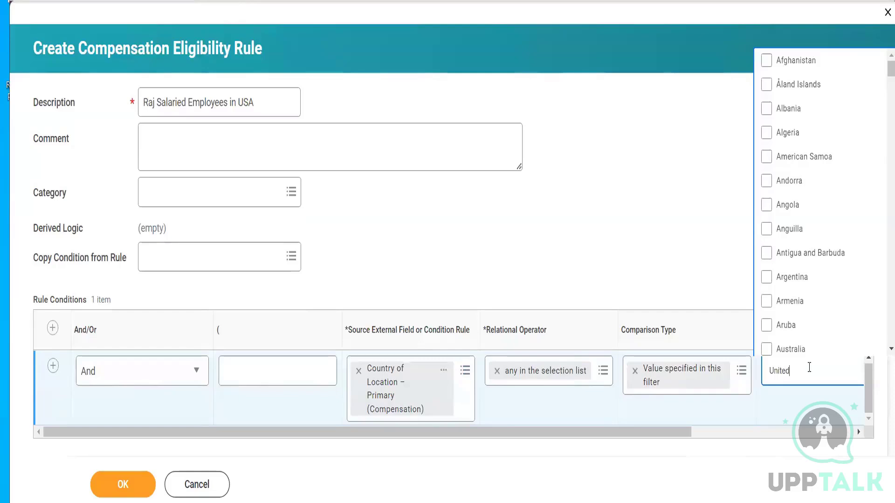
pyautogui.write(' states')
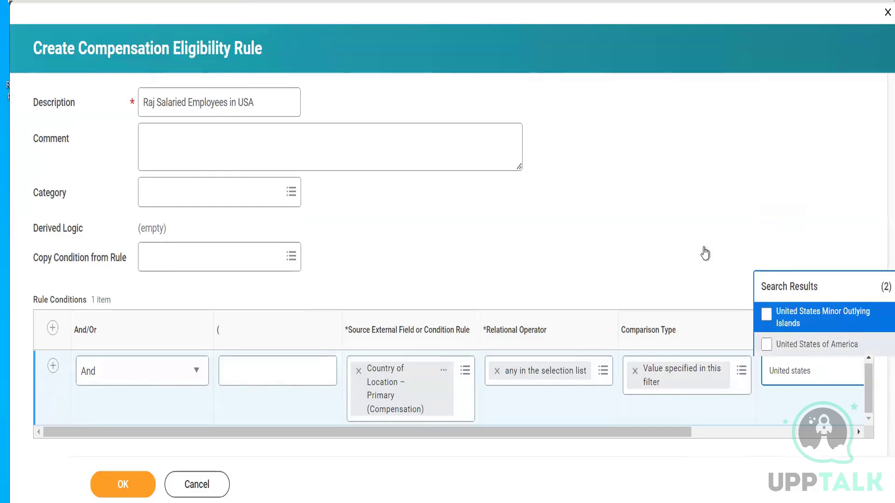
pyautogui.click(767, 345)
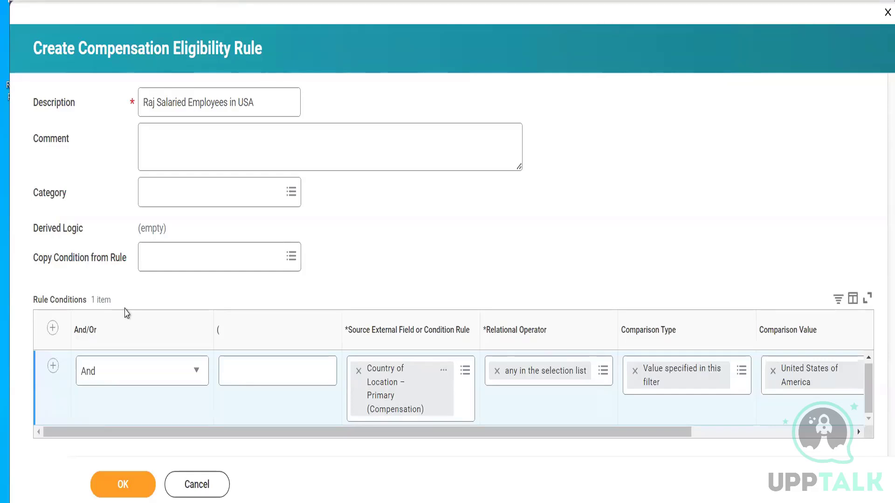
# - Add a second rule condition with Employee/Contingent Worker Type (Compensation) as its source field
pyautogui.click(52, 328)
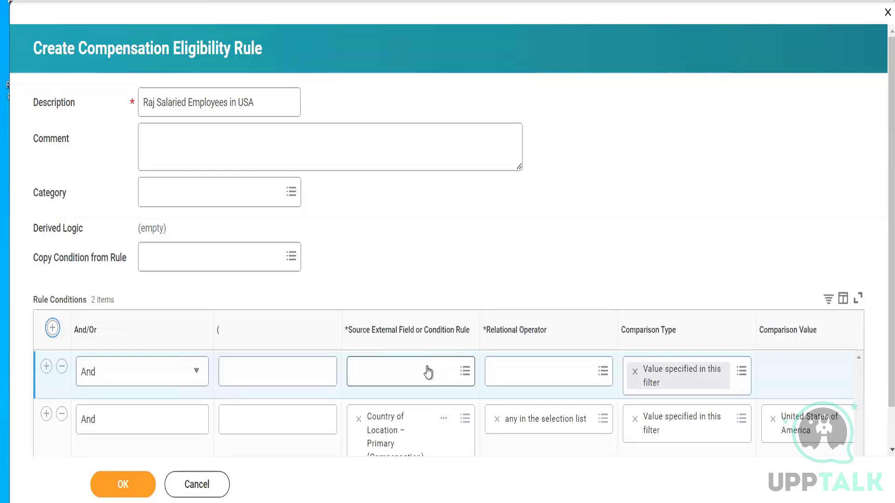
pyautogui.click(405, 371)
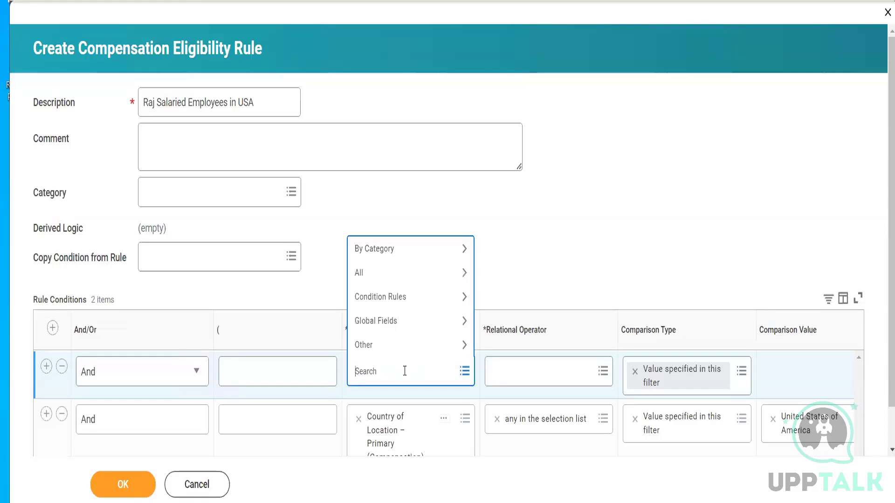
pyautogui.write('worker type')
pyautogui.press('Return')
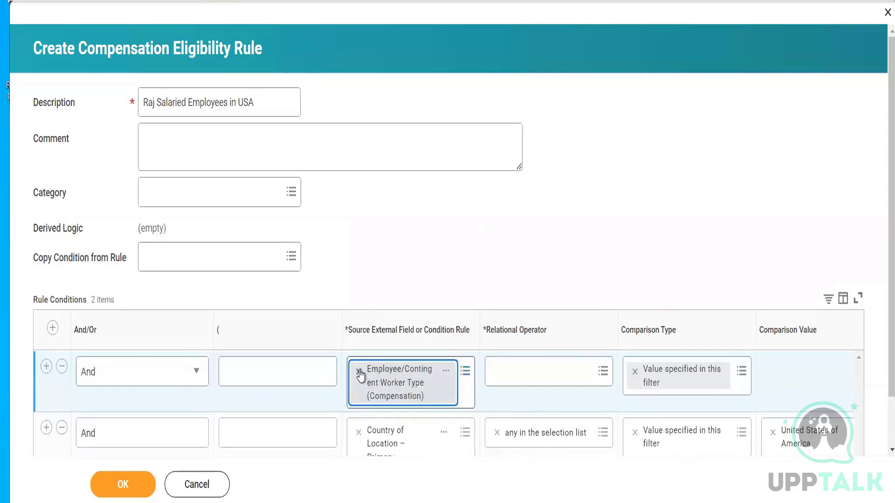
# - Clear the new condition's source field, browse the fields matching "worker", and reassign Employee/Contingent Worker Type (Compensation)
pyautogui.click(359, 372)
pyautogui.click(360, 371)
pyautogui.write('w')
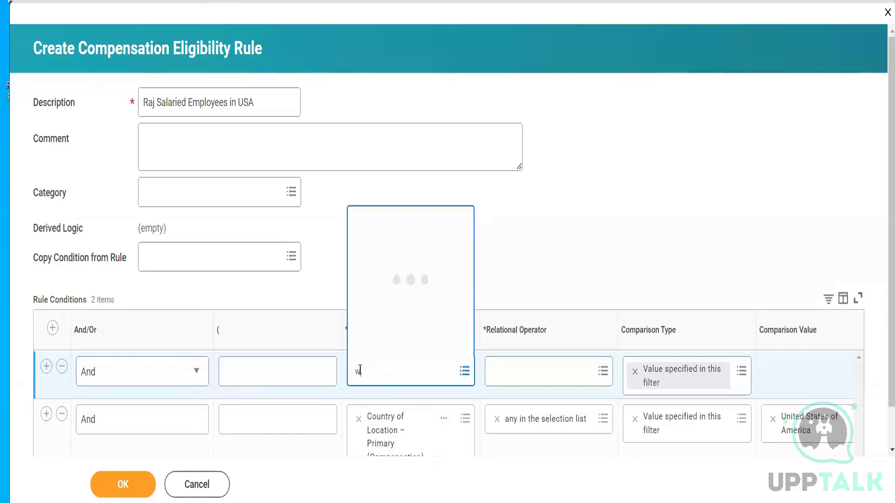
pyautogui.write('orker')
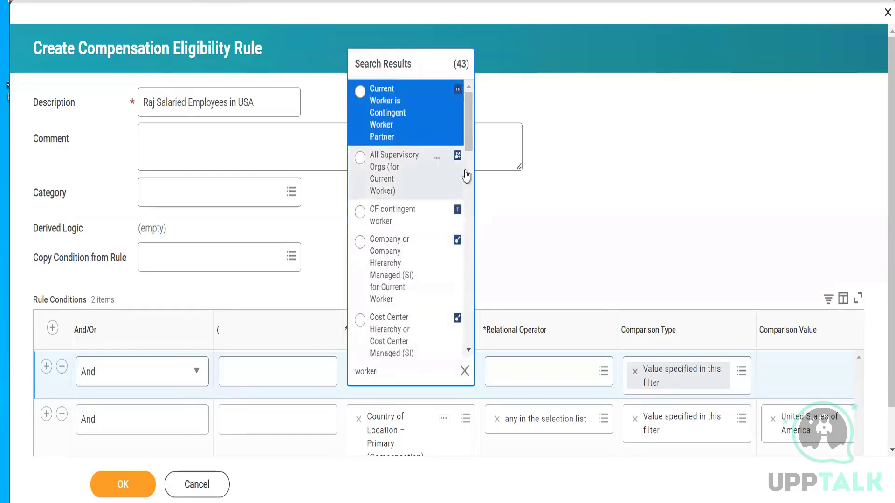
pyautogui.moveTo(471, 115); pyautogui.dragTo(473, 209)
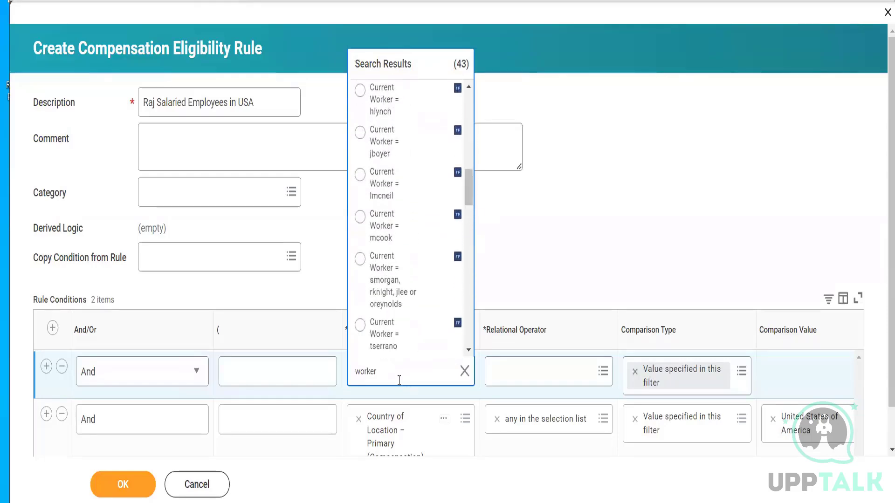
pyautogui.click(399, 381)
pyautogui.write('type')
pyautogui.press('Return')
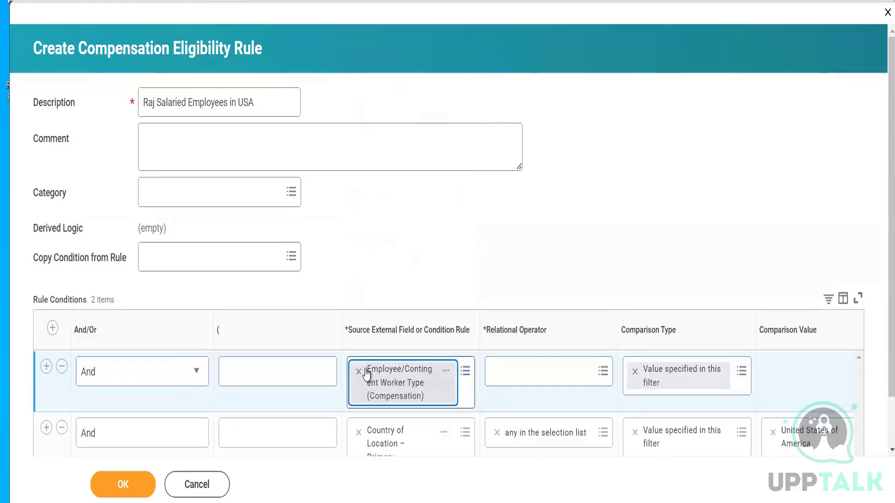
# - Review the worker type field's details, and set its condition's relational operator to in the selection list
pyautogui.click(446, 373)
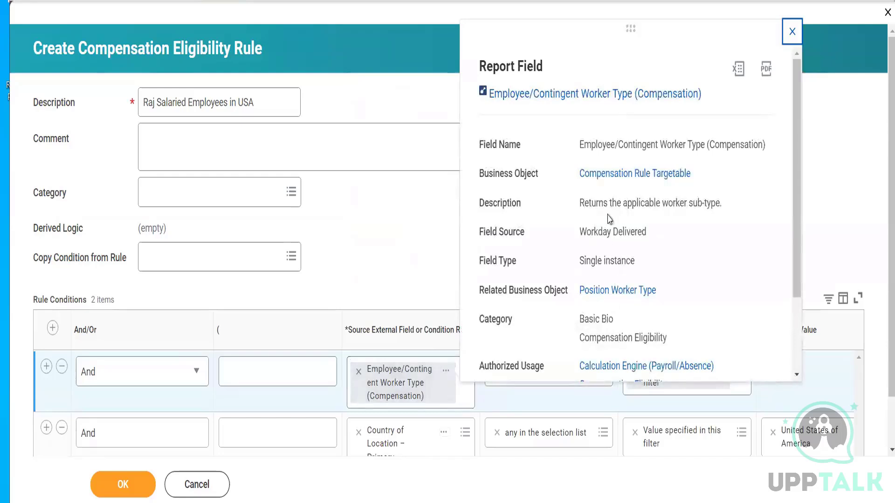
pyautogui.click(857, 144)
pyautogui.click(557, 371)
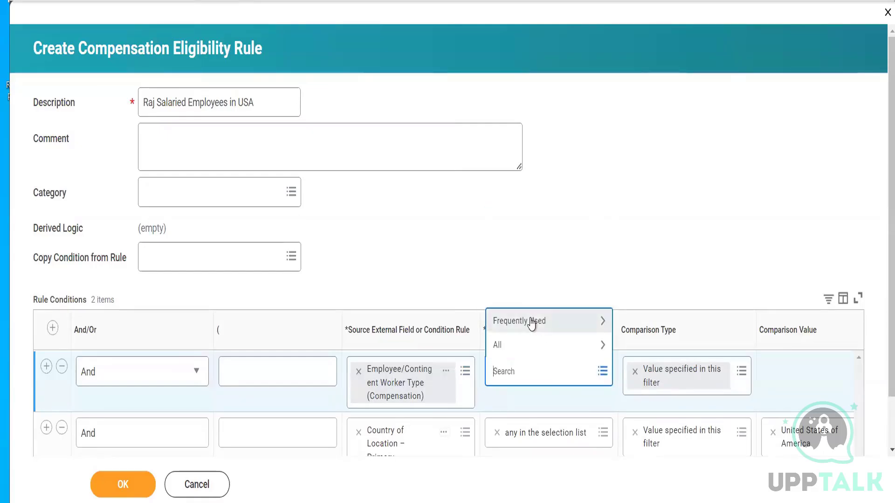
pyautogui.click(532, 321)
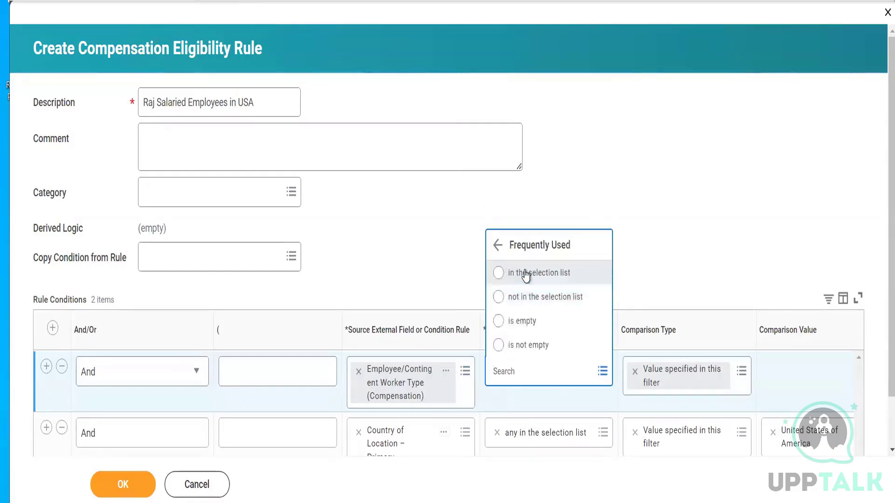
pyautogui.click(525, 273)
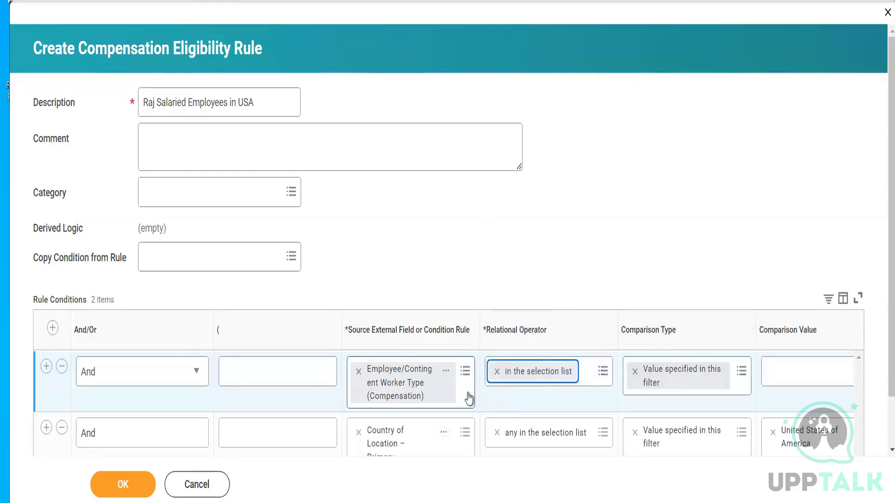
# - Browse the employee types offered as comparison values for the worker type condition, and clear that condition's source field
pyautogui.click(780, 369)
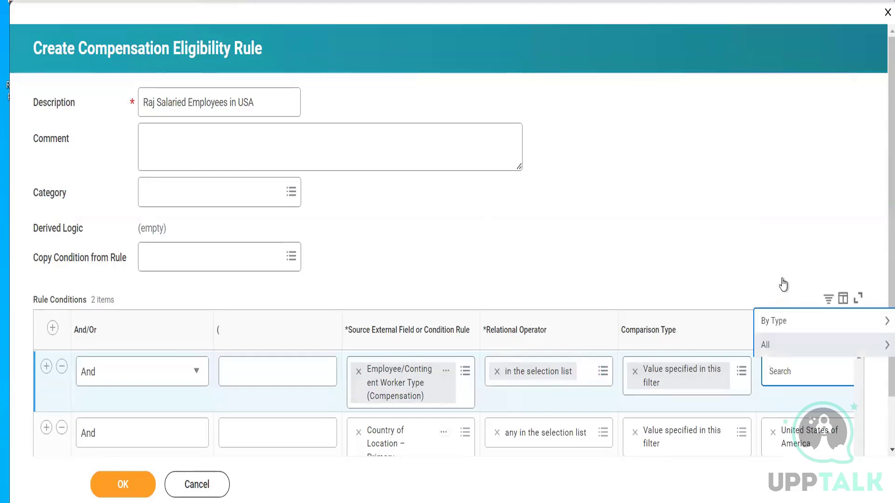
pyautogui.click(782, 321)
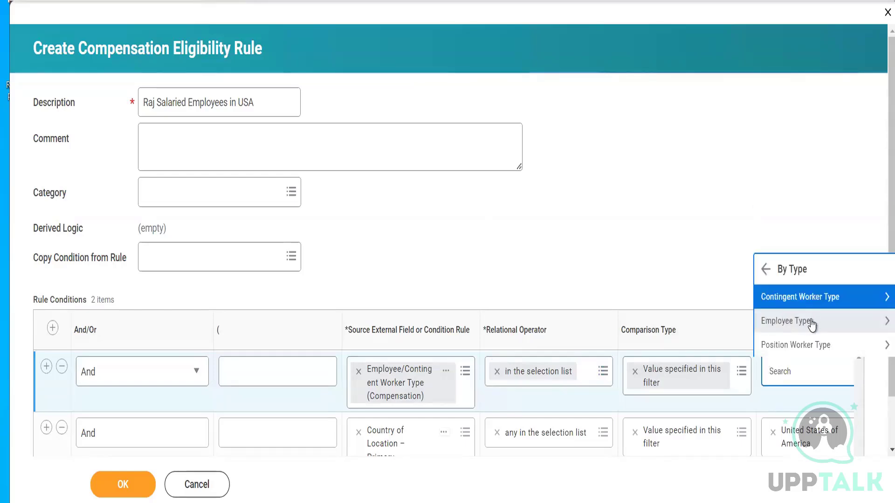
pyautogui.click(811, 322)
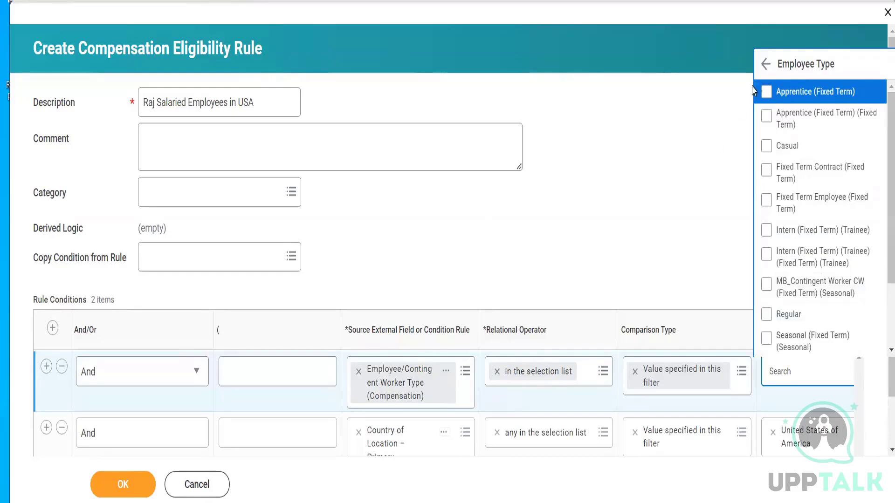
pyautogui.click(765, 64)
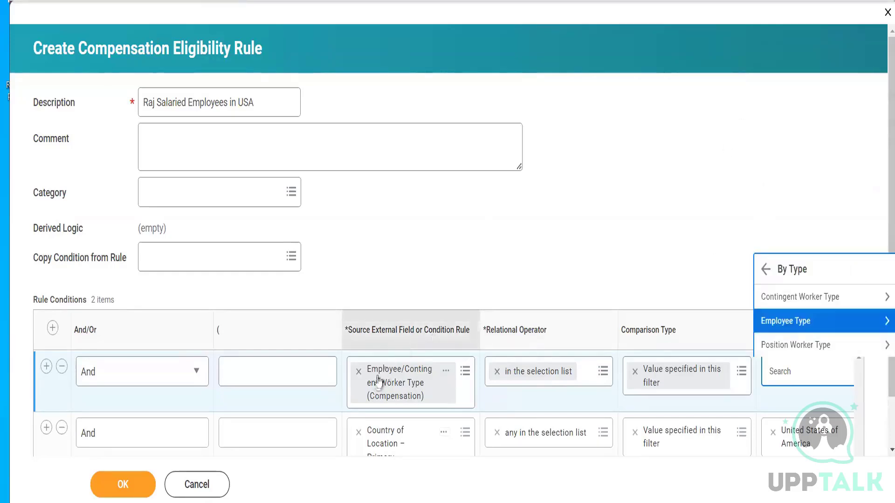
pyautogui.click(358, 370)
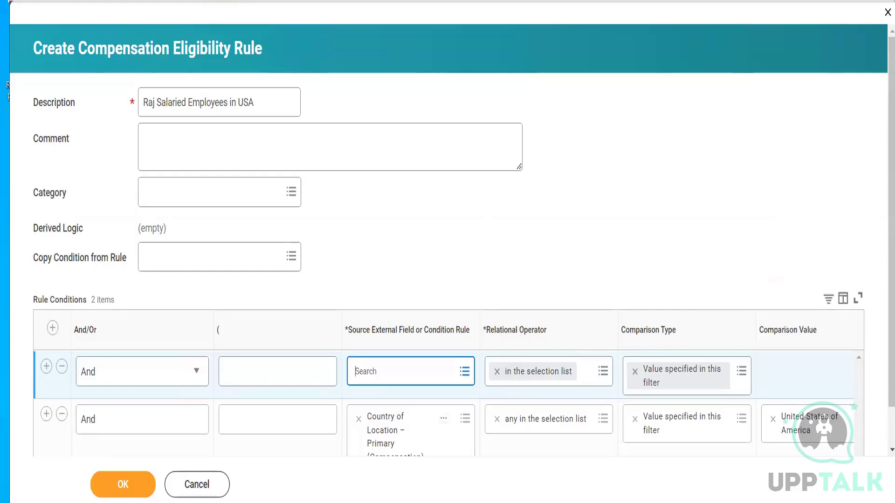
# - Open a duplicate of the page, go to the signed-in worker's profile, and examine the Job Details for suitable condition fields
pyautogui.rightClick(343, 0)
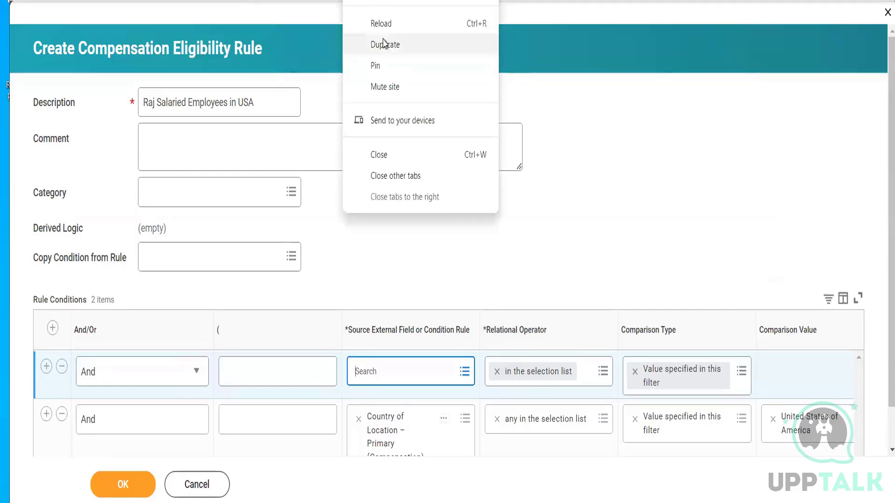
pyautogui.click(384, 45)
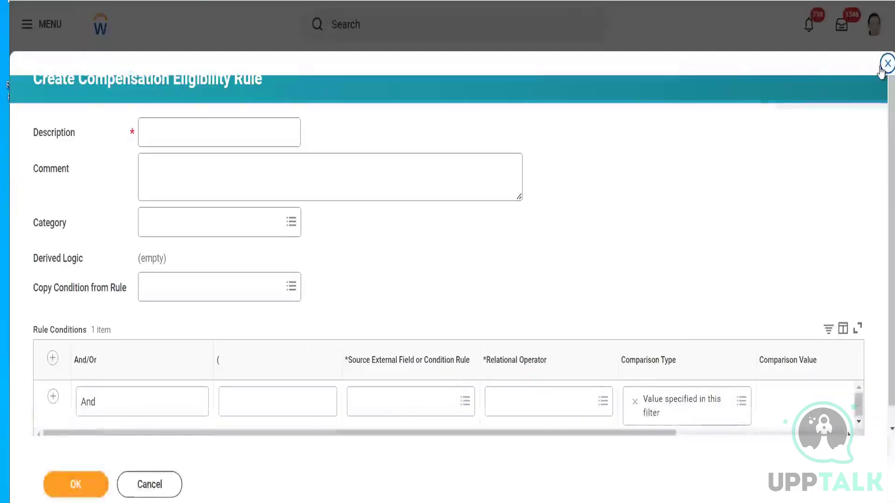
pyautogui.click(882, 66)
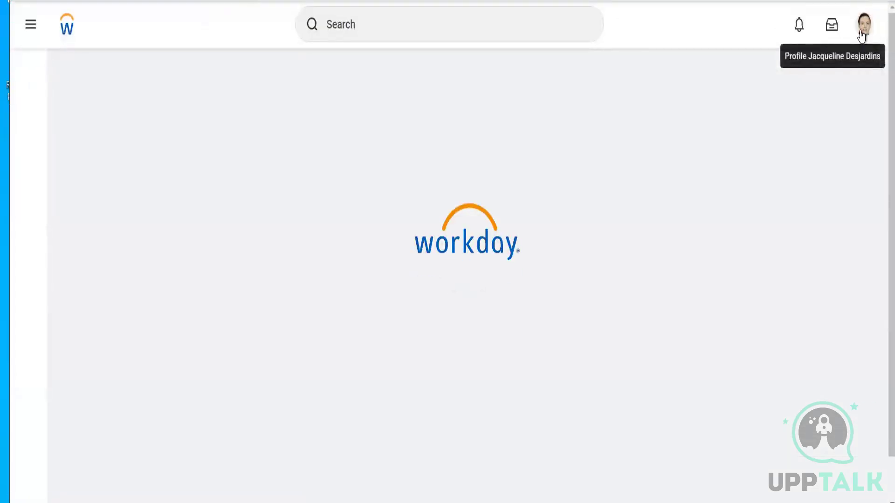
pyautogui.click(862, 33)
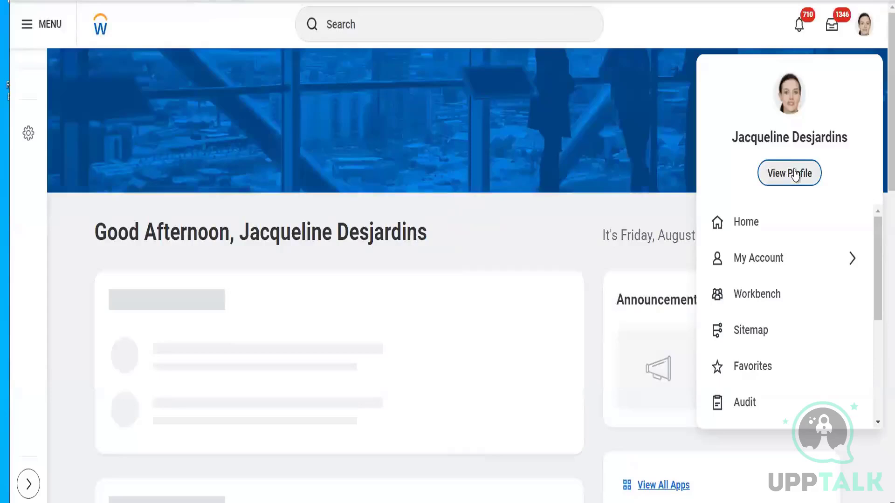
pyautogui.click(795, 174)
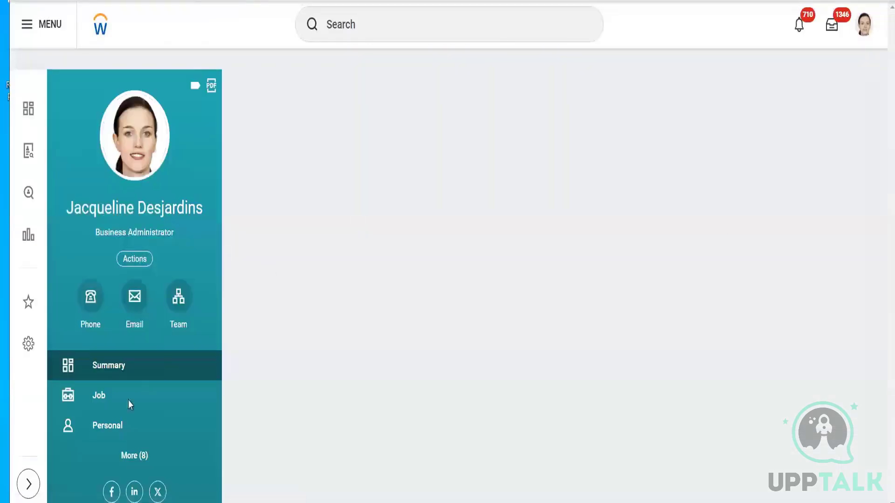
pyautogui.click(119, 401)
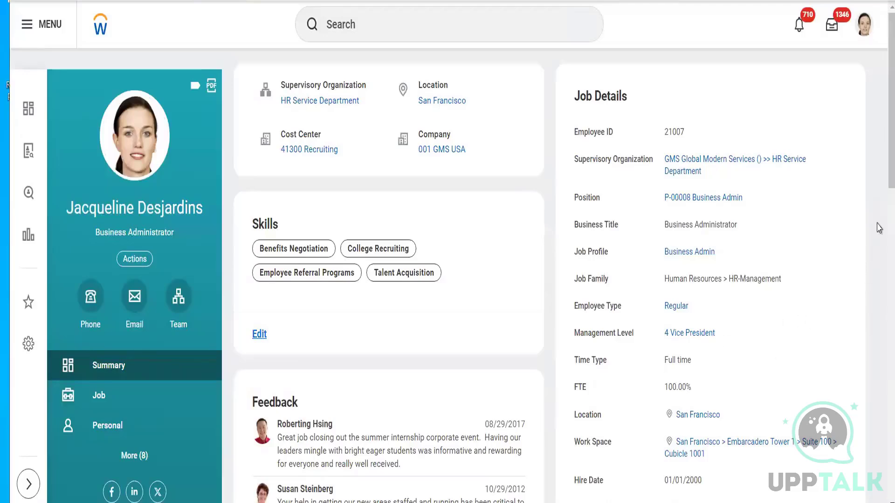
pyautogui.scroll(-1, 879, 166)
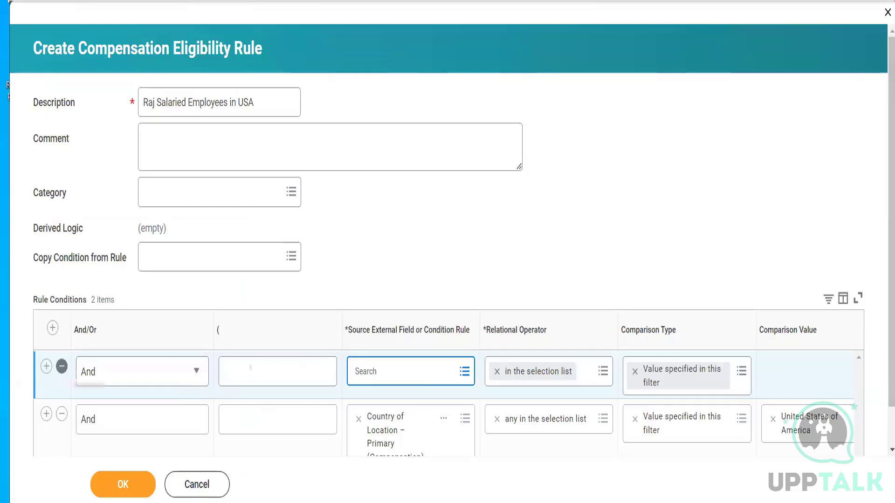
# - Search the source fields for "employee type" and examine the details of Employee/Contingent Worker Type (Compensation)
pyautogui.write('emplo')
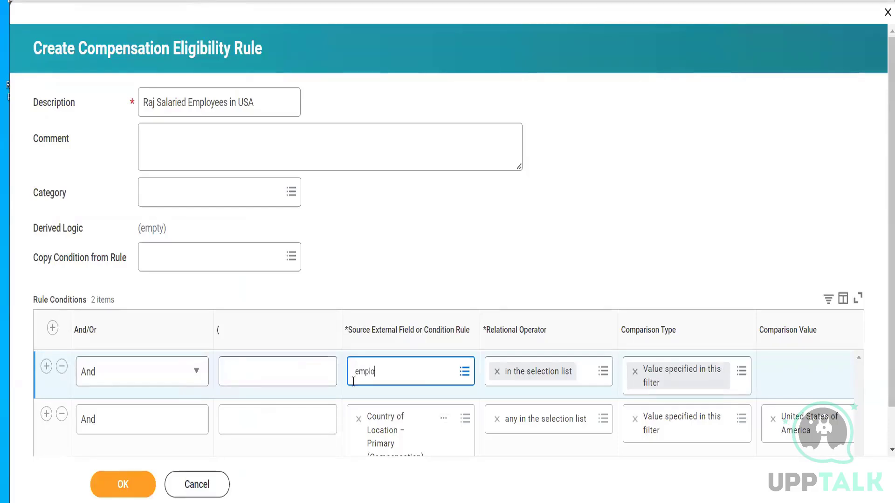
pyautogui.write('yee type')
pyautogui.press('Return')
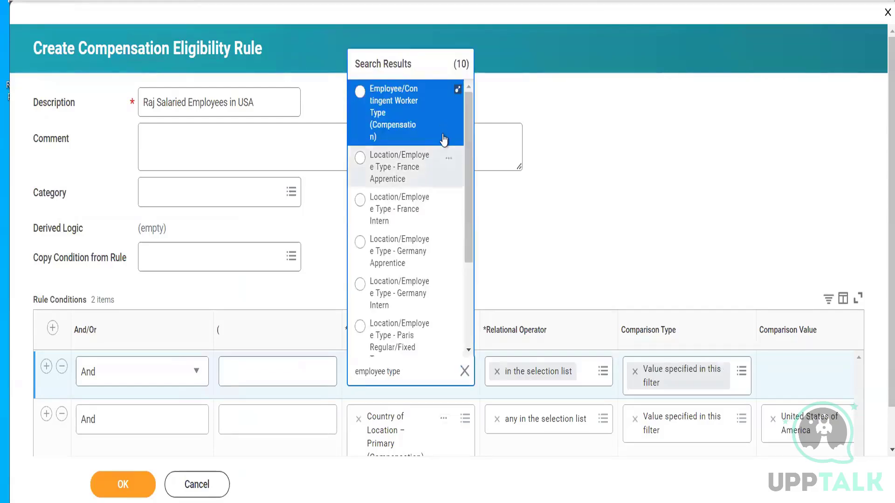
pyautogui.moveTo(471, 172); pyautogui.dragTo(466, 112)
pyautogui.click(438, 94)
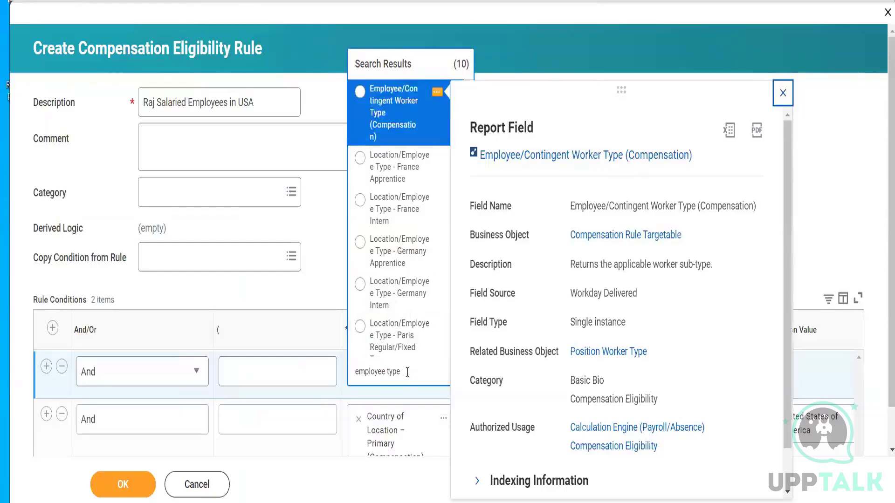
# - Search for "time type" instead and assign Time Type (Compensation) as the new condition's source field
pyautogui.click(367, 372)
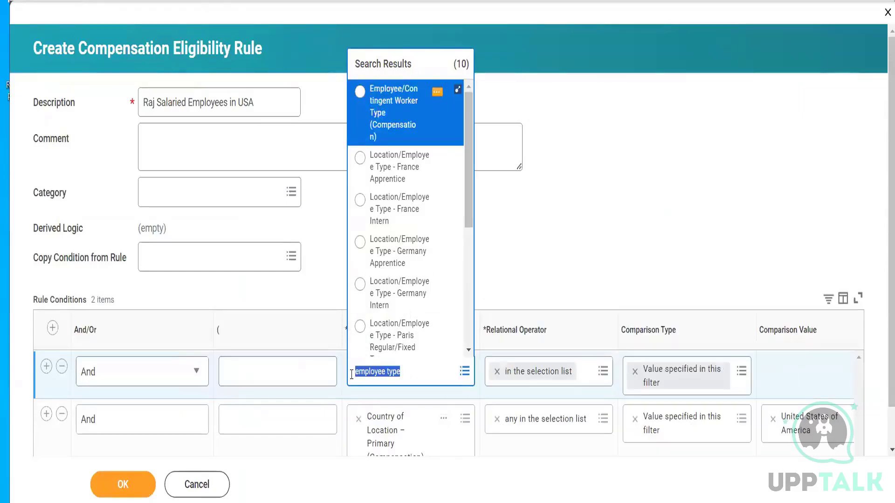
pyautogui.press('BackSpace')
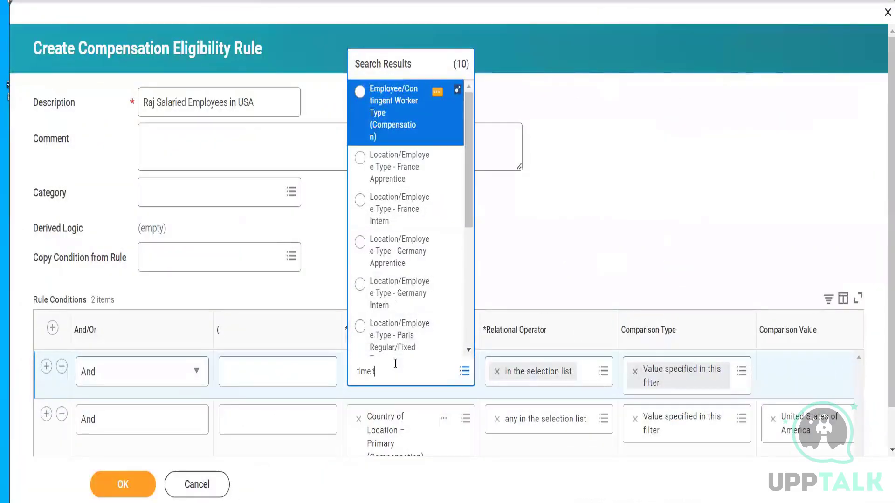
pyautogui.write('ype')
pyautogui.press('Return')
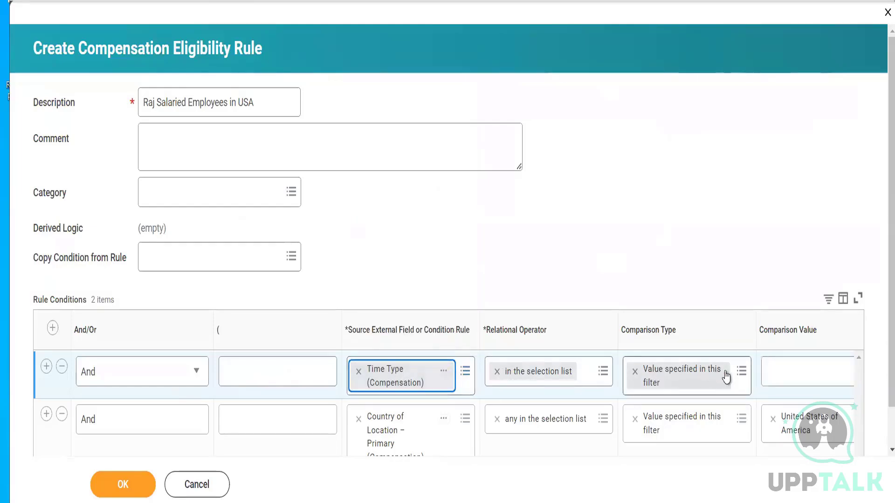
# - Set the Time Type condition's Comparison Value to Full time, choosing it by type
pyautogui.click(771, 373)
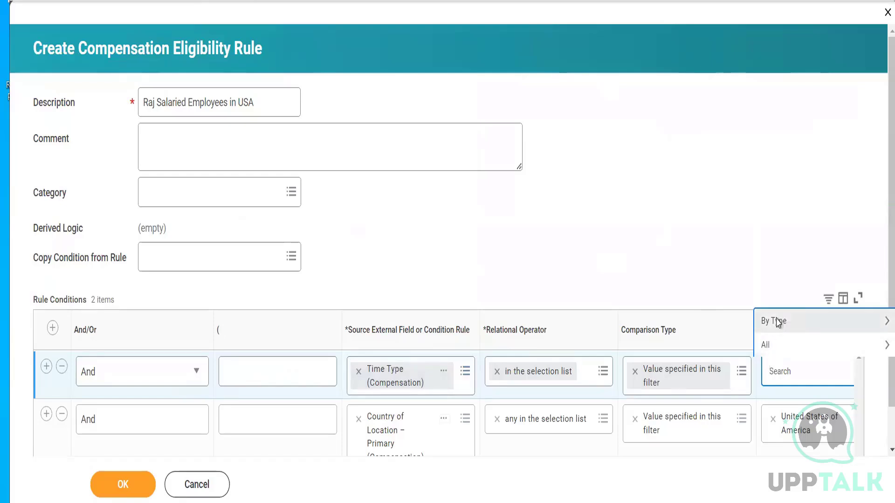
pyautogui.click(777, 321)
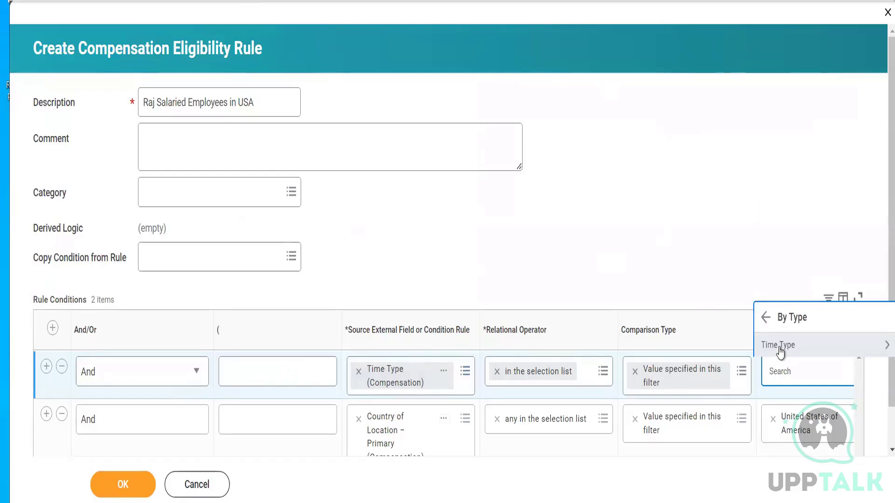
pyautogui.click(781, 349)
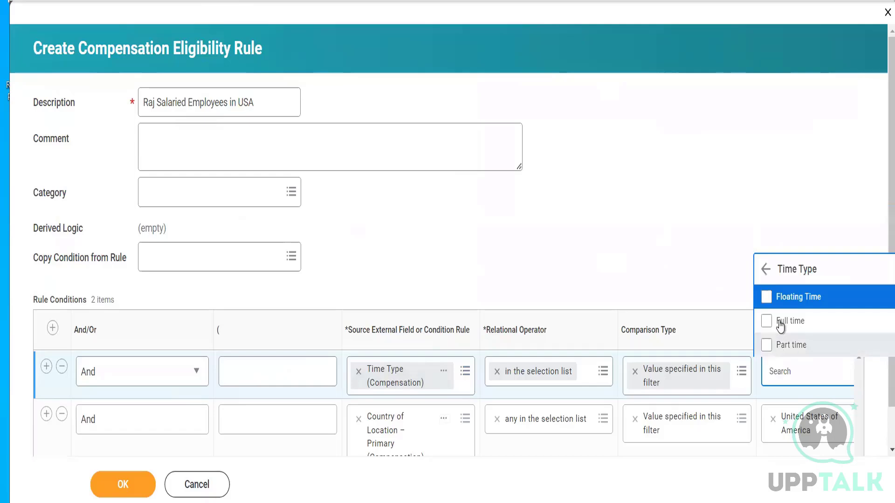
pyautogui.click(780, 322)
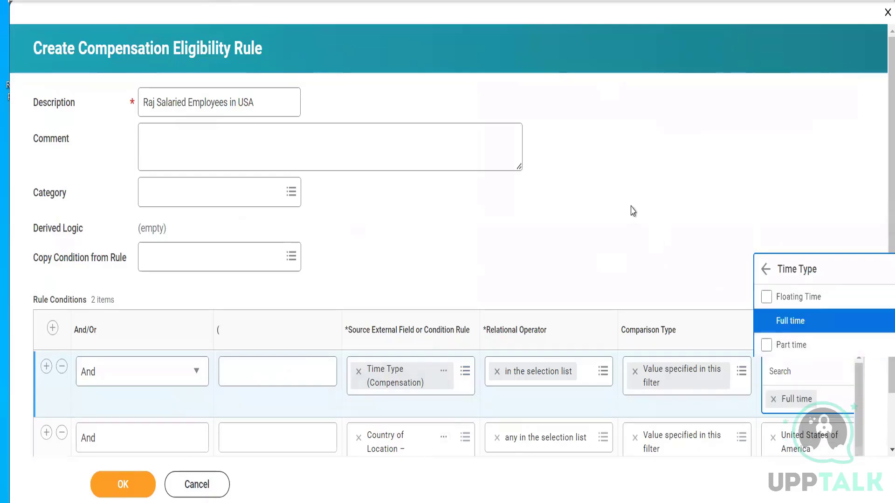
pyautogui.click(631, 210)
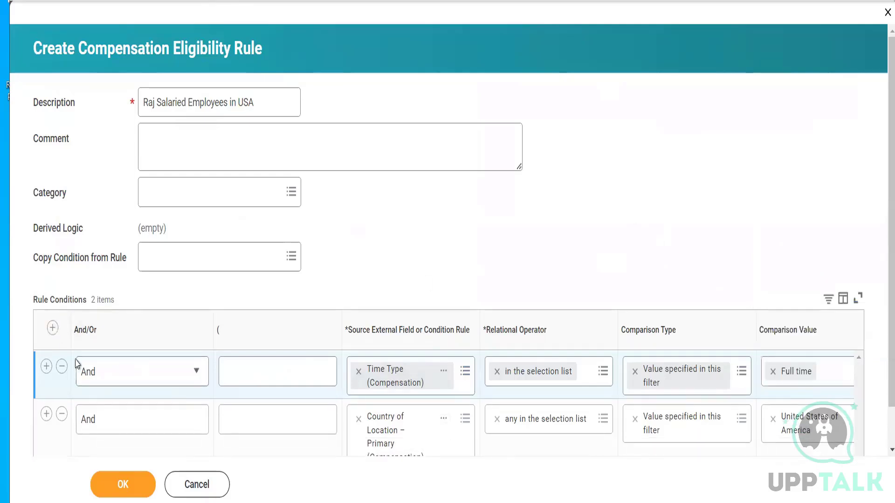
# - Try to save the eligibility rule, and check the error details for the rule conditions
pyautogui.click(134, 493)
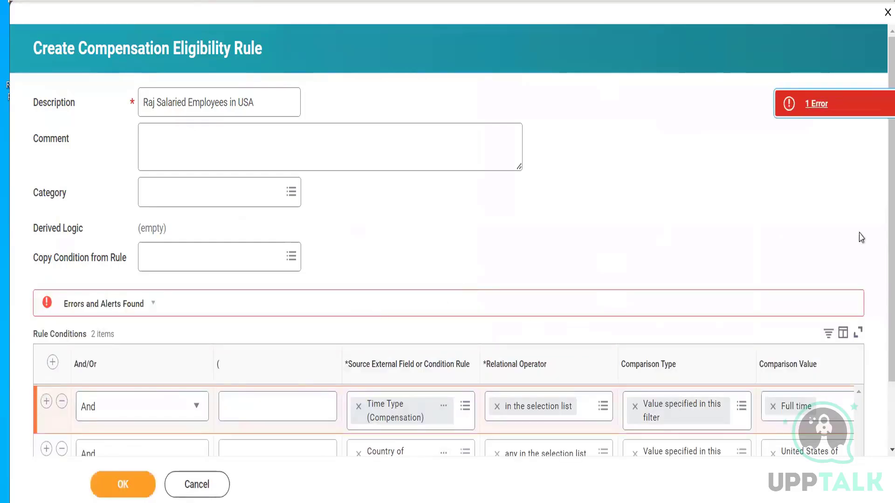
pyautogui.scroll(-1, 875, 273)
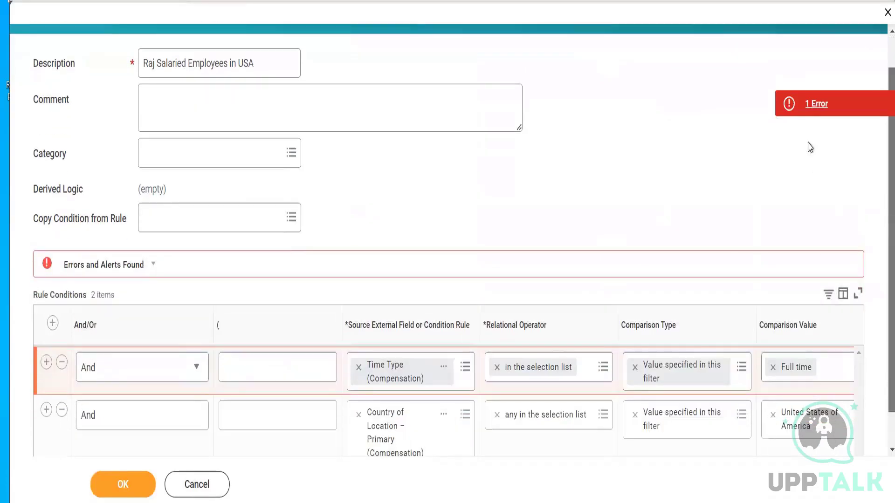
pyautogui.click(820, 104)
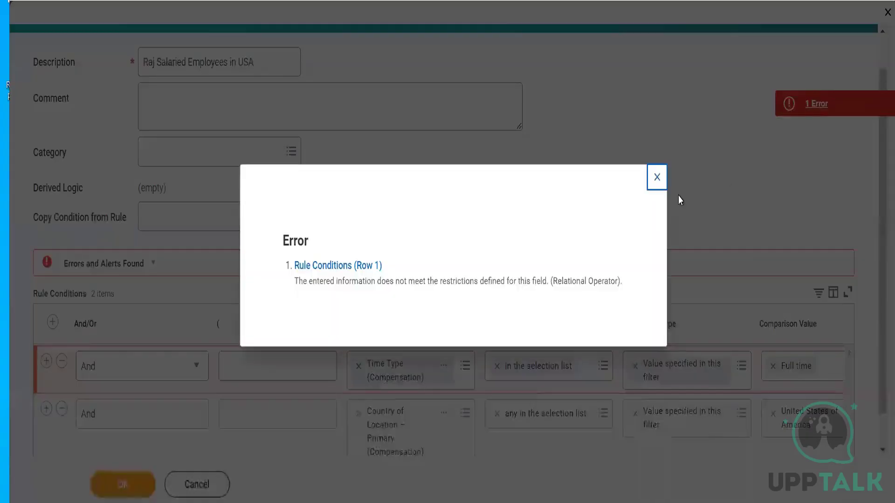
pyautogui.click(657, 178)
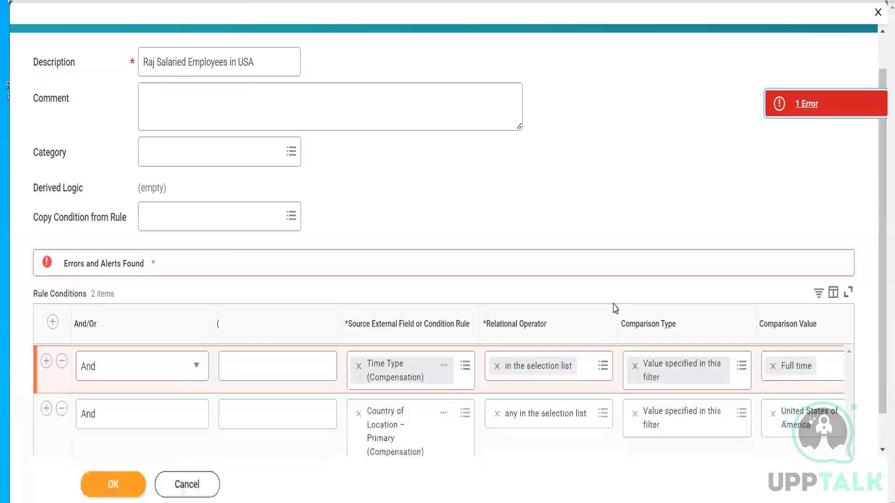
# - Replace the Time Type condition's relational operator with any in the selection list from the frequently used operators
pyautogui.click(496, 366)
pyautogui.click(524, 371)
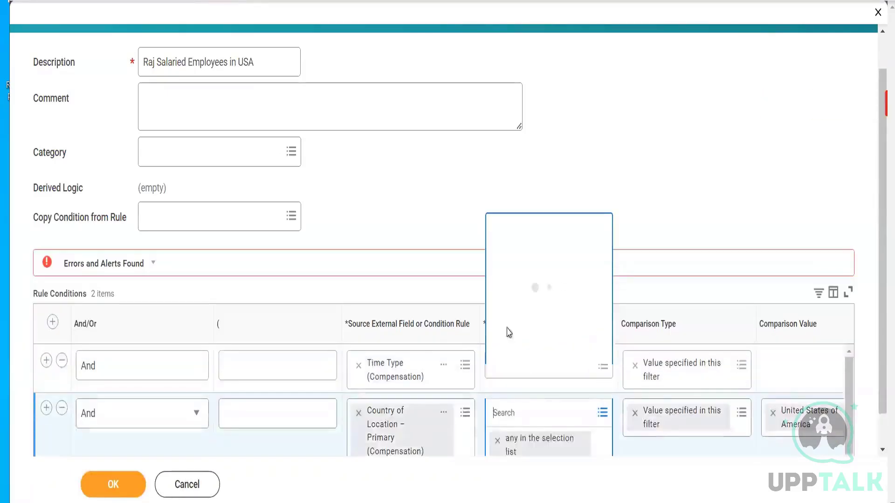
pyautogui.click(587, 119)
pyautogui.click(527, 366)
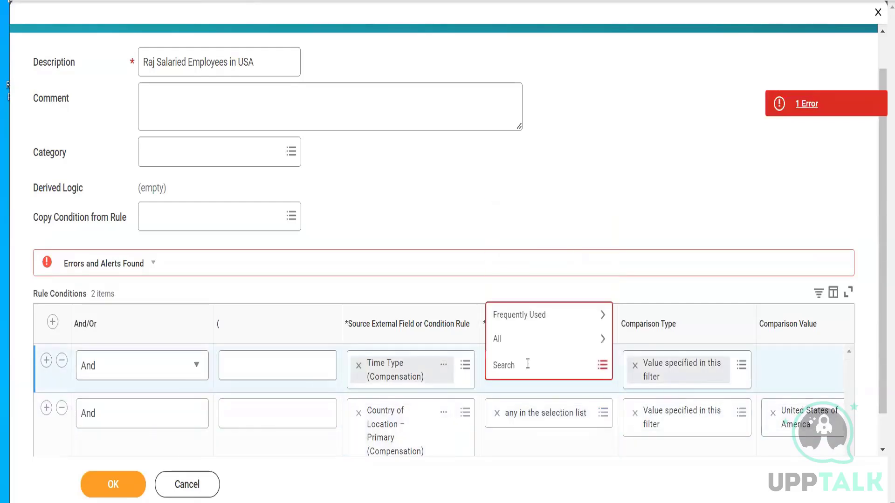
pyautogui.click(533, 316)
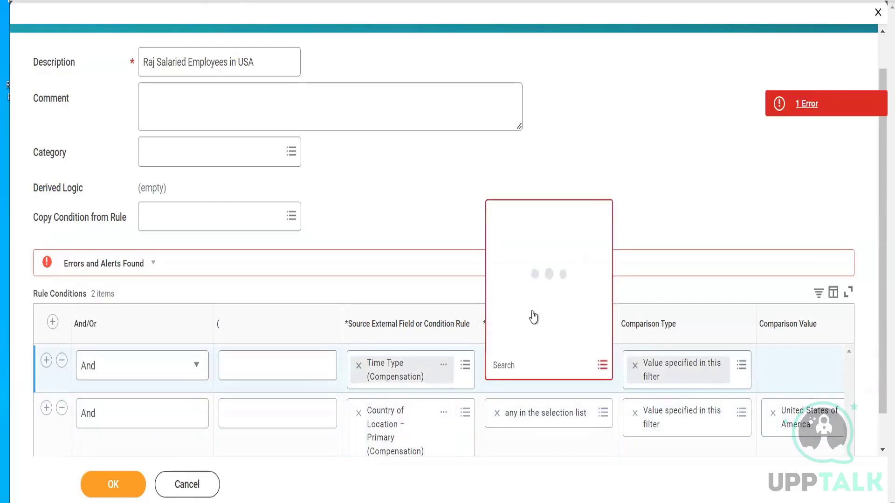
pyautogui.click(528, 269)
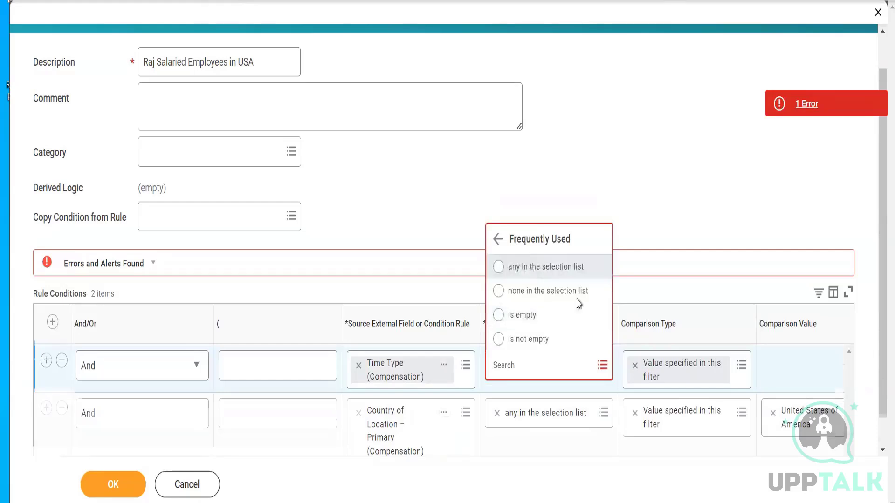
# - Enter Full time again as the Comparison Value of the Time Type condition
pyautogui.click(786, 343)
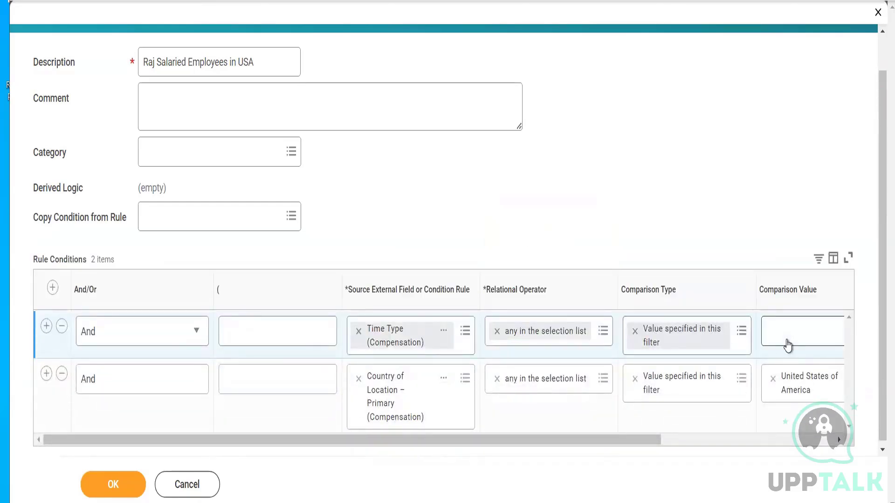
pyautogui.write('ful')
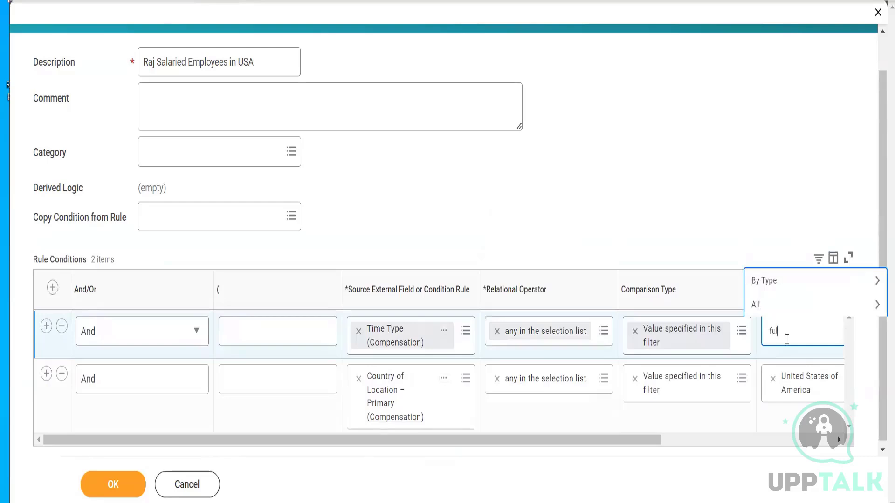
pyautogui.write('l time')
pyautogui.press('Return')
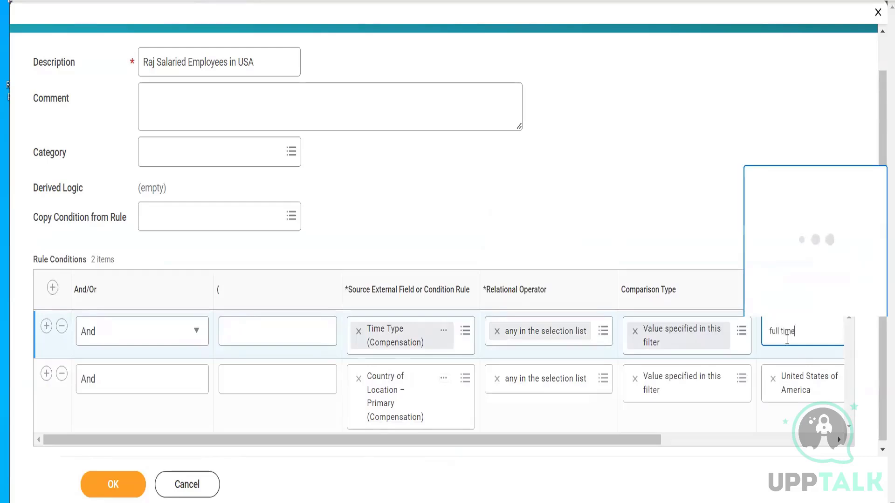
pyautogui.click(663, 203)
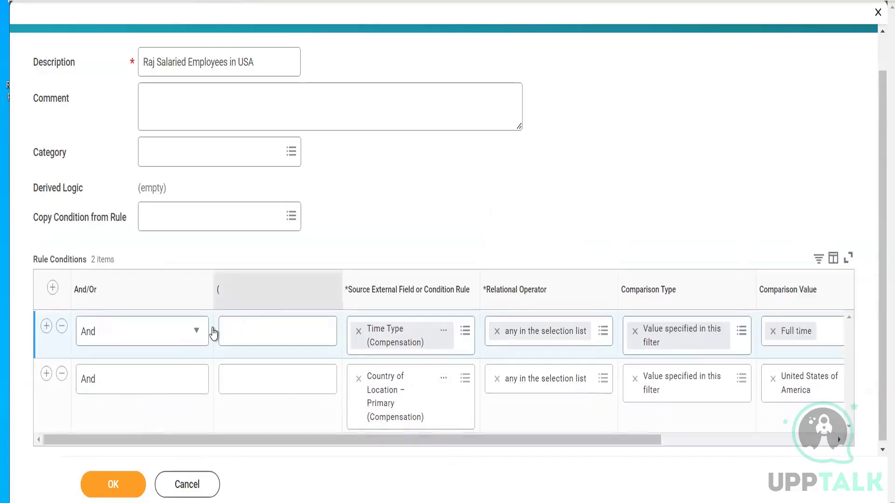
# - Save the new eligibility rule for salaried employees in the USA and assign it as the salary plan's Eligibility Rule
pyautogui.click(119, 485)
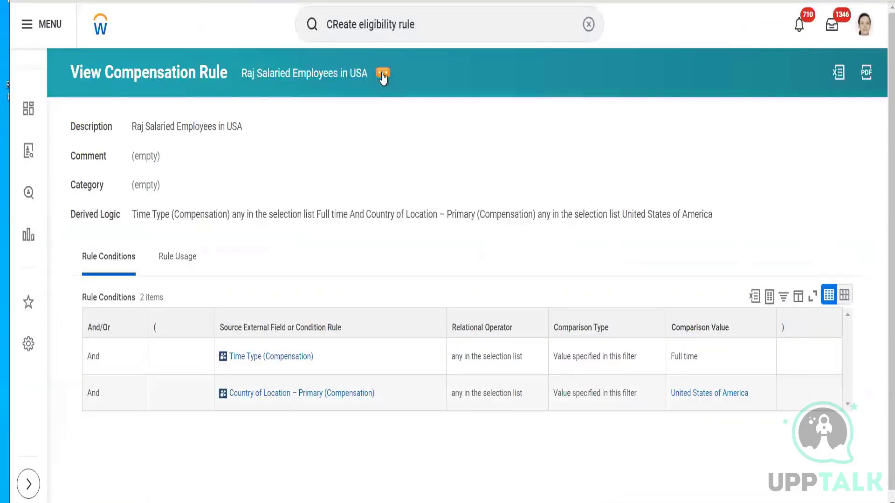
pyautogui.click(382, 75)
pyautogui.click(409, 131)
pyautogui.hotkey('ctrl', 'shift', 'Tab')
pyautogui.hotkey('ctrl', 'v')
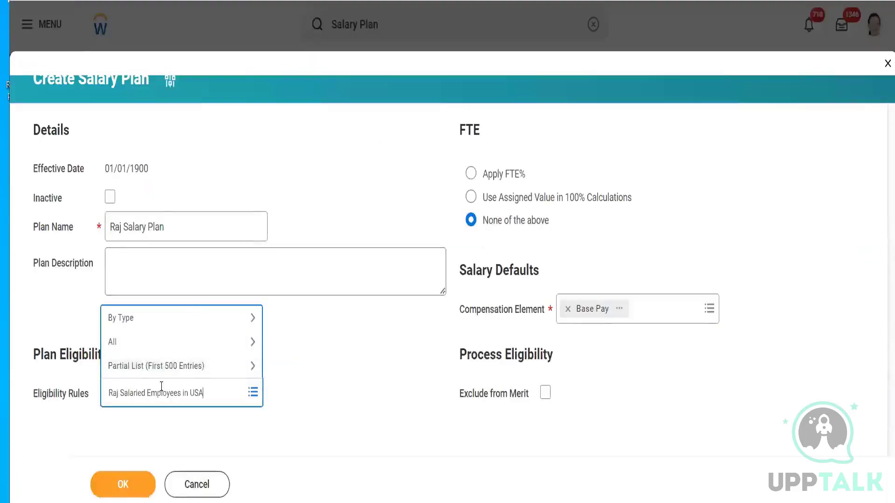
pyautogui.press('Return')
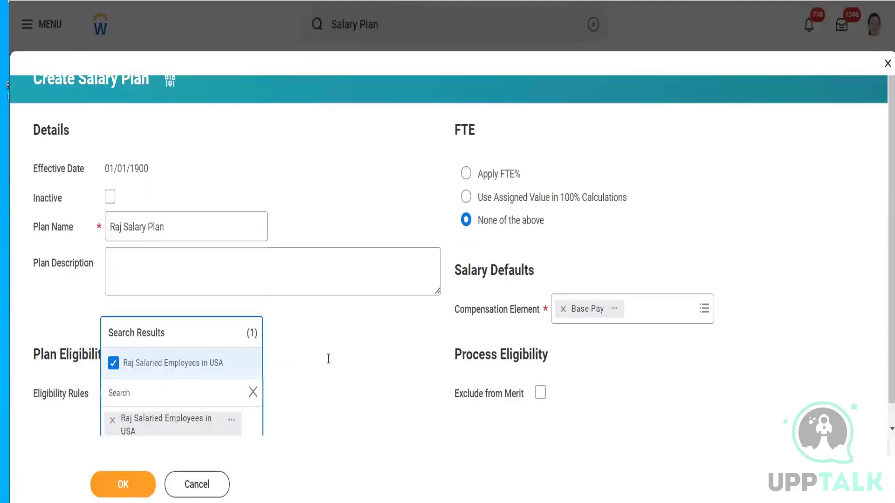
pyautogui.click(331, 362)
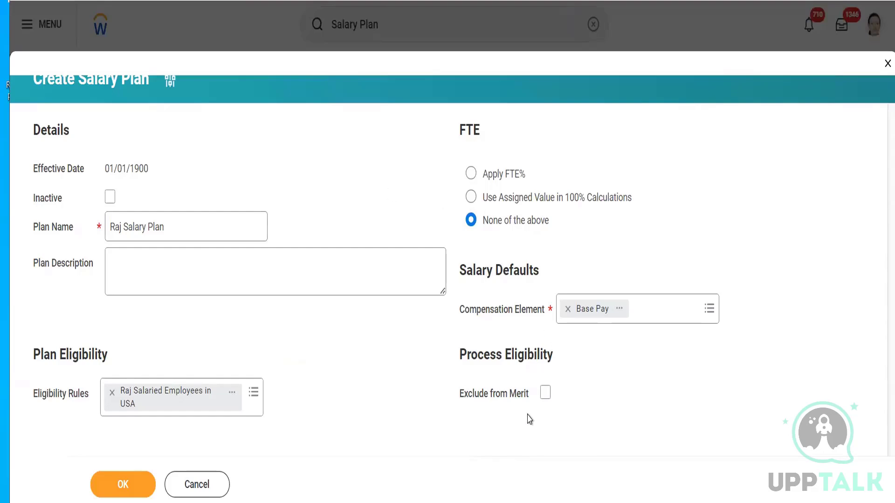
pyautogui.click(545, 394)
pyautogui.click(546, 394)
pyautogui.click(545, 393)
pyautogui.click(546, 393)
# - Submit the salary plan with Exclude from Merit unchecked and finish the task
pyautogui.click(108, 484)
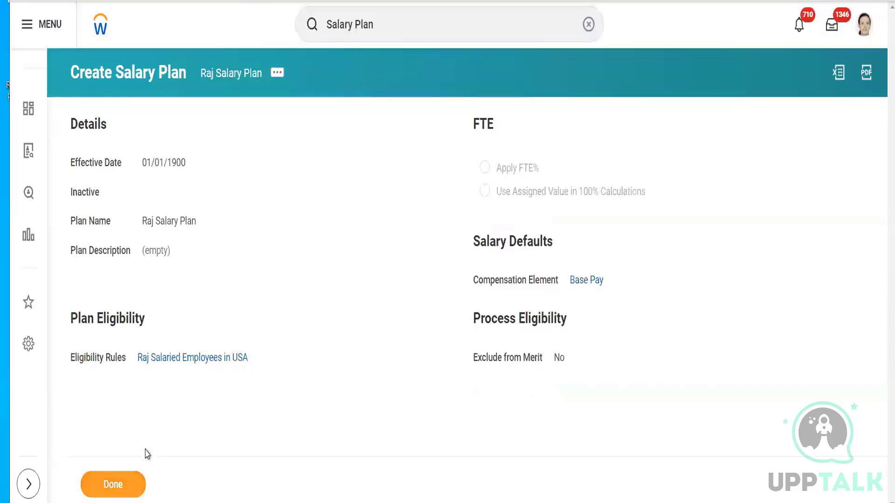
pyautogui.click(119, 489)
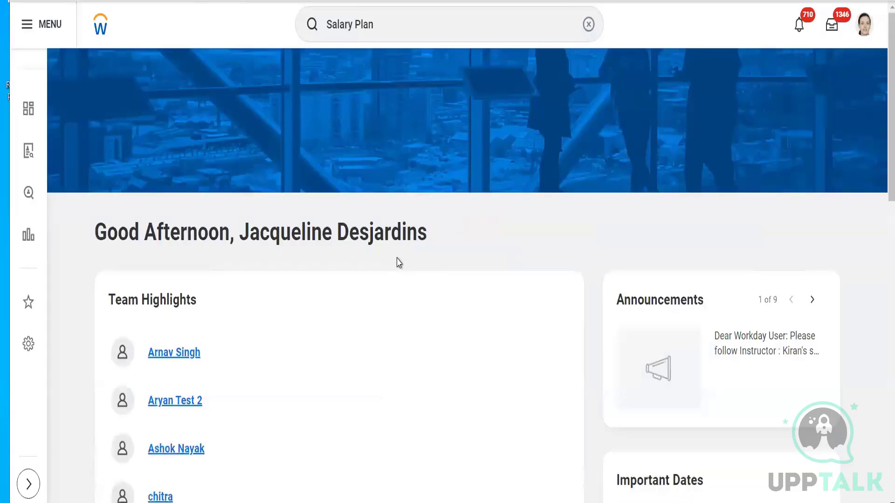
# - Search for the Create Unit Salary Plan task and start a plan with the effective date 08/01/2024
pyautogui.click(587, 25)
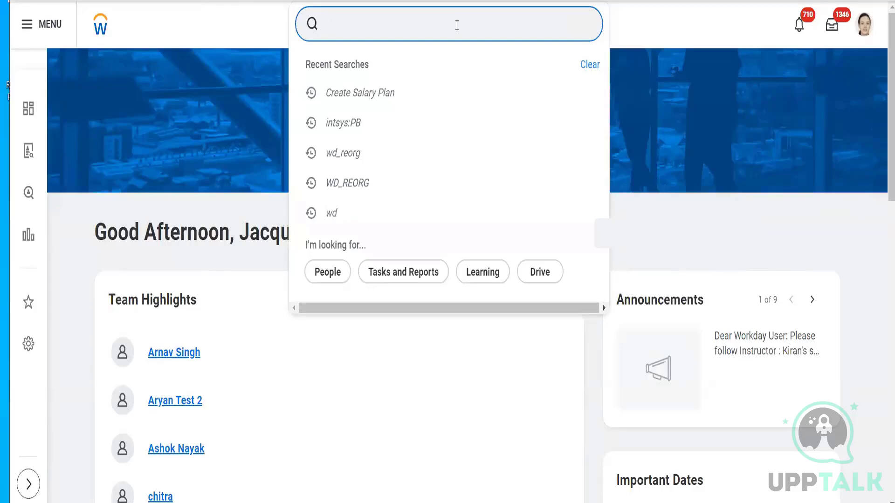
pyautogui.write('Cretae ')
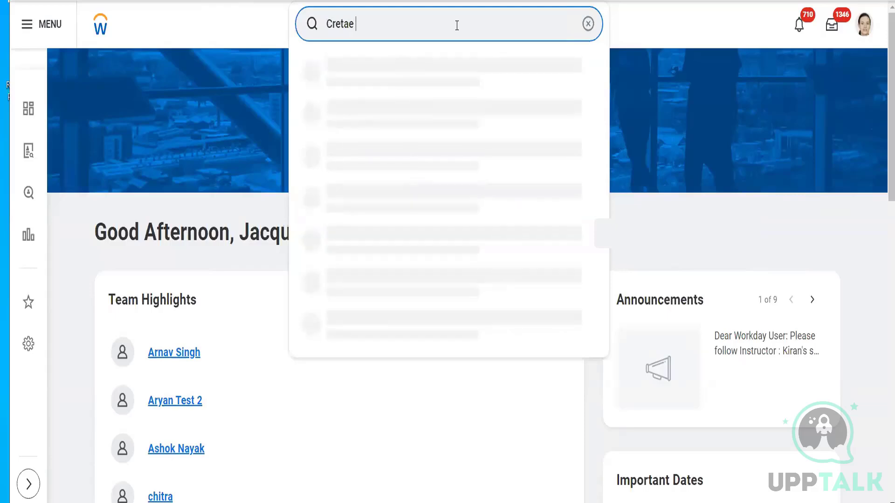
pyautogui.write('unit salary')
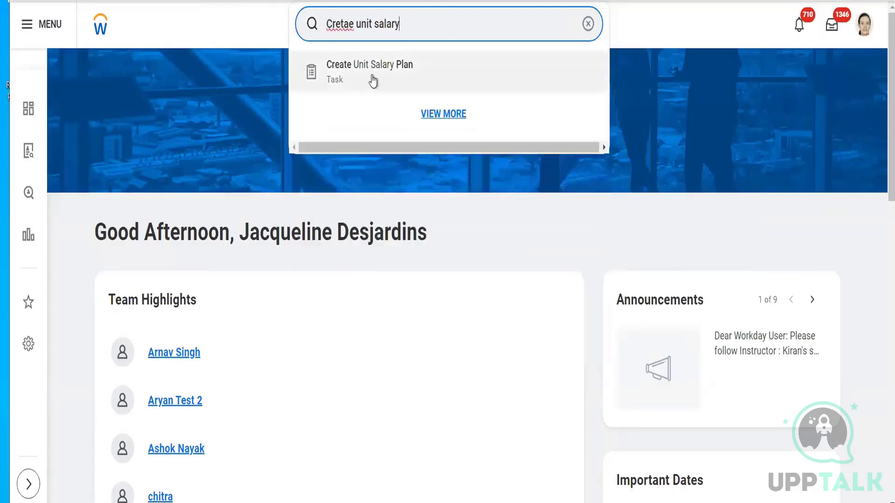
pyautogui.click(371, 76)
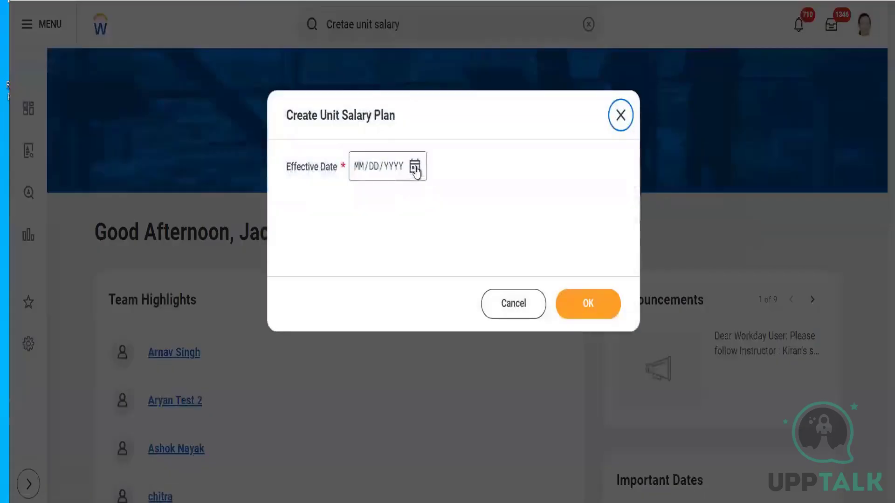
pyautogui.click(414, 170)
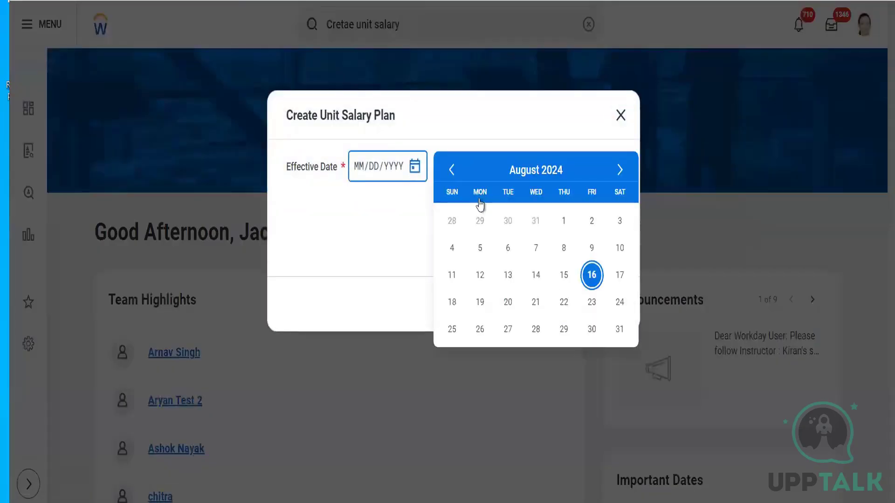
pyautogui.click(565, 222)
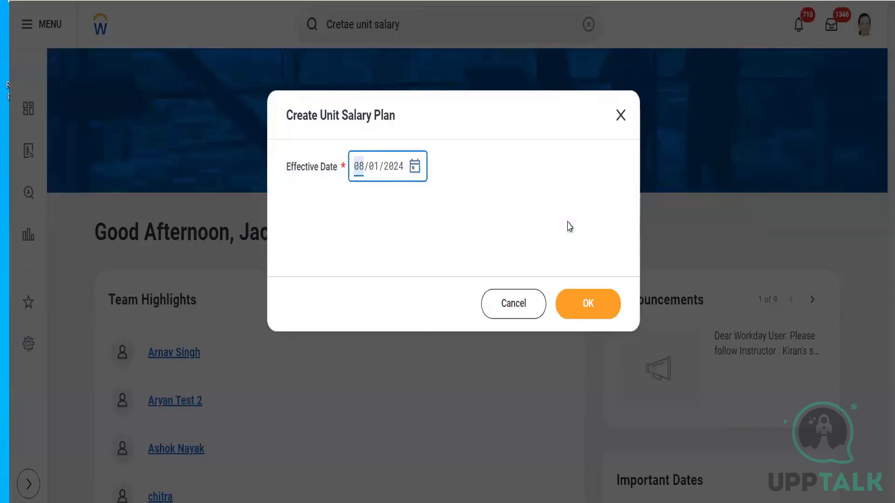
pyautogui.click(586, 307)
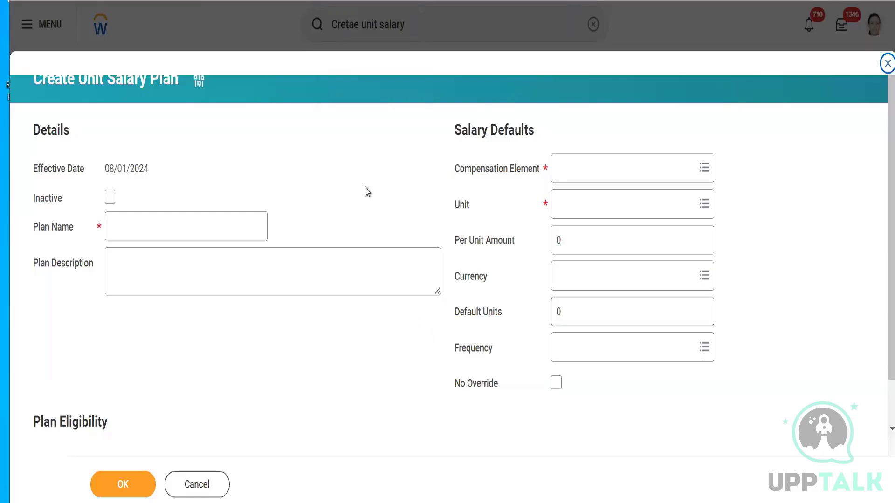
# - Name the plan with the creator's first name followed by Unit Salary Plan, correcting the misspelling of Salary
pyautogui.click(205, 225)
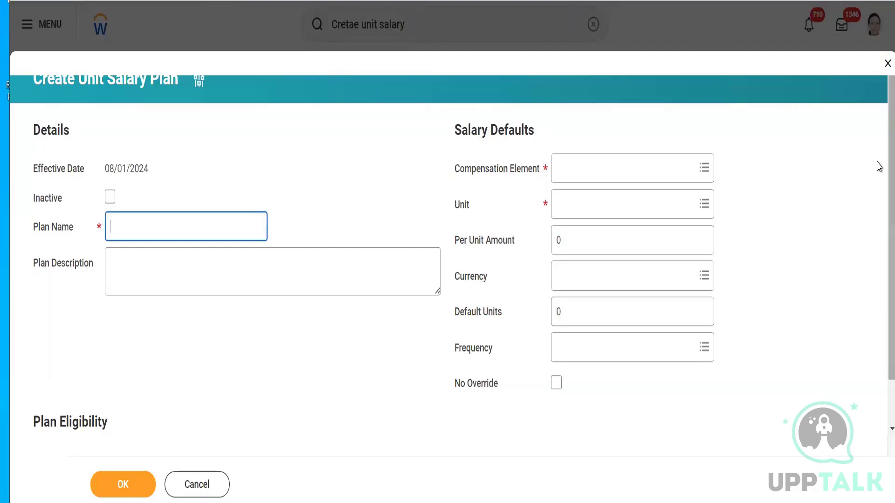
pyautogui.click(878, 198)
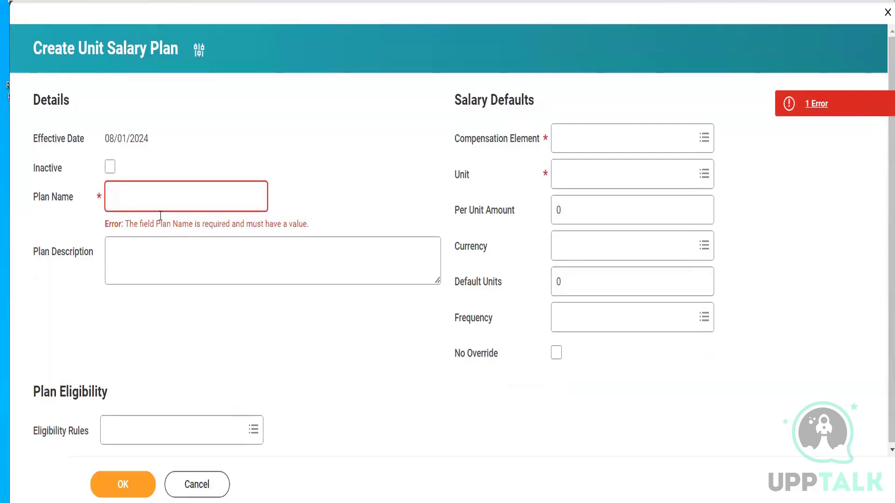
pyautogui.click(158, 195)
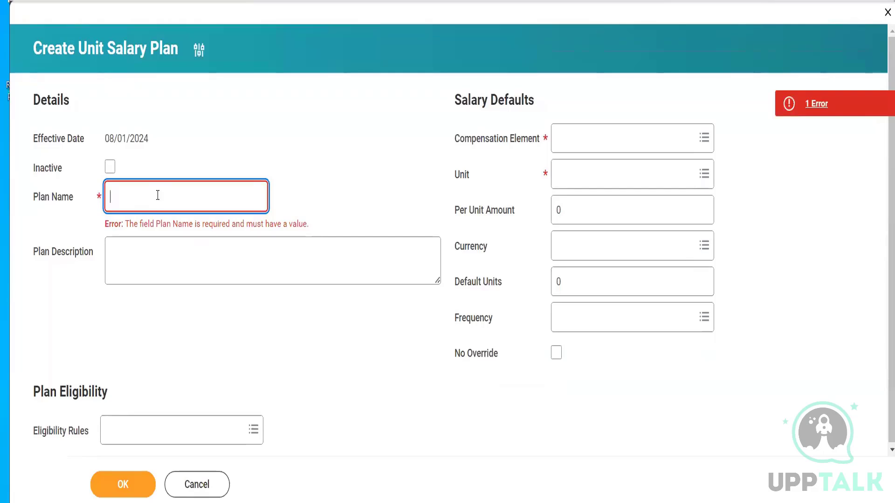
pyautogui.write('Raj Unit Slaary Plan')
pyautogui.rightClick(158, 195)
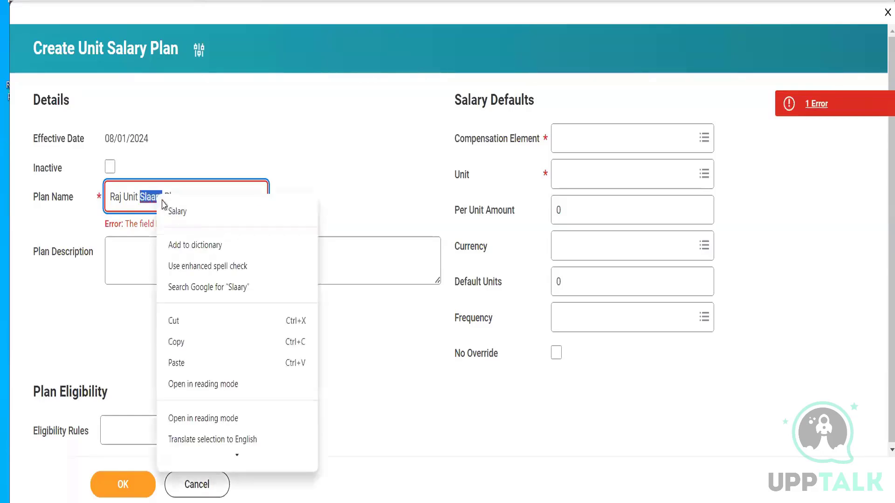
pyautogui.click(179, 210)
# - Set the unit salary plan's Compensation Element to Base Pay
pyautogui.click(595, 141)
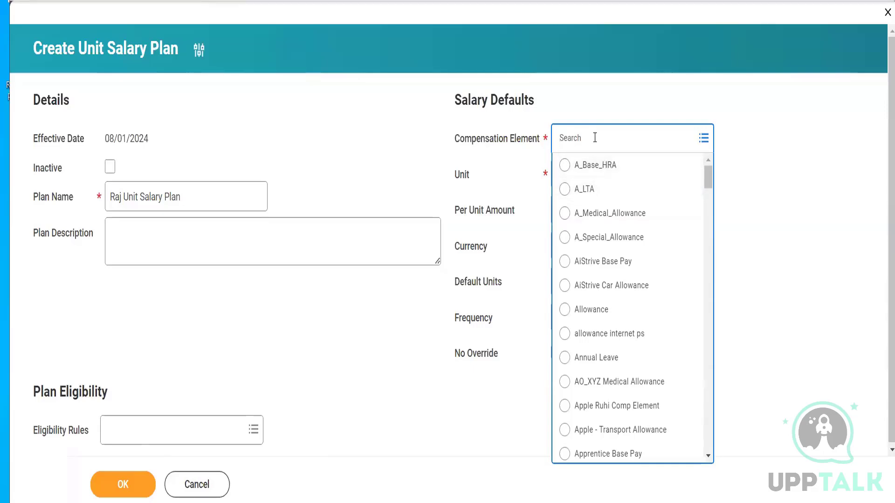
pyautogui.write('BAse pAy')
pyautogui.press('Return')
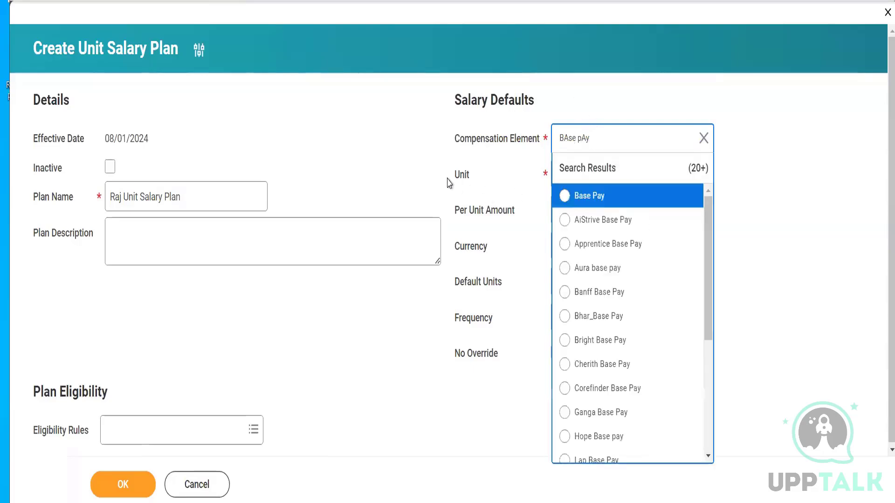
pyautogui.click(588, 196)
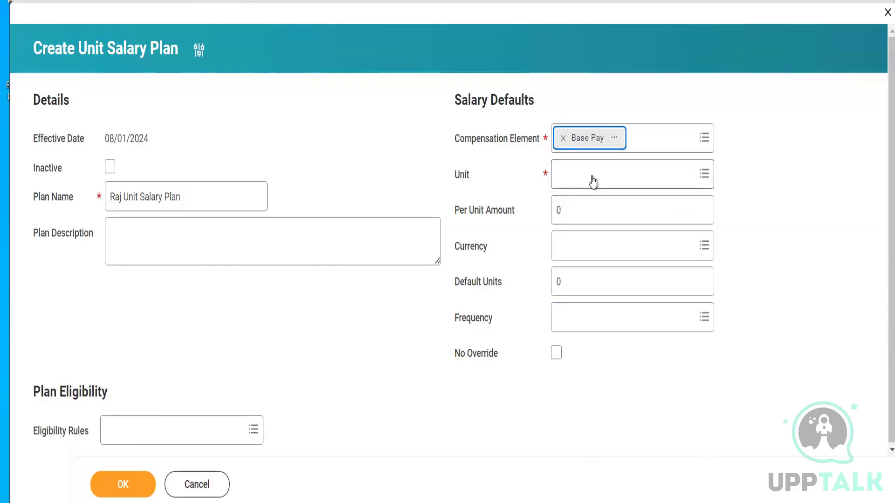
# - Set the unit salary plan's Unit to Dozen, choosing it by type from the units of measure
pyautogui.click(592, 174)
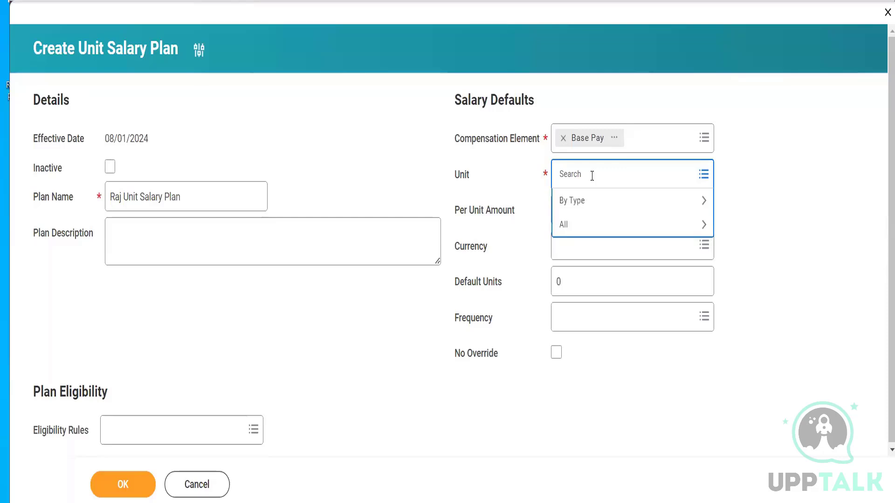
pyautogui.click(593, 202)
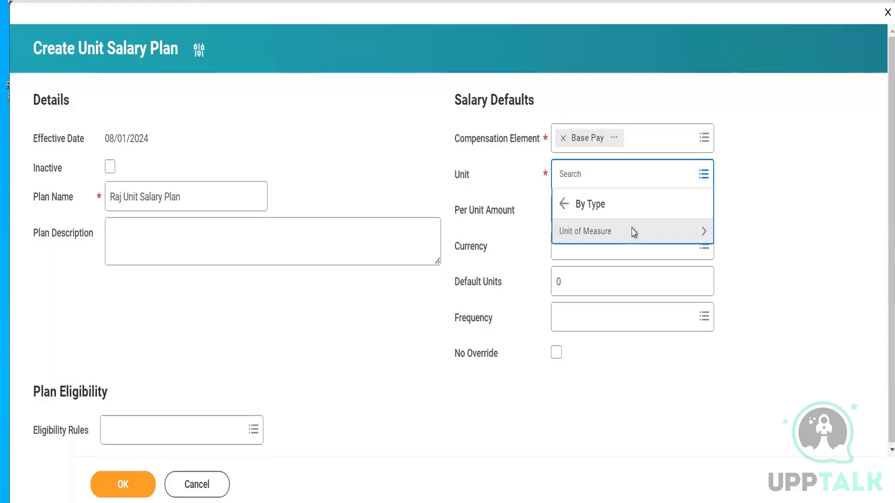
pyautogui.click(632, 231)
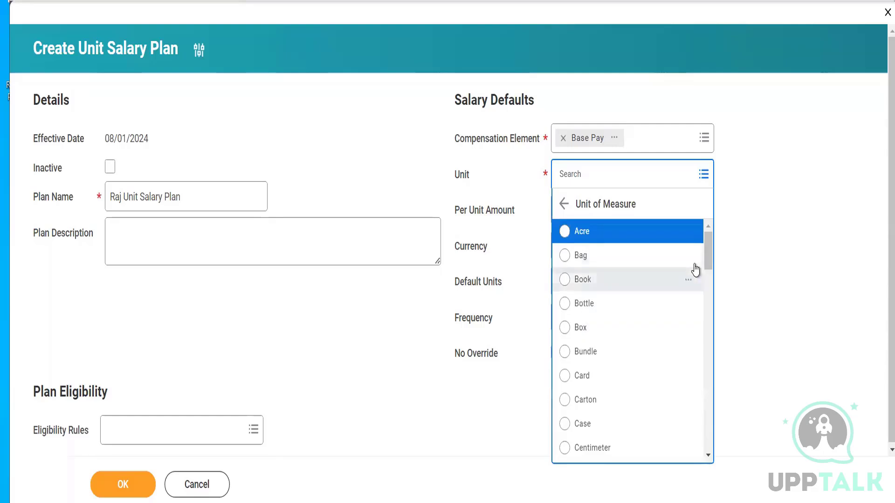
pyautogui.scroll(-4, 710, 253)
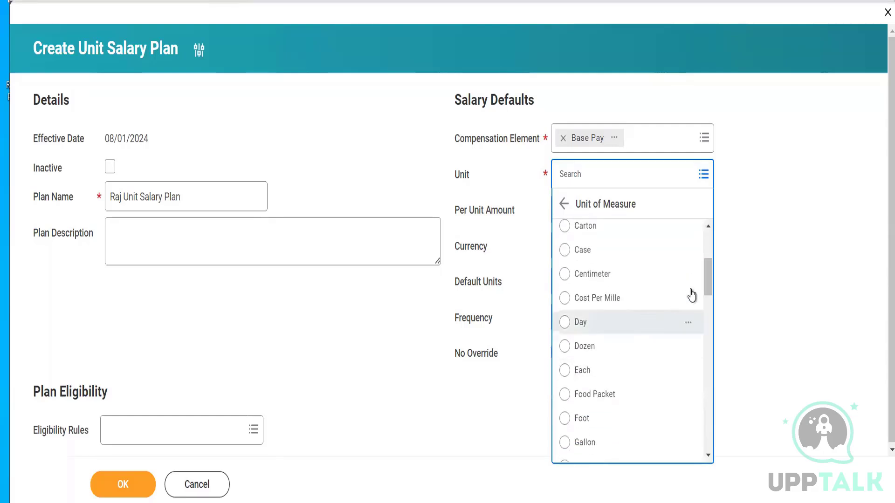
pyautogui.moveTo(710, 275); pyautogui.dragTo(709, 281)
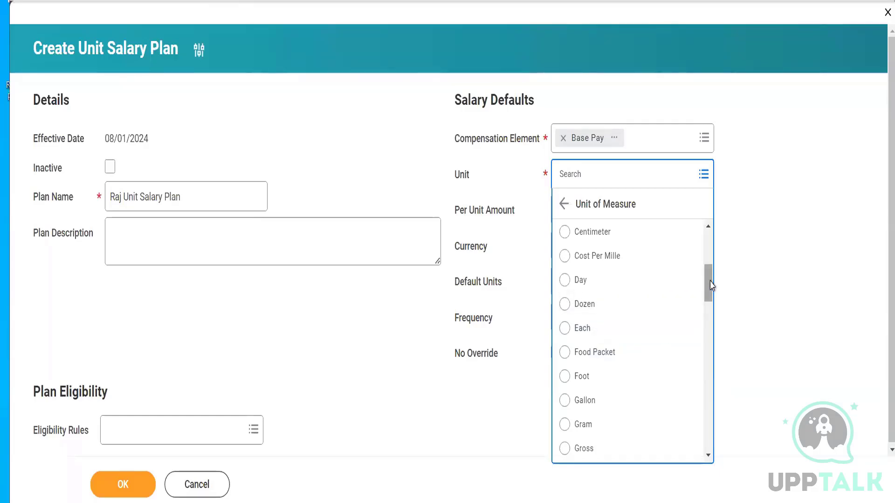
pyautogui.moveTo(711, 285); pyautogui.dragTo(704, 243)
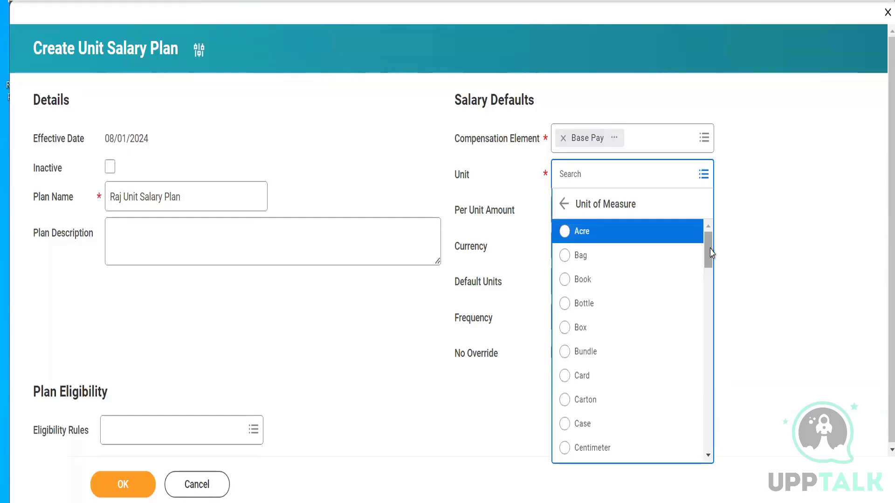
pyautogui.moveTo(710, 251); pyautogui.dragTo(711, 260)
pyautogui.scroll(-5, 614, 352)
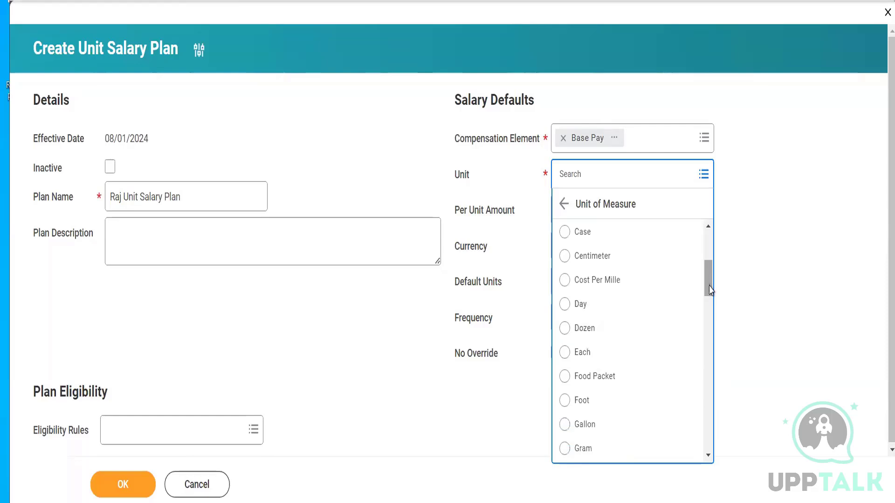
pyautogui.moveTo(711, 282); pyautogui.dragTo(710, 298)
pyautogui.scroll(-2, 708, 297)
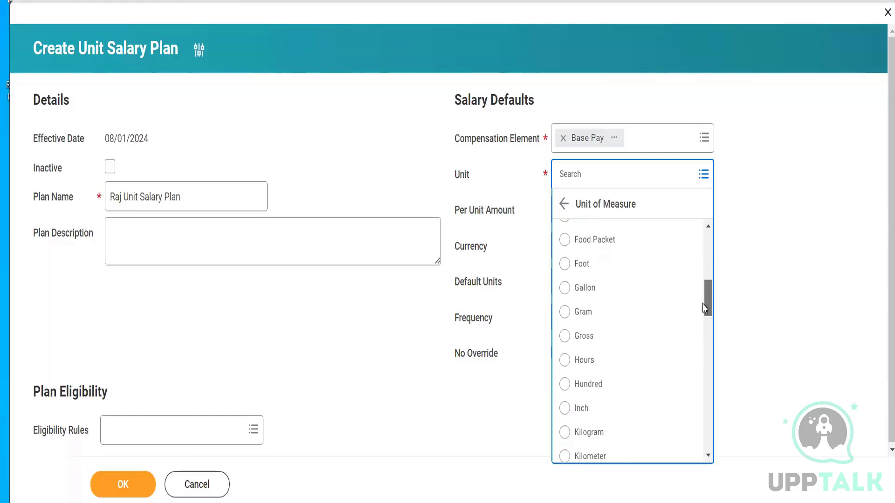
pyautogui.moveTo(709, 297); pyautogui.dragTo(702, 209)
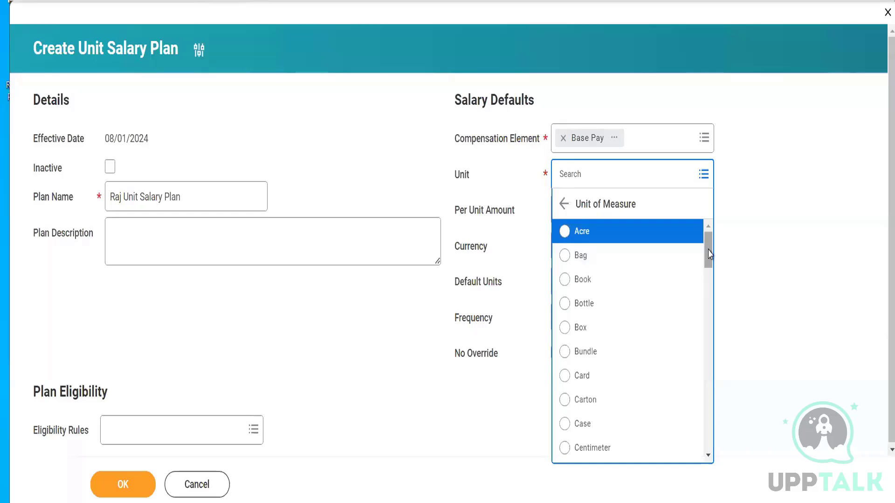
pyautogui.moveTo(709, 254); pyautogui.dragTo(710, 255)
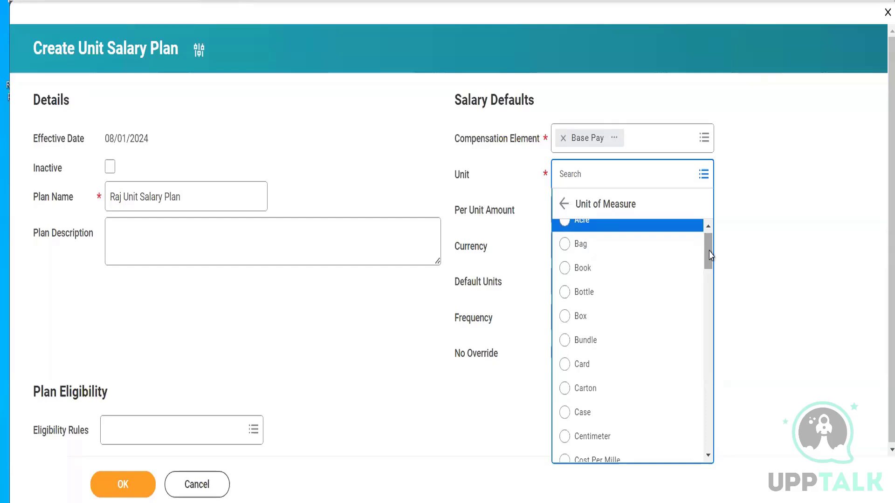
pyautogui.moveTo(710, 256)
pyautogui.mouseDown()
pyautogui.moveTo(711, 243)
pyautogui.moveTo(714, 256)
pyautogui.mouseUp()
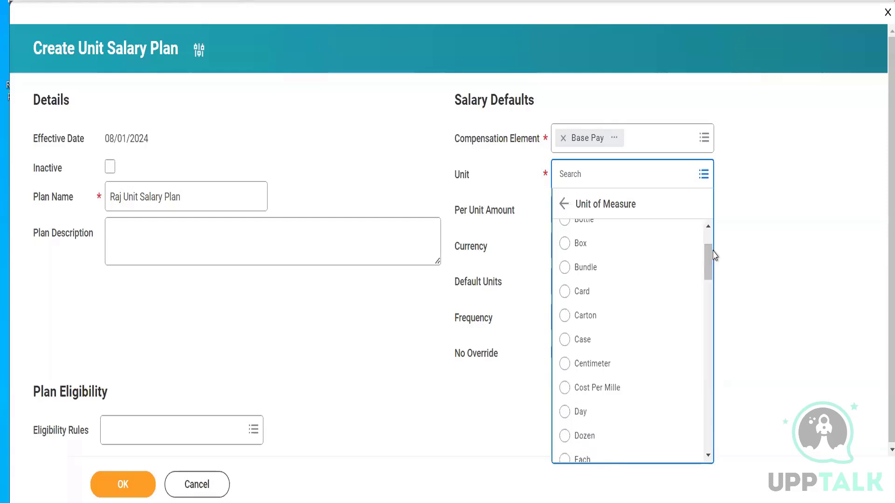
pyautogui.moveTo(708, 259); pyautogui.dragTo(711, 270)
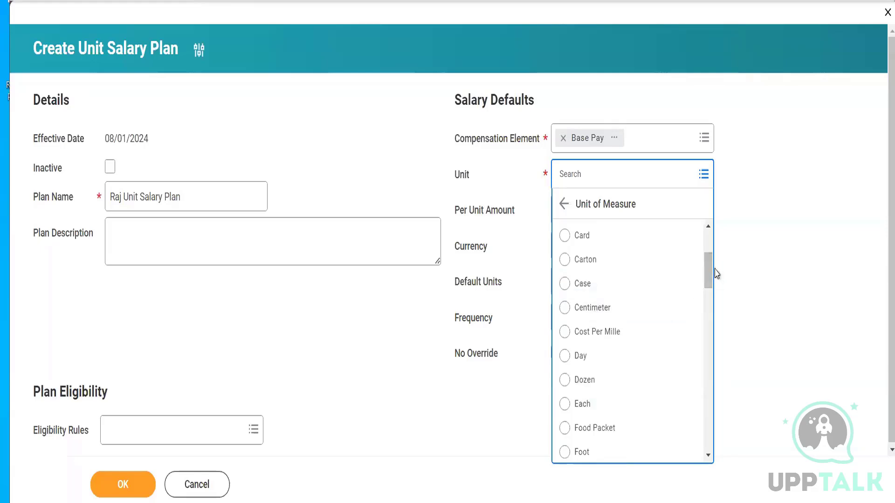
pyautogui.moveTo(712, 272)
pyautogui.mouseDown()
pyautogui.moveTo(711, 244)
pyautogui.moveTo(711, 283)
pyautogui.mouseUp()
pyautogui.click(591, 342)
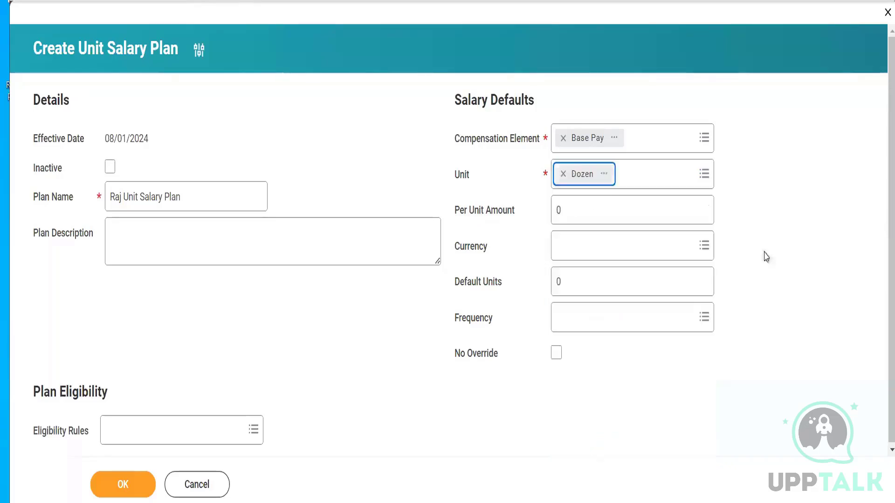
# - Set the unit salary plan's Per Unit Amount to 10
pyautogui.click(591, 210)
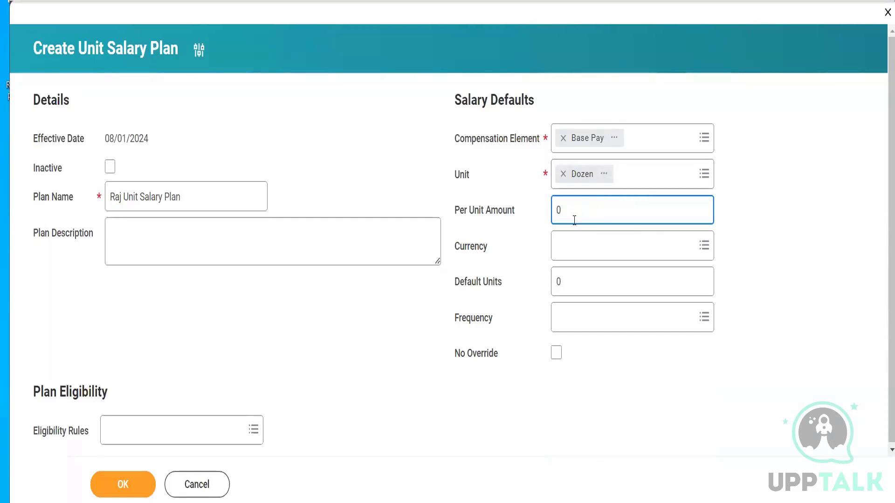
pyautogui.press('BackSpace')
pyautogui.write('10')
pyautogui.click(807, 216)
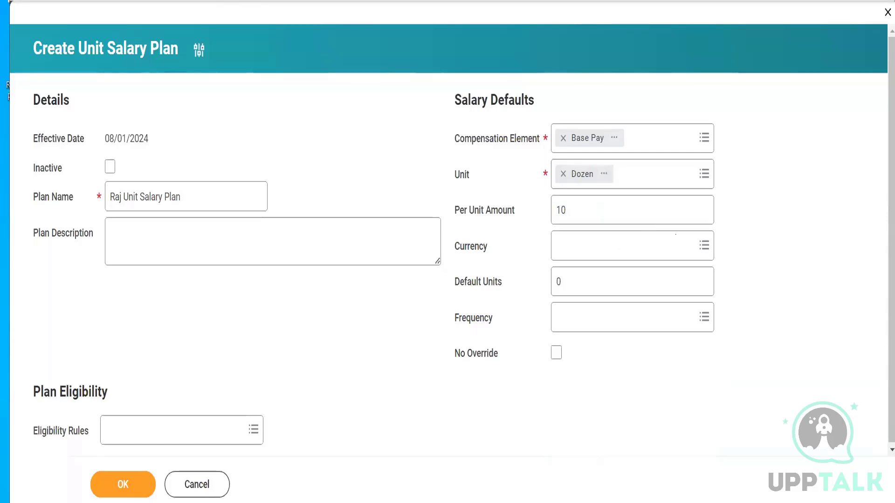
# - Set the unit salary plan's Currency to USD
pyautogui.click(602, 241)
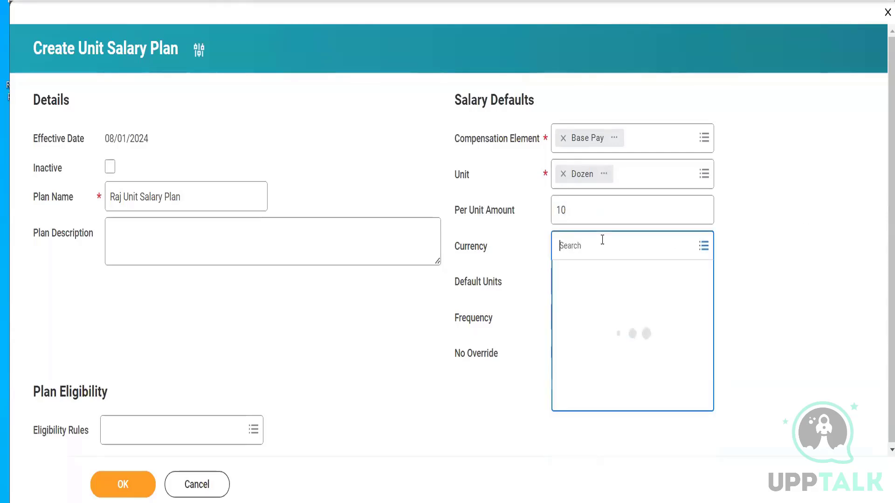
pyautogui.write('USD')
pyautogui.press('Return')
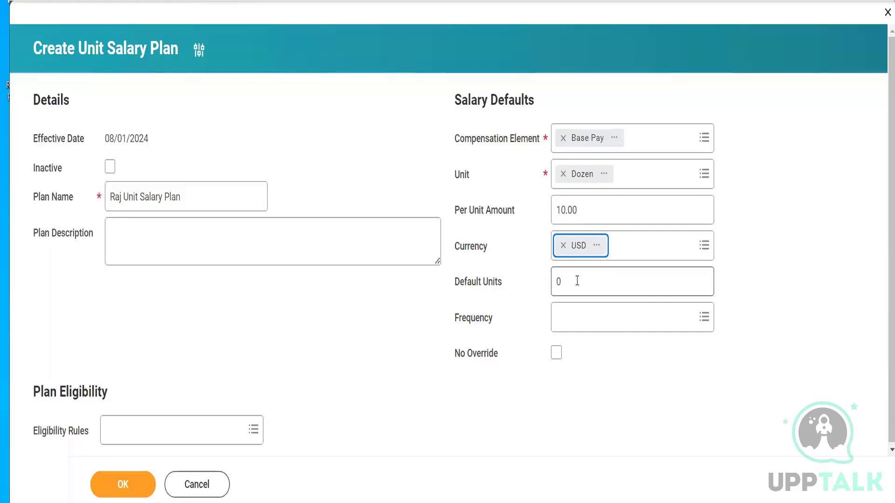
# - Set the unit salary plan's Default Units to 10 and view the available Frequency options without choosing one
pyautogui.click(577, 280)
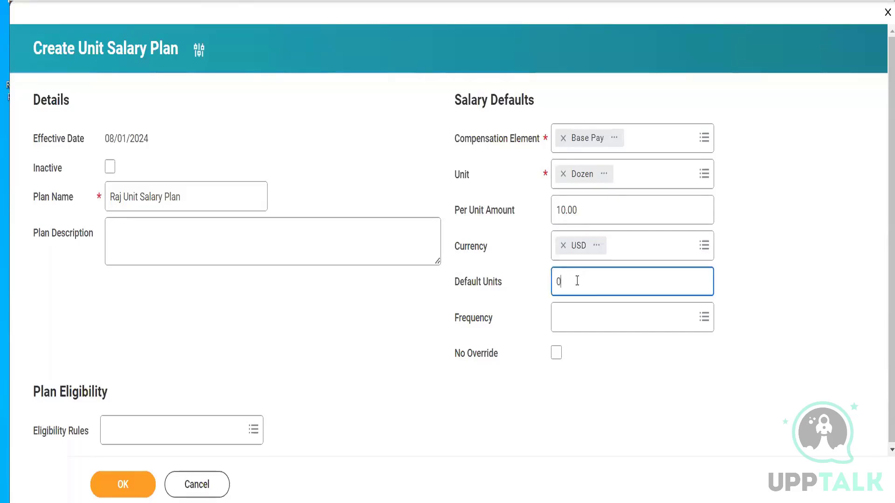
pyautogui.press('BackSpace')
pyautogui.write('10')
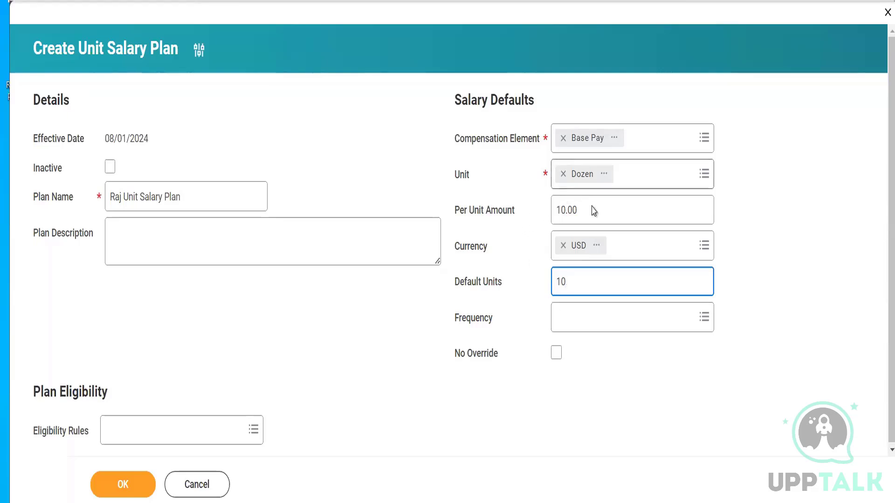
pyautogui.click(580, 326)
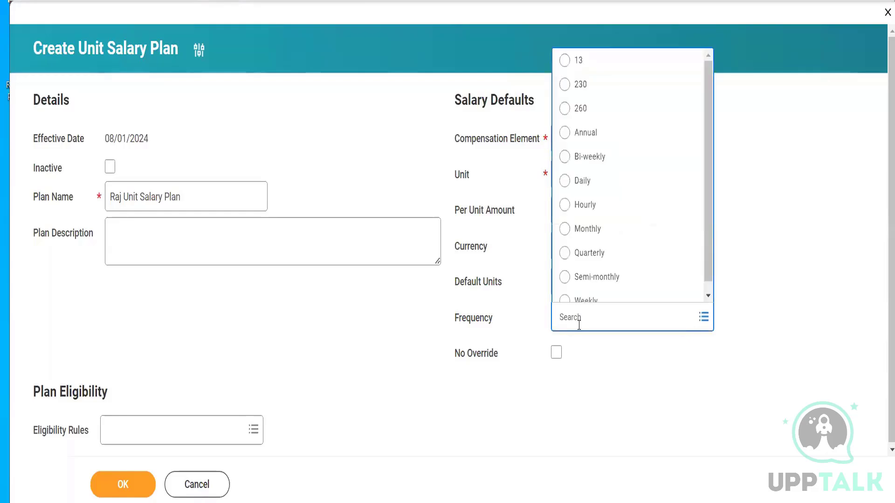
pyautogui.click(419, 167)
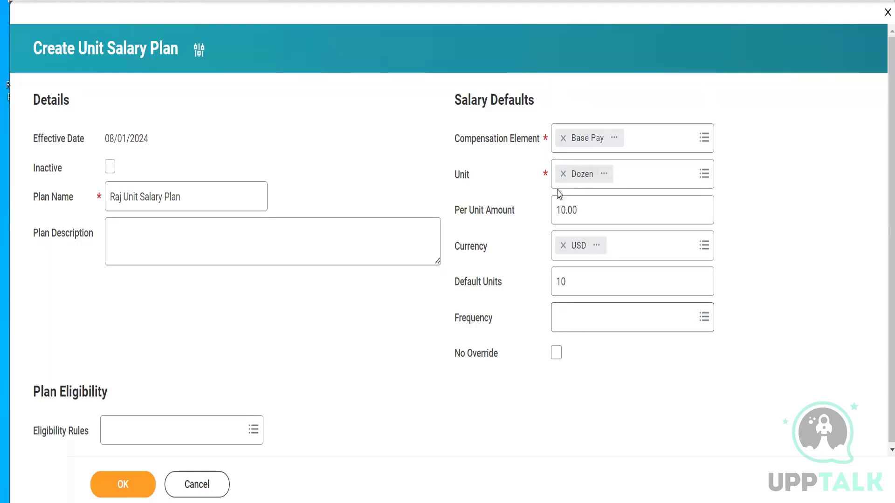
# - Remove Dozen from the Unit field and look through the full list of units of measure without selecting one
pyautogui.click(562, 175)
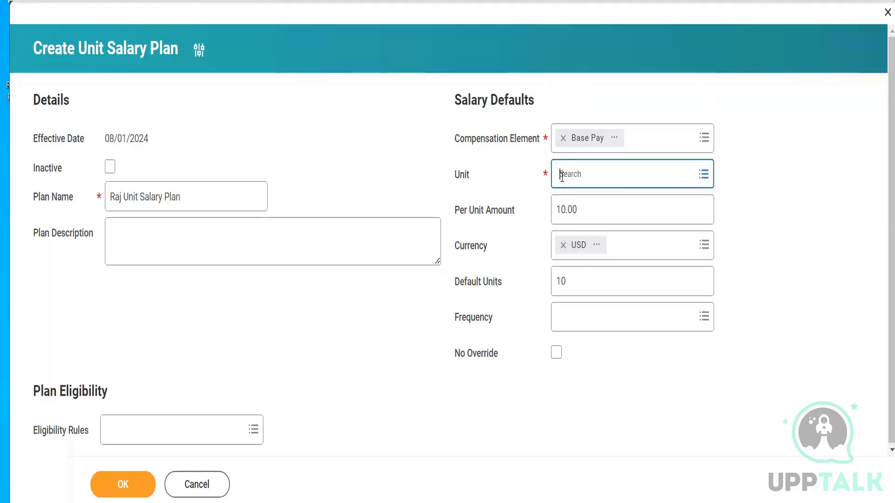
pyautogui.click(562, 176)
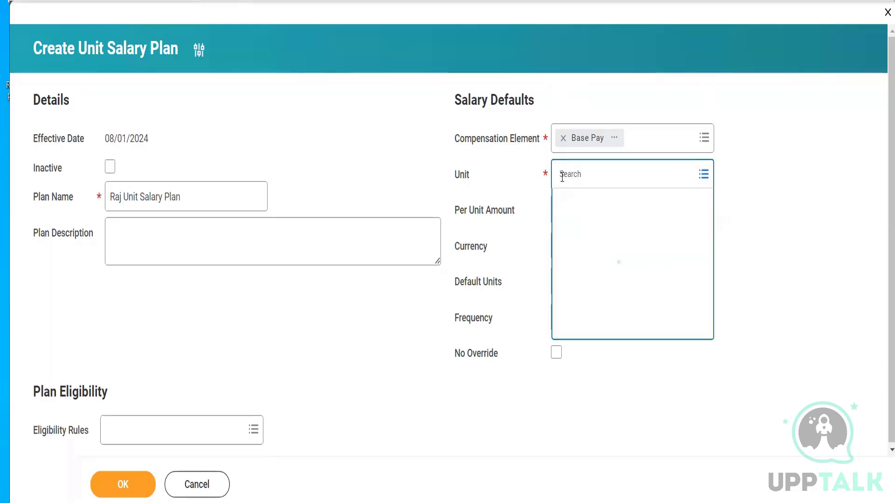
pyautogui.click(582, 204)
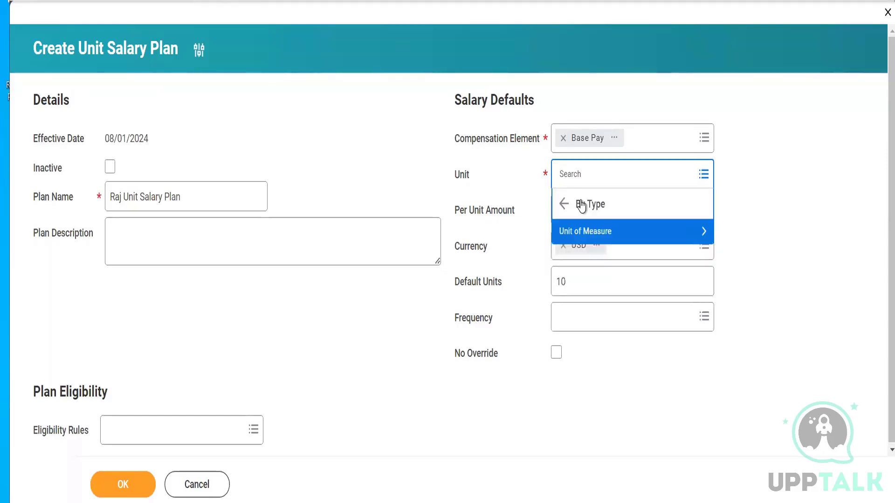
pyautogui.click(605, 230)
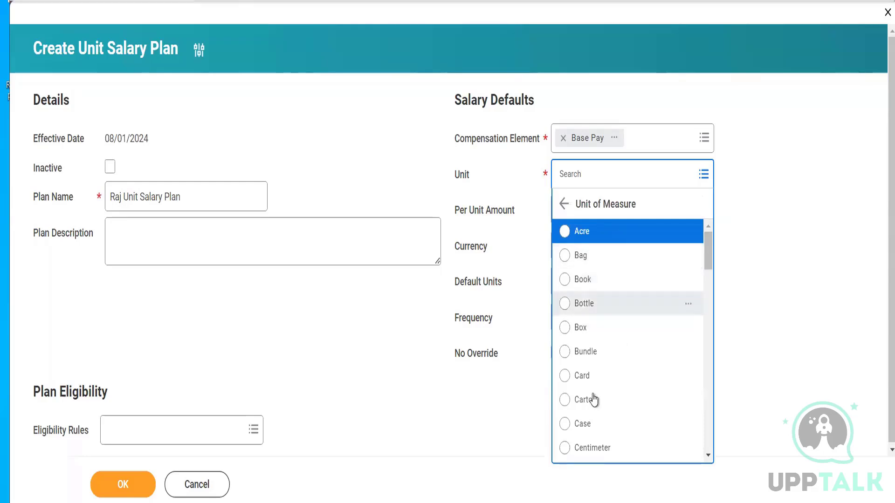
pyautogui.moveTo(709, 246); pyautogui.dragTo(710, 283)
pyautogui.moveTo(710, 294); pyautogui.dragTo(709, 325)
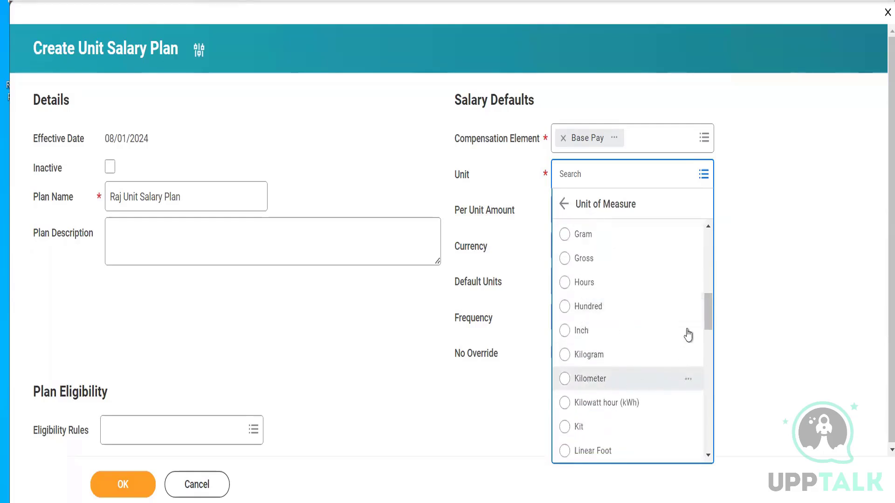
pyautogui.moveTo(707, 317); pyautogui.dragTo(711, 438)
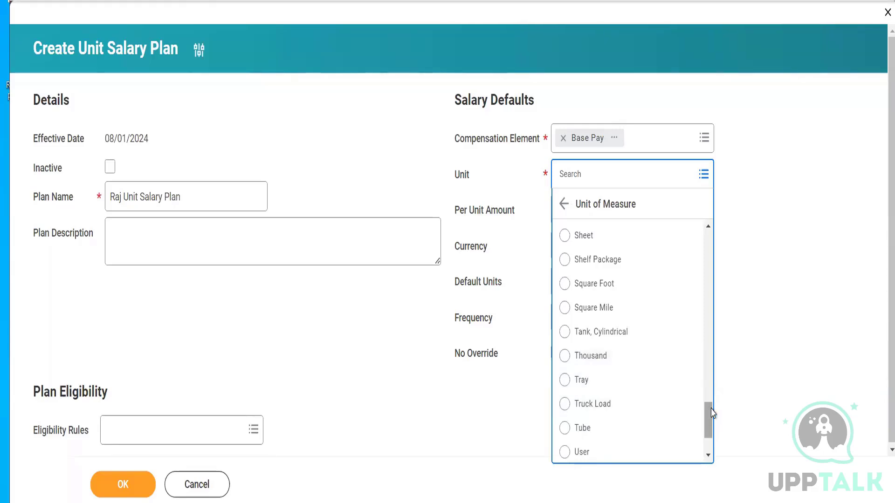
pyautogui.moveTo(710, 413); pyautogui.dragTo(709, 237)
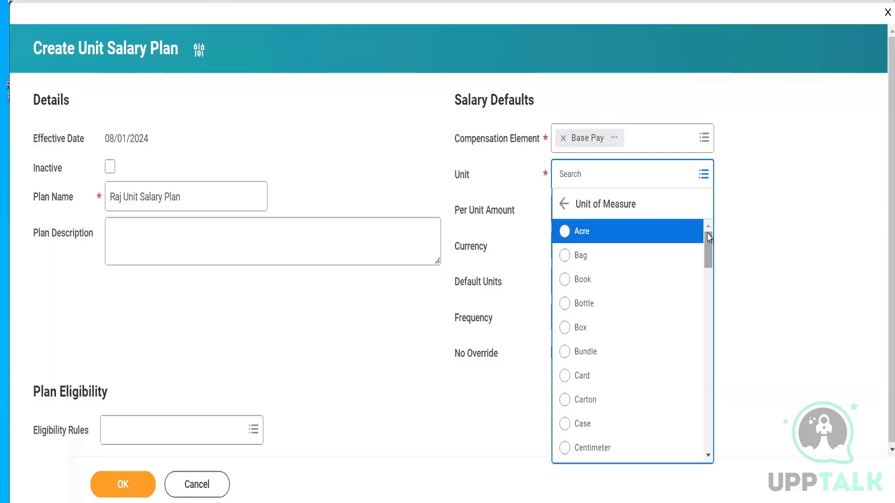
pyautogui.click(764, 219)
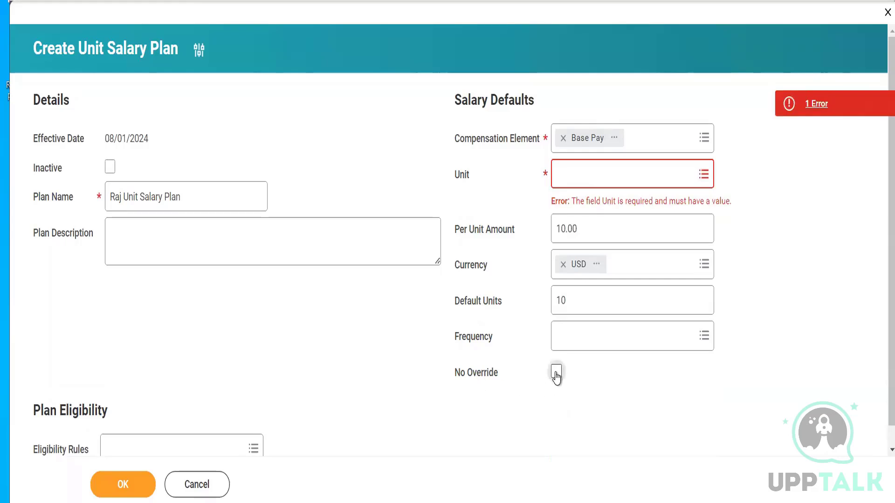
# - Turn the No Override option on and back off
pyautogui.click(556, 374)
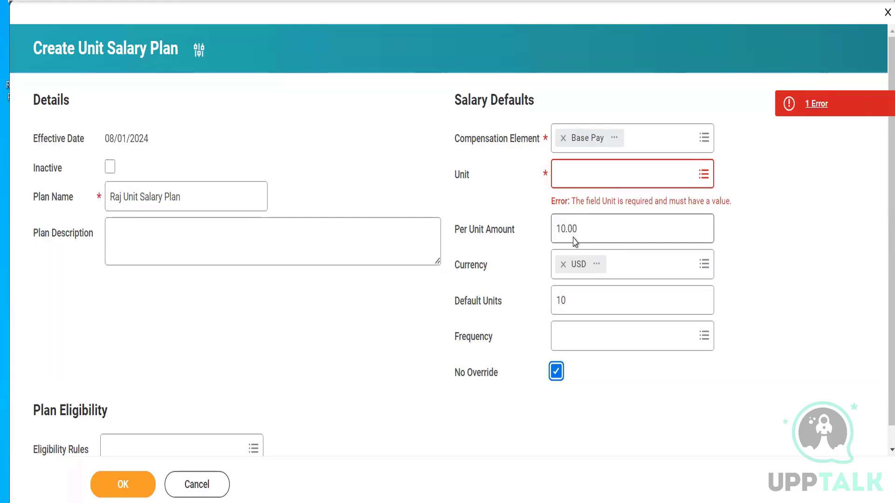
pyautogui.click(555, 376)
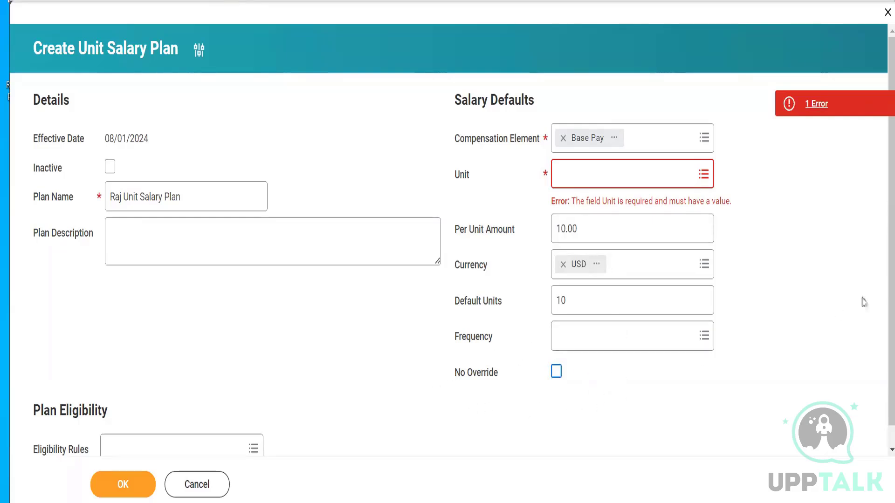
# - Open the Eligibility Rules choices for the unit salary plan
pyautogui.scroll(-1, 878, 340)
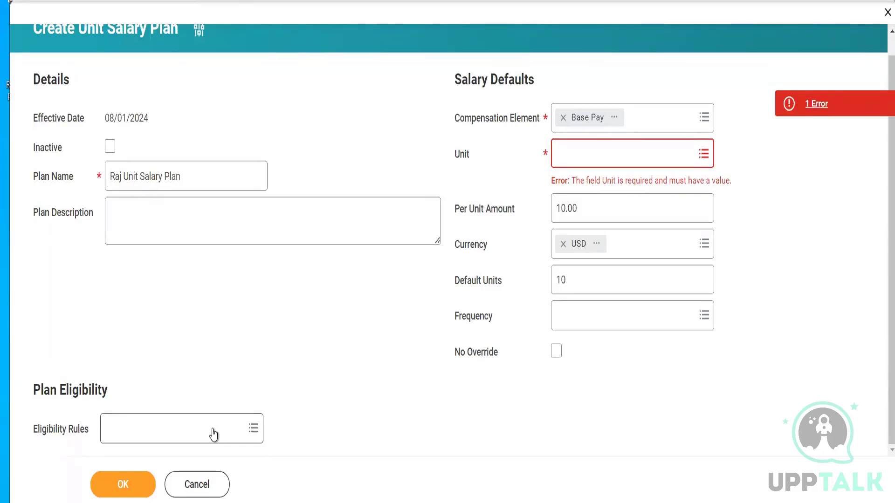
pyautogui.click(135, 436)
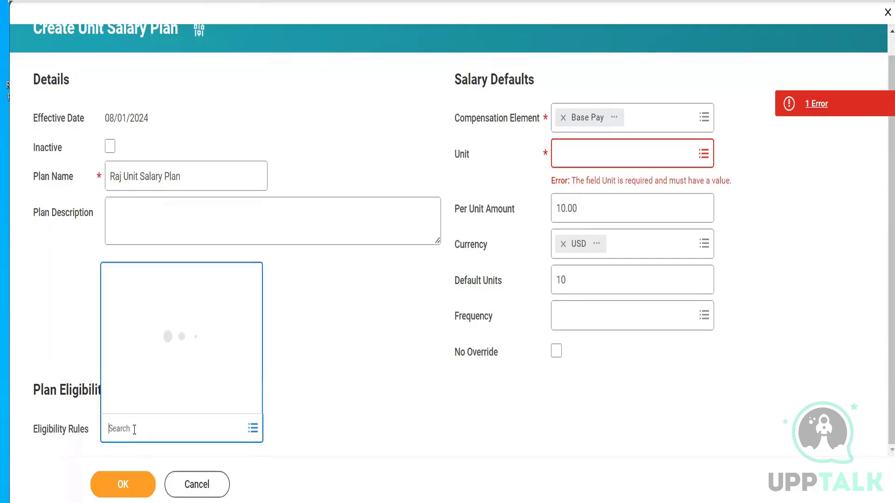
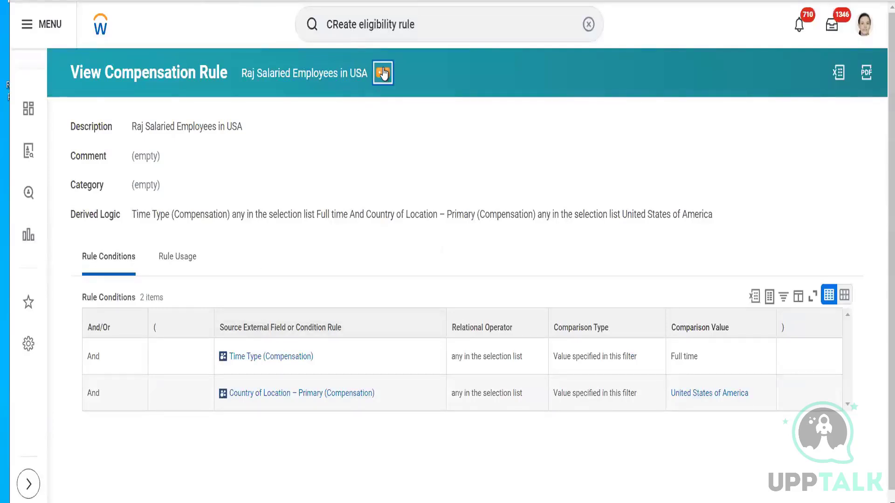
# - Open the USA salaried employees compensation eligibility rule for editing and add a new rule condition row
pyautogui.click(382, 73)
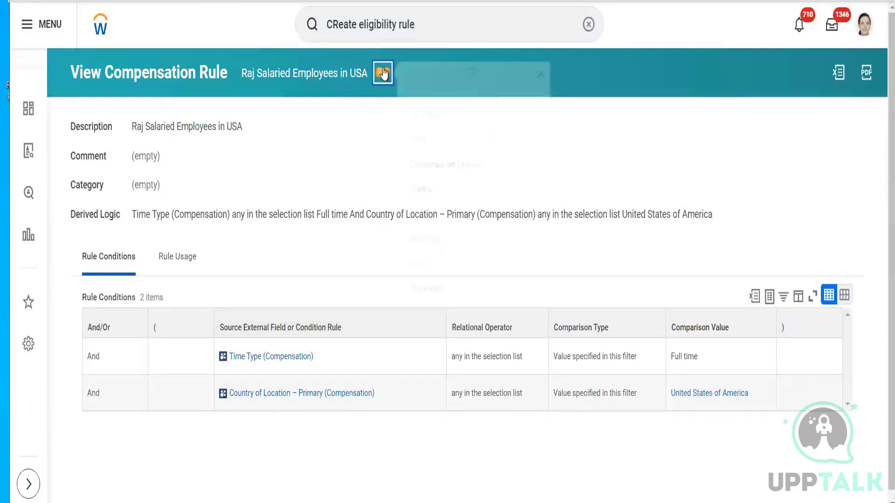
pyautogui.moveTo(447, 131)
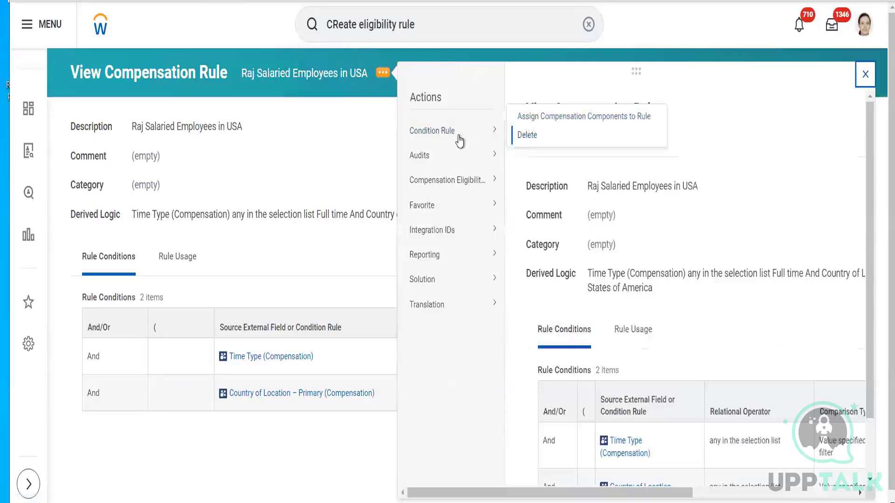
pyautogui.moveTo(463, 180)
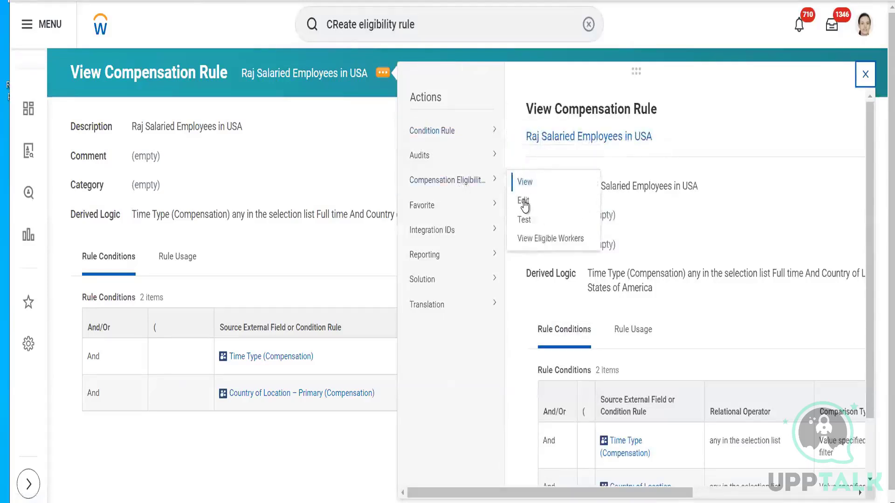
pyautogui.click(522, 200)
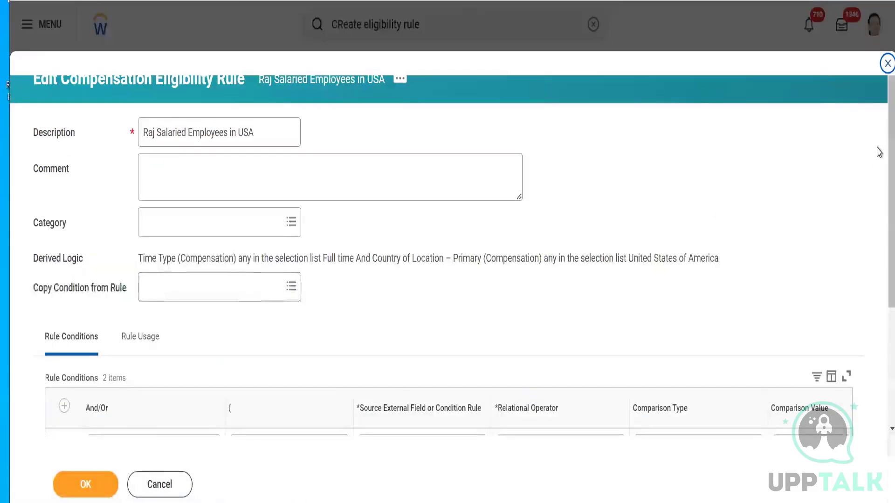
pyautogui.scroll(-4, 466, 279)
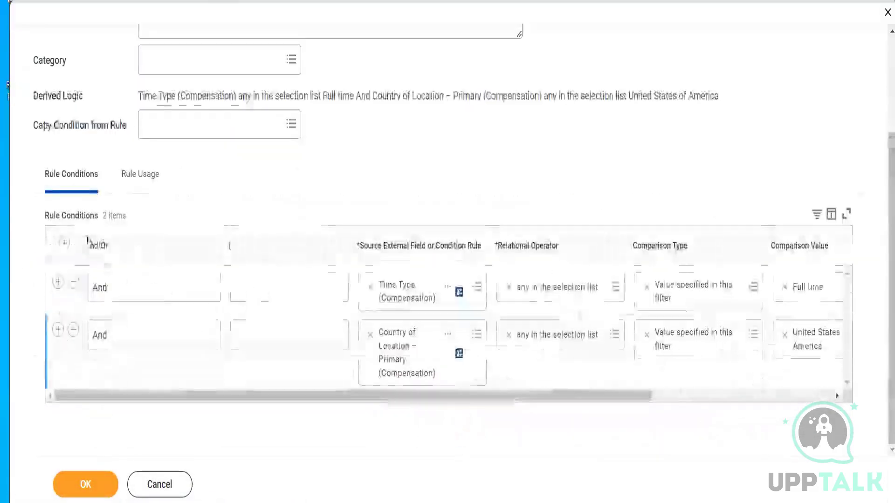
pyautogui.click(386, 290)
pyautogui.write('El')
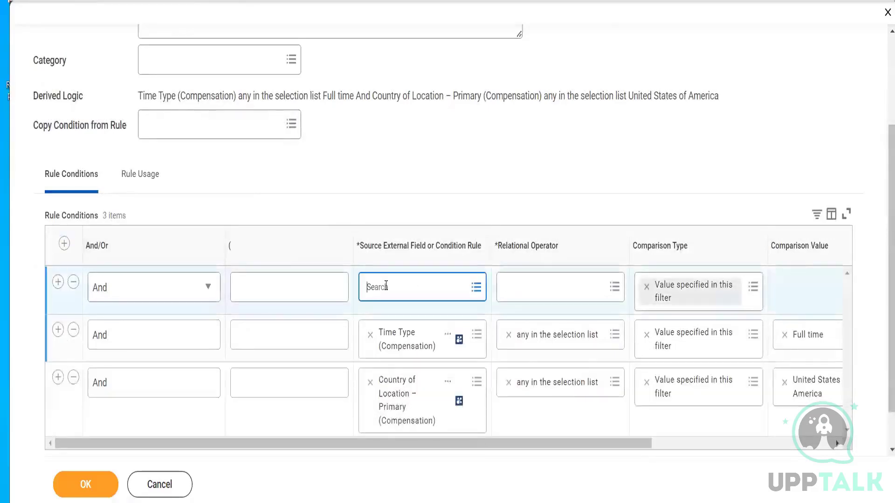
pyautogui.write('igib')
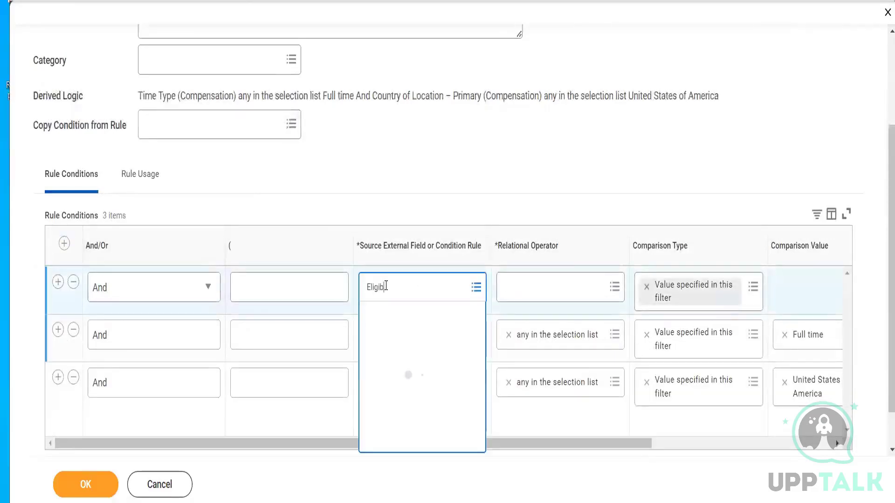
pyautogui.write('ility r')
pyautogui.press('BackSpace')
pyautogui.press('BackSpace')
pyautogui.press('BackSpace')
pyautogui.press('BackSpace')
pyautogui.press('BackSpace')
pyautogui.press('BackSpace')
pyautogui.press('BackSpace')
pyautogui.press('BackSpace')
pyautogui.press('BackSpace')
pyautogui.press('BackSpace')
pyautogui.press('BackSpace')
pyautogui.press('BackSpace')
pyautogui.press('BackSpace')
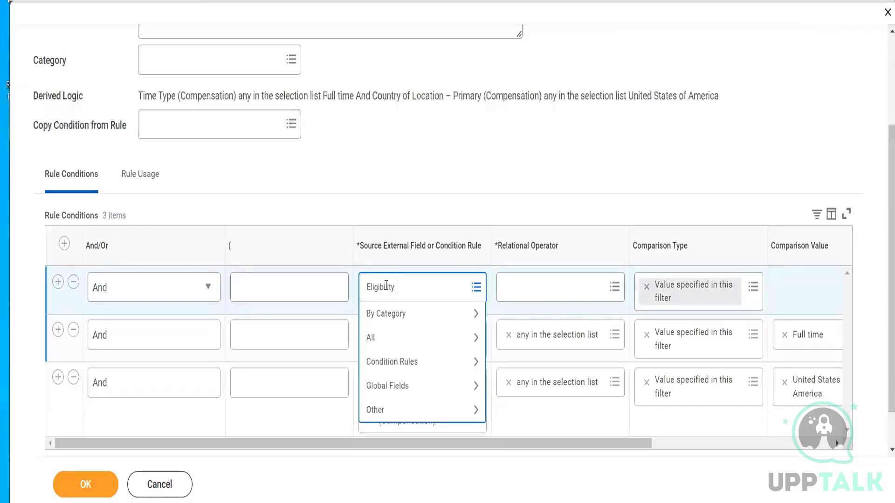
# - Compare the details of the matching Job Profile source fields and choose Job Profile (Compensation) for the new condition
pyautogui.write('Job Profile')
pyautogui.press('Return')
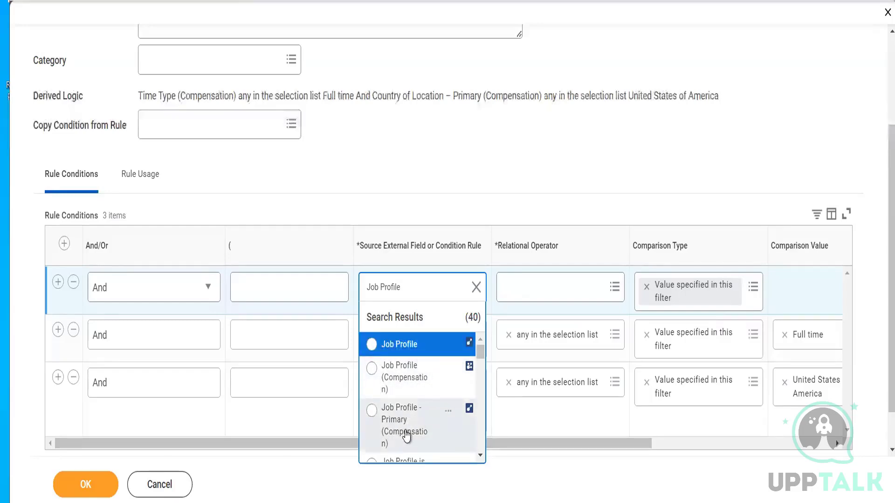
pyautogui.click(480, 455)
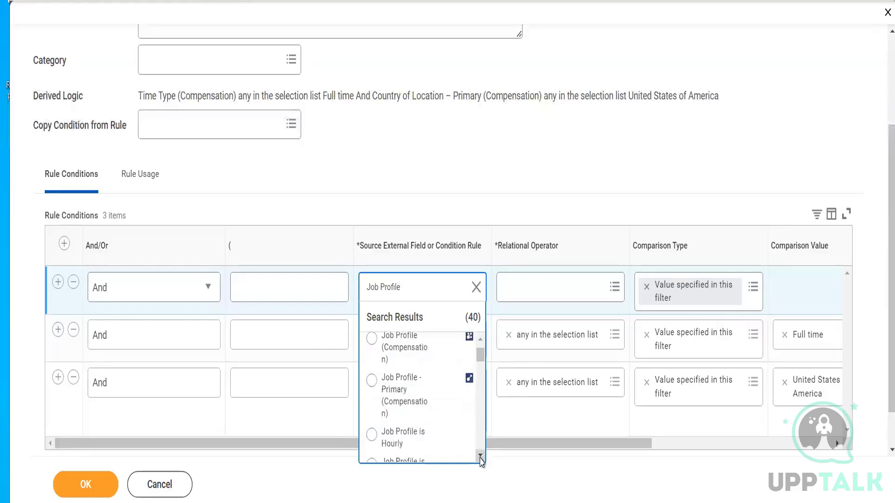
pyautogui.click(480, 340)
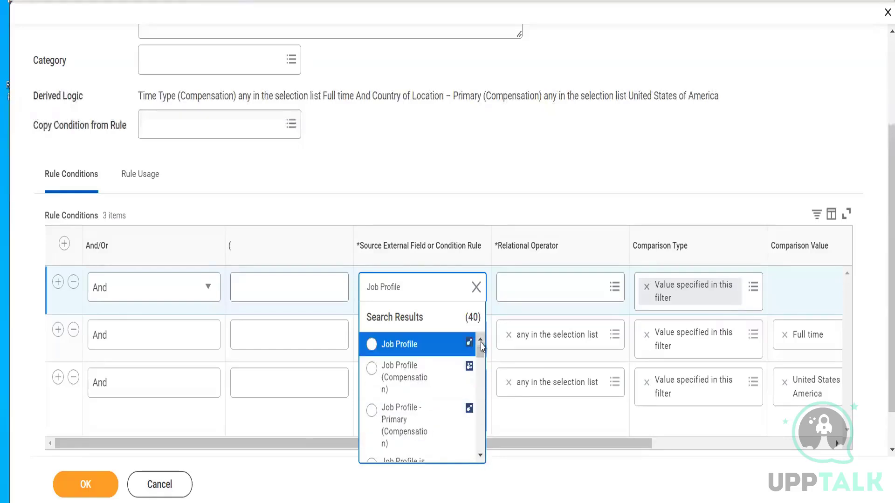
pyautogui.click(448, 347)
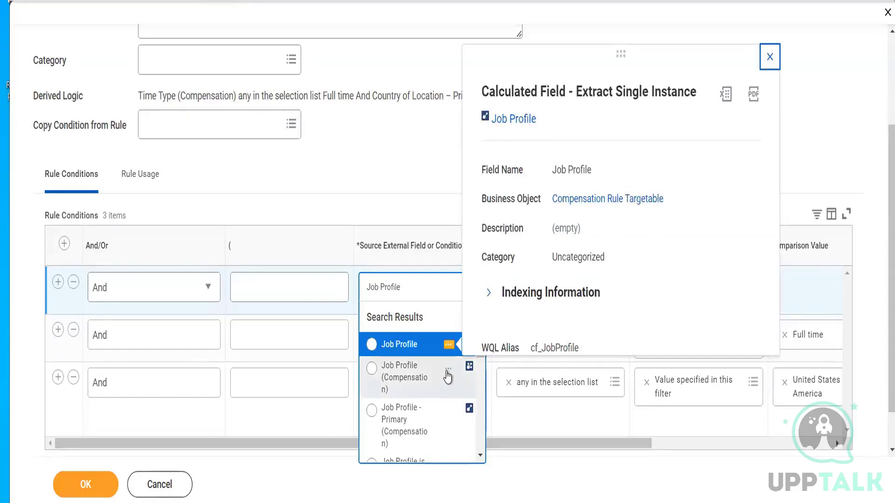
pyautogui.click(447, 373)
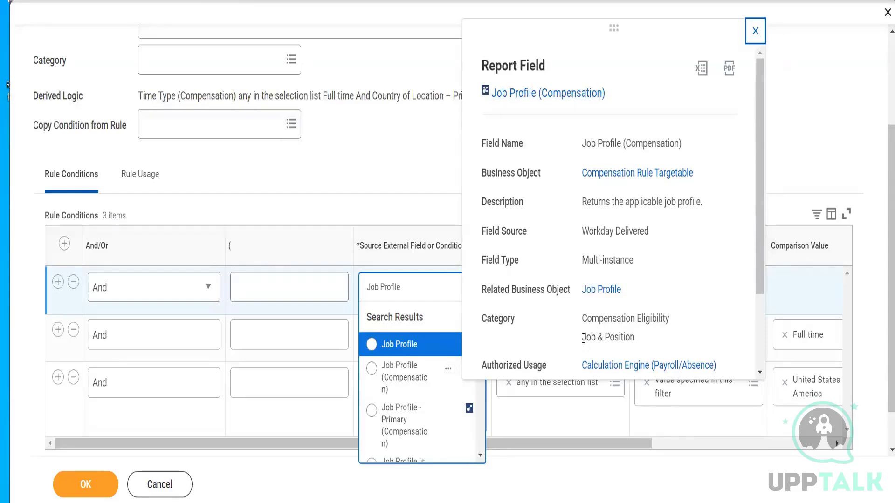
pyautogui.moveTo(583, 338); pyautogui.dragTo(637, 338)
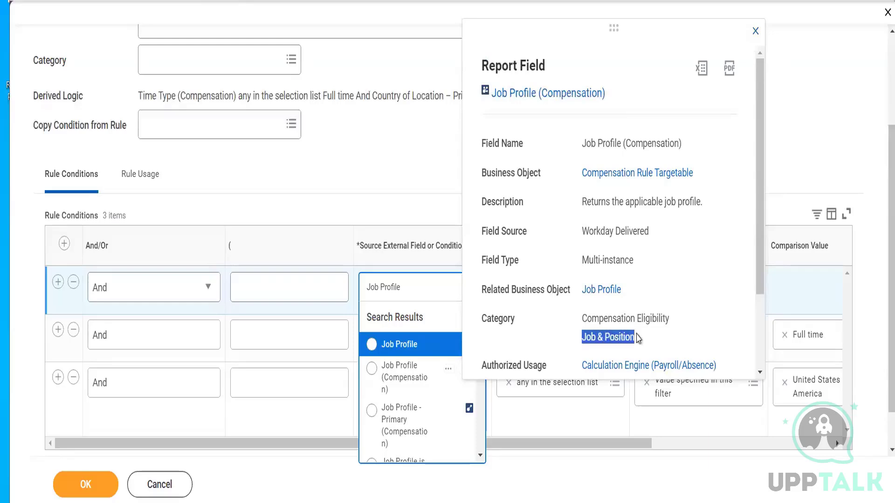
pyautogui.click(448, 412)
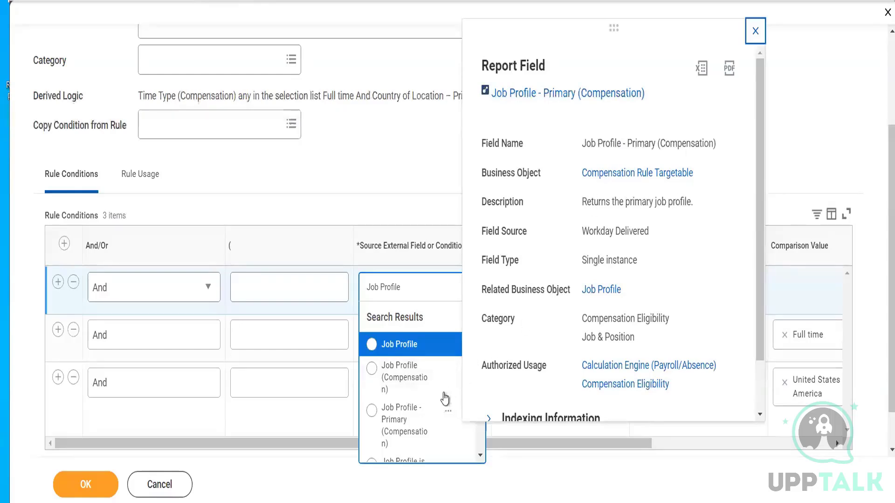
pyautogui.click(414, 389)
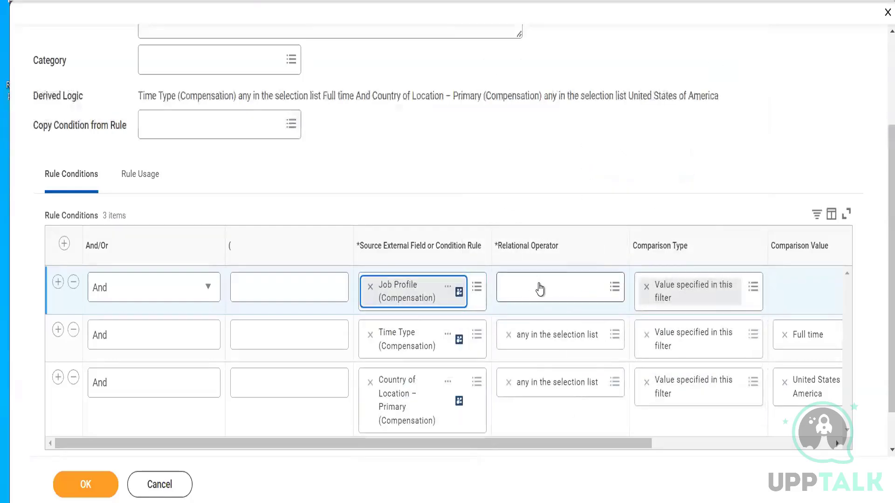
# - Set the Job Profile condition's relational operator to any in the selection list and its comparison value to Sales Executive
pyautogui.click(539, 289)
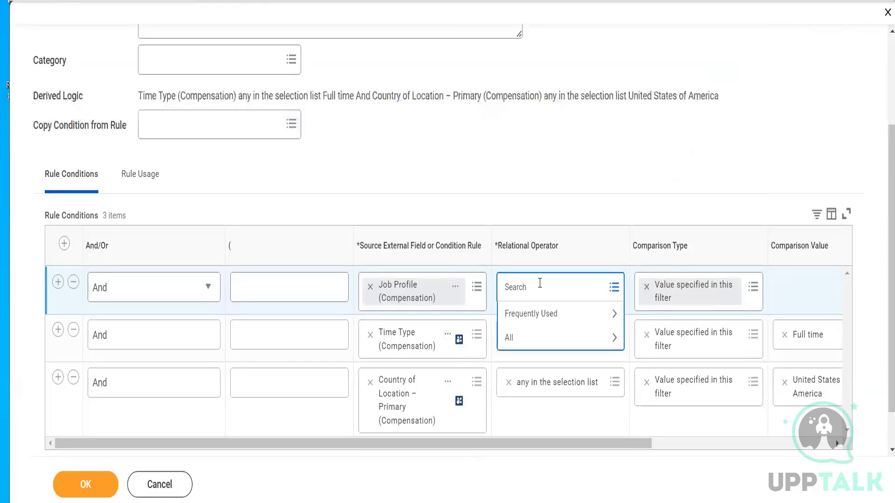
pyautogui.click(569, 314)
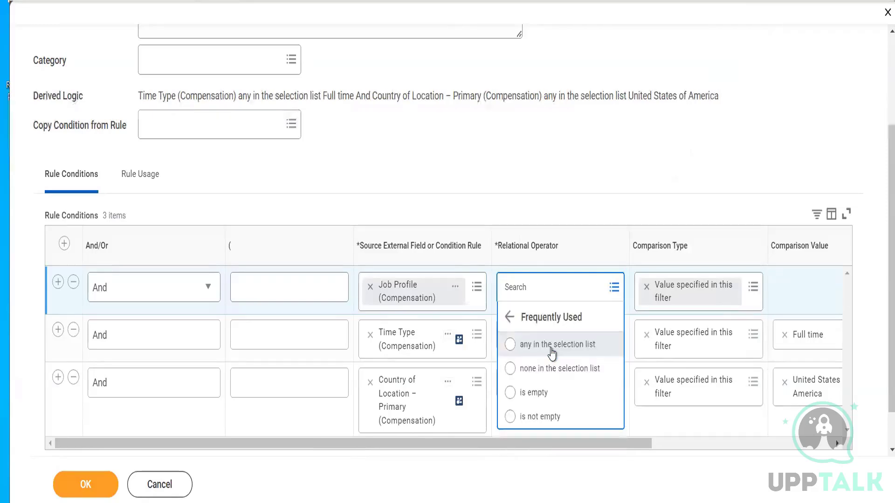
pyautogui.click(552, 345)
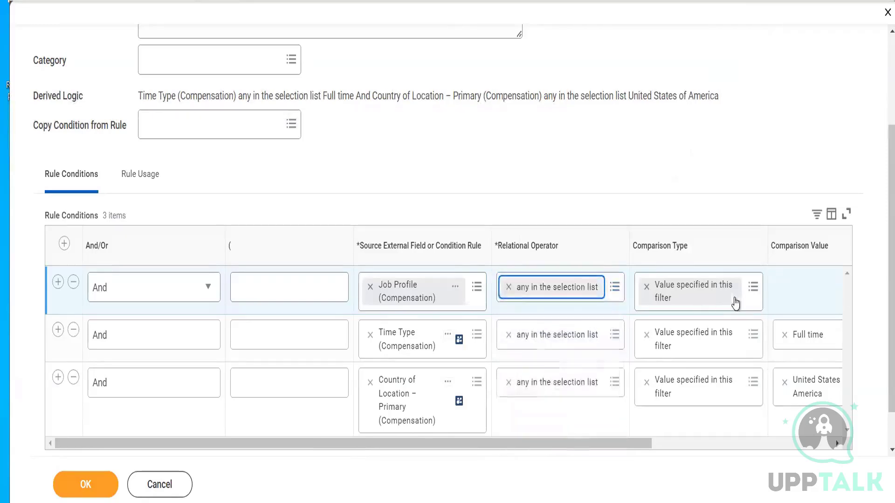
pyautogui.click(789, 298)
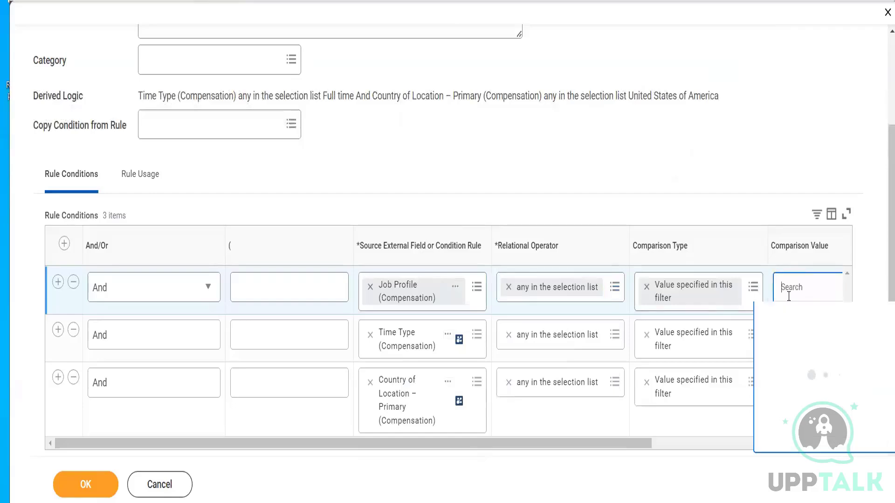
pyautogui.write('Sales')
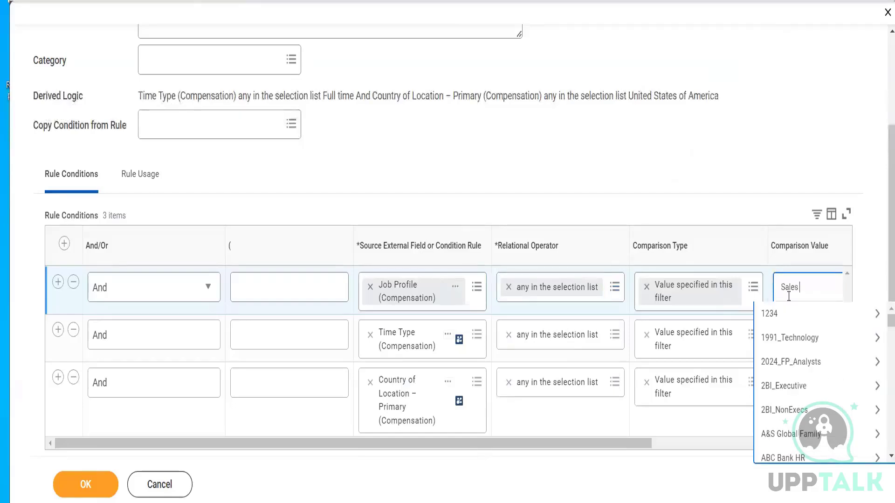
pyautogui.write(' Executive')
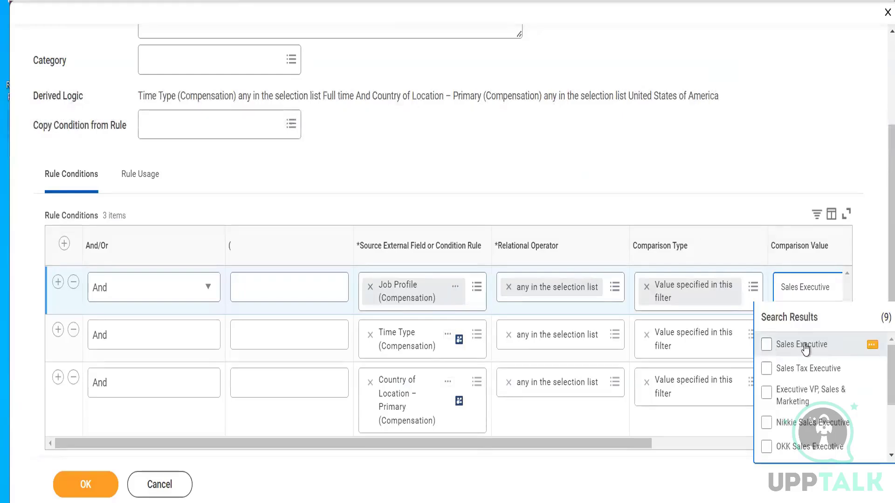
pyautogui.click(767, 345)
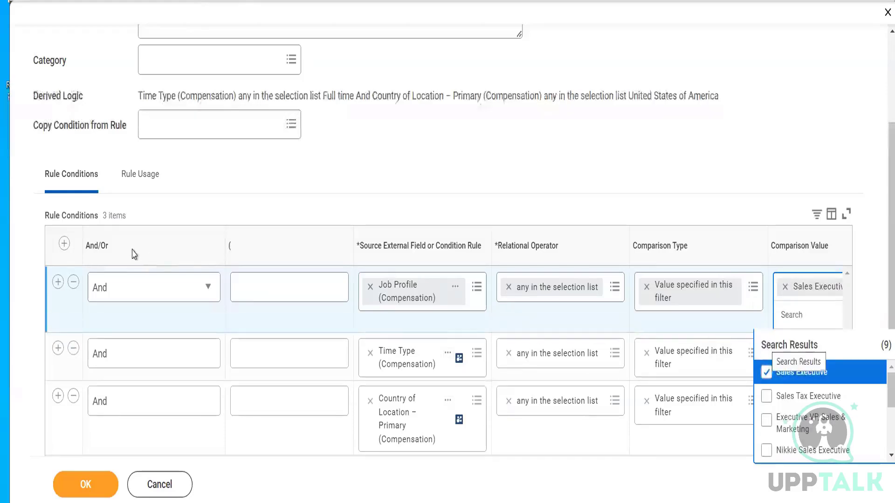
# - Add another rule condition row with Supervisory Organization (Compensation) as its source field
pyautogui.click(64, 244)
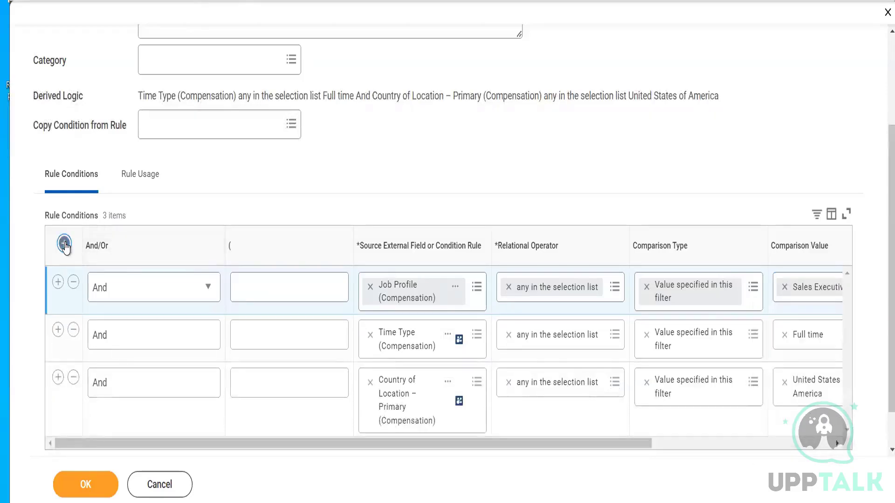
pyautogui.click(64, 244)
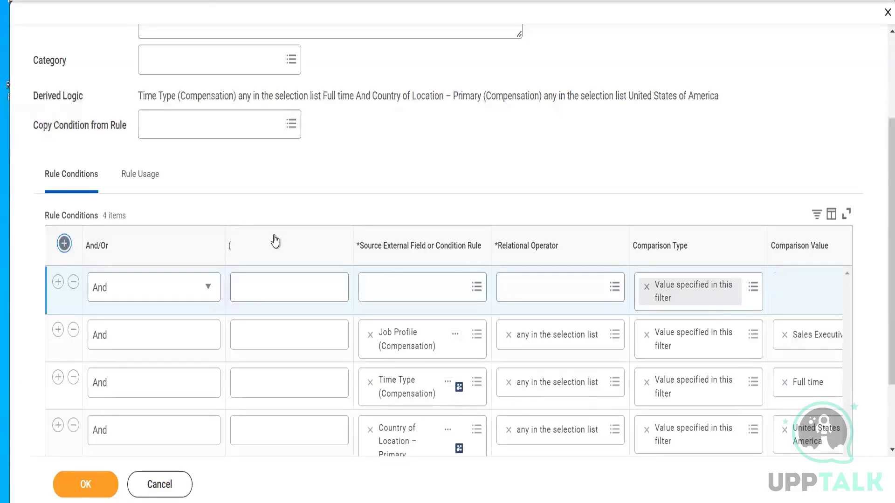
pyautogui.click(387, 284)
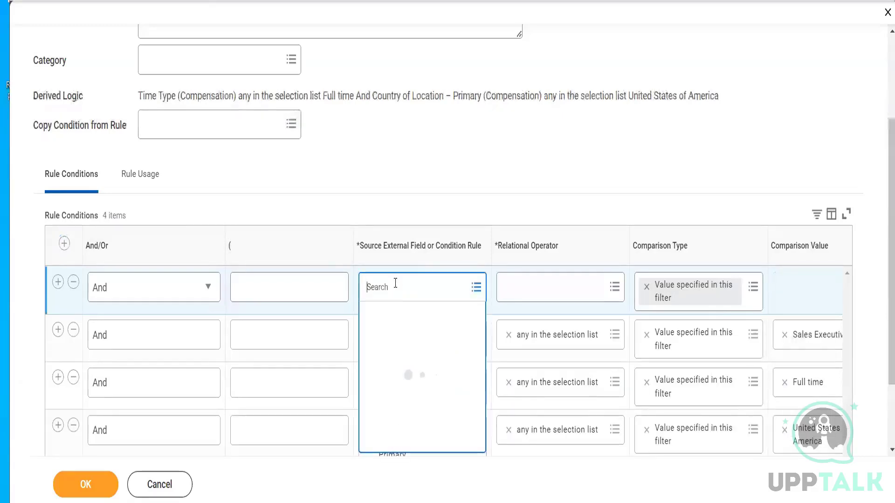
pyautogui.write('Superv')
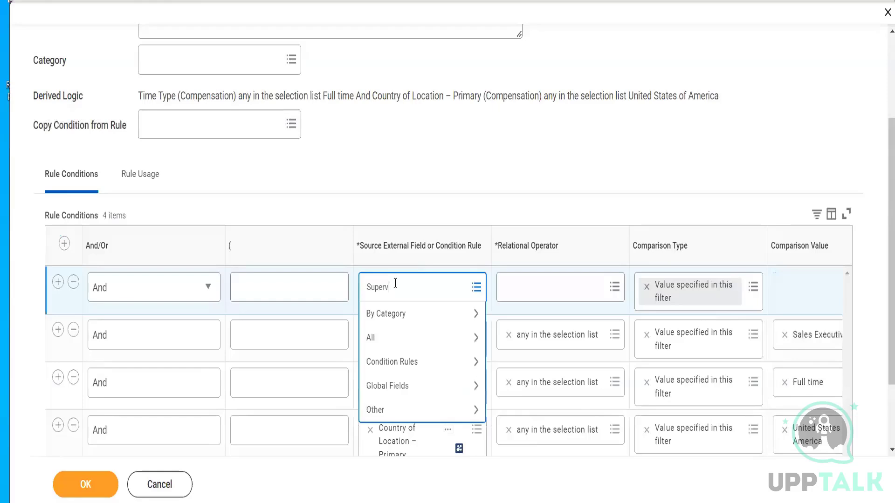
pyautogui.write('isory Organization')
pyautogui.press('Return')
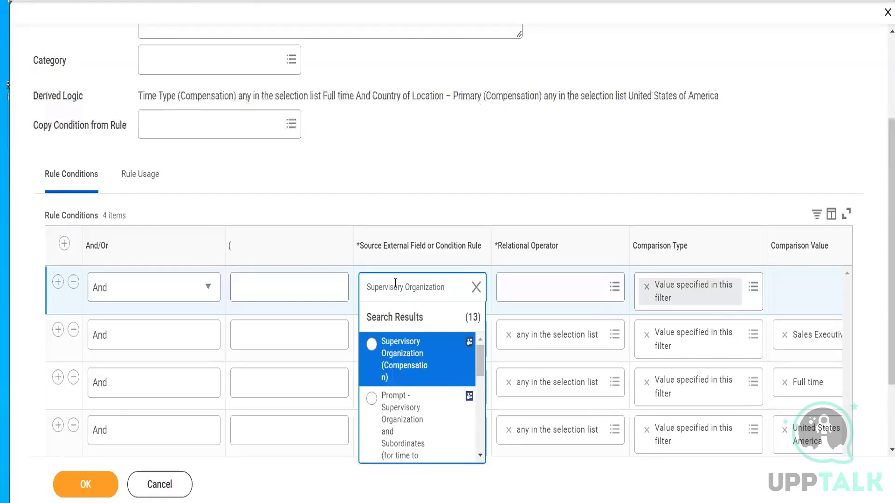
pyautogui.click(412, 375)
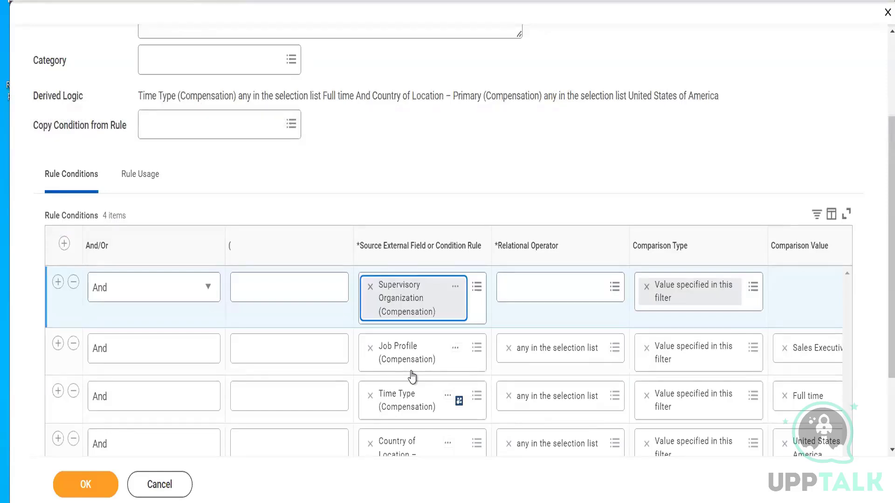
# - Set the Supervisory Organization condition's operator to any in the selection list and its comparison value to the first listed Sales Department
pyautogui.click(558, 285)
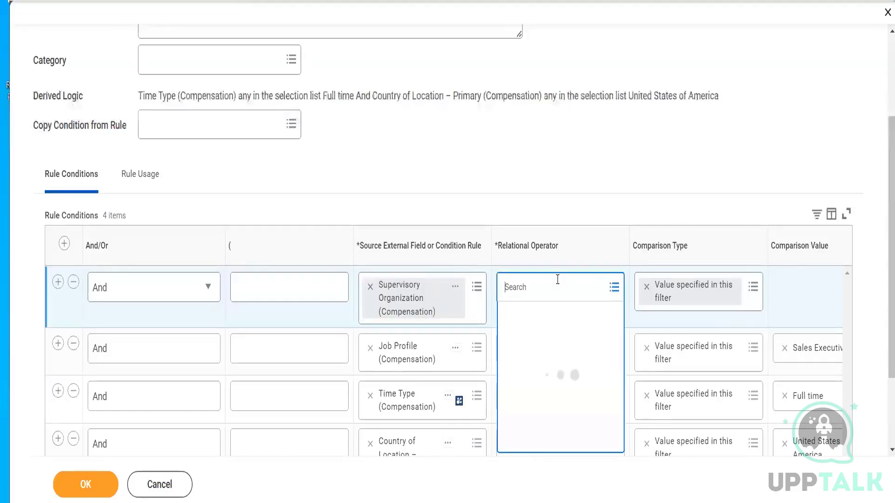
pyautogui.click(552, 314)
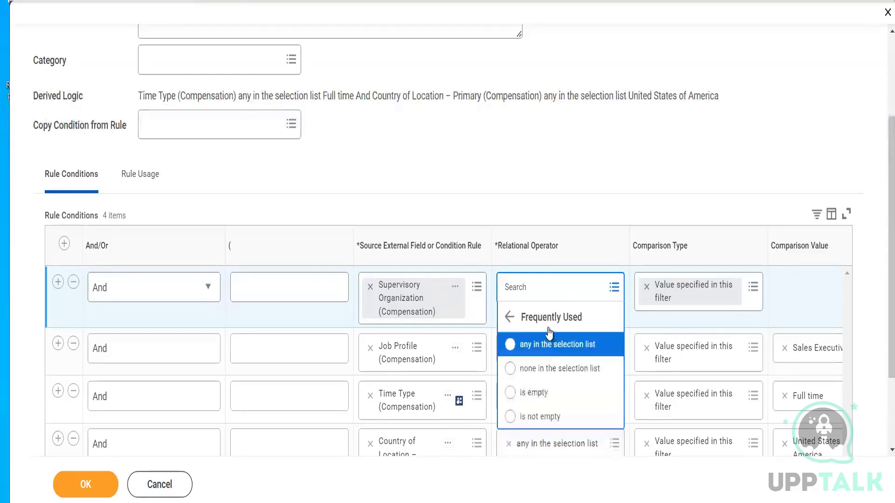
pyautogui.click(548, 348)
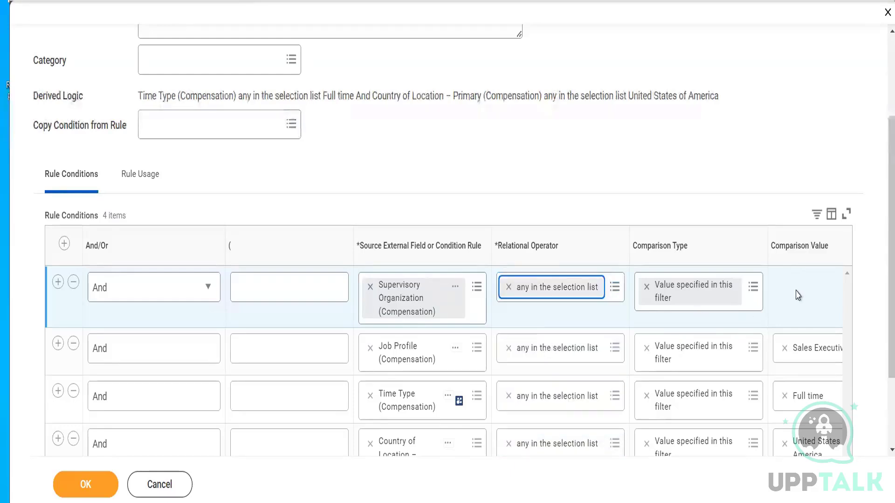
pyautogui.click(797, 289)
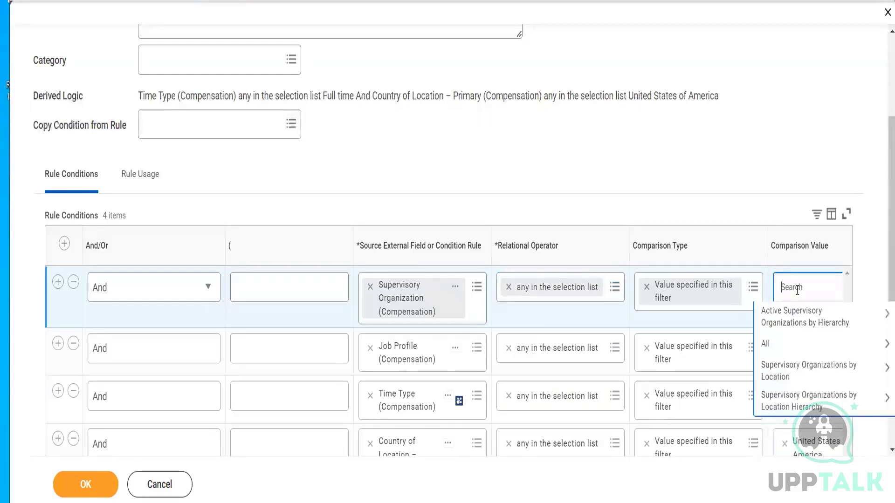
pyautogui.write('Sales')
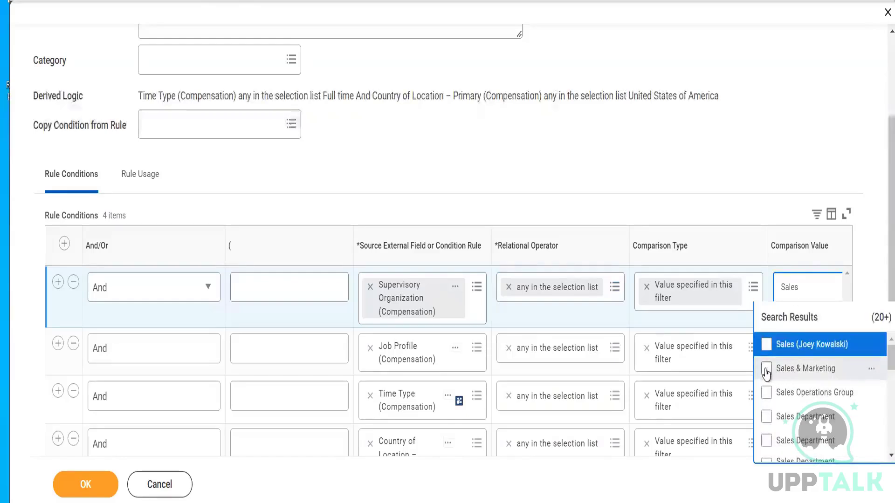
pyautogui.click(766, 417)
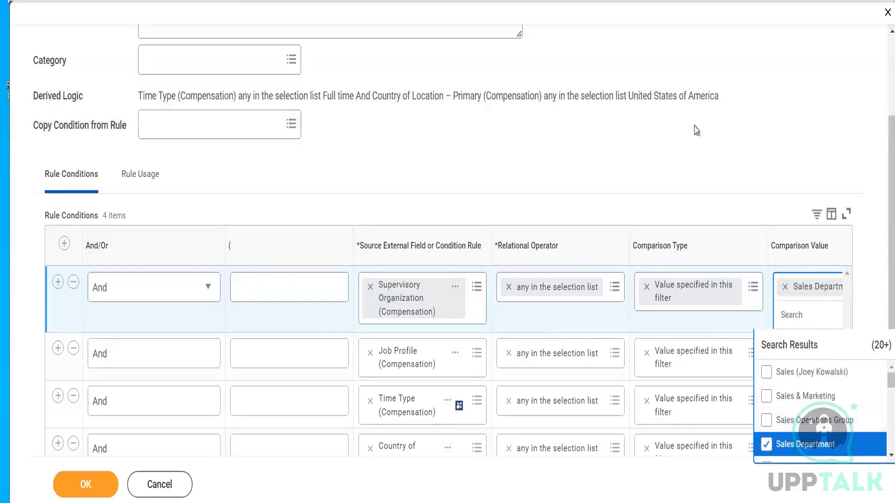
# - Save the eligibility rule with the added conditions and review its derived logic and condition rows
pyautogui.click(685, 155)
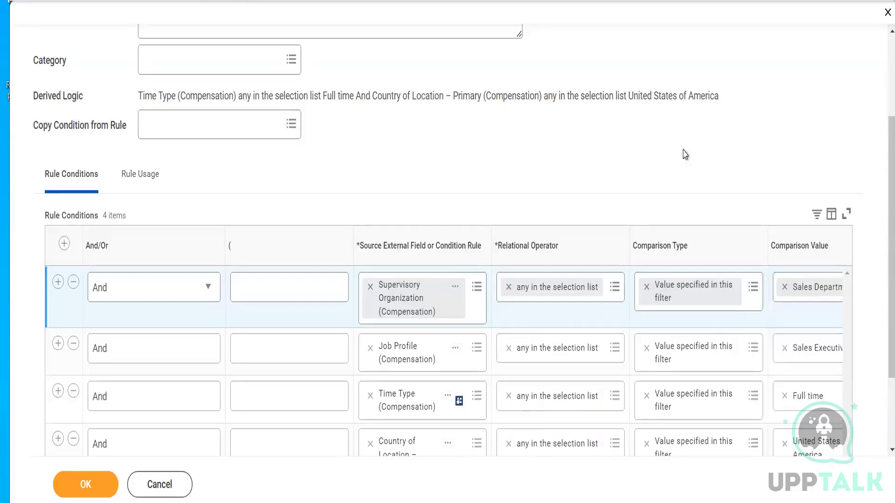
pyautogui.click(87, 488)
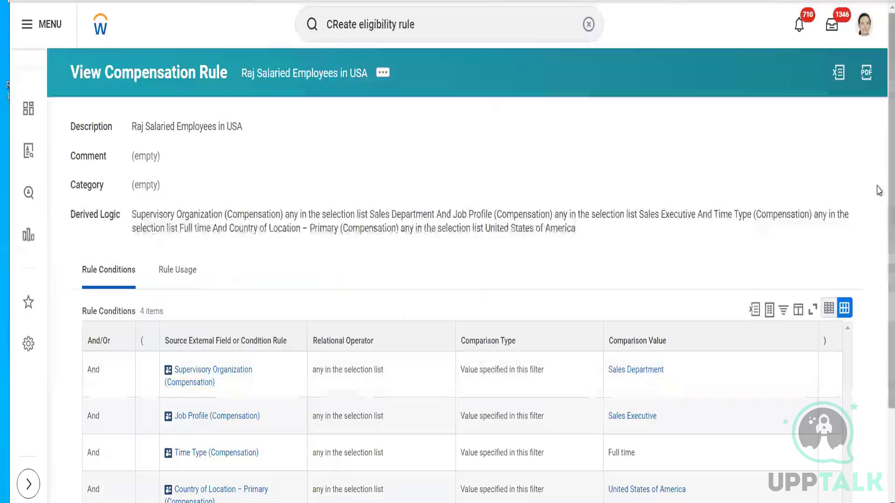
pyautogui.moveTo(889, 190); pyautogui.dragTo(879, 267)
pyautogui.scroll(-2, 878, 266)
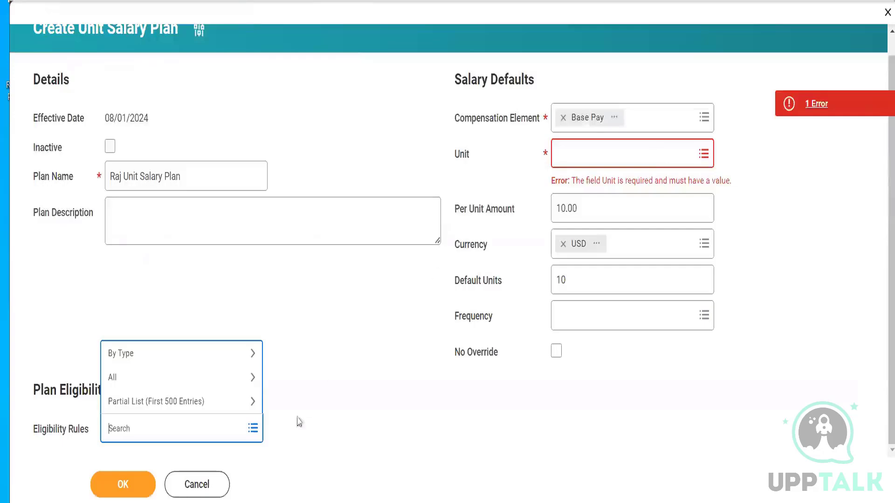
# - Cancel the unfinished unit salary plan and discard its changes
pyautogui.click(205, 483)
pyautogui.click(208, 482)
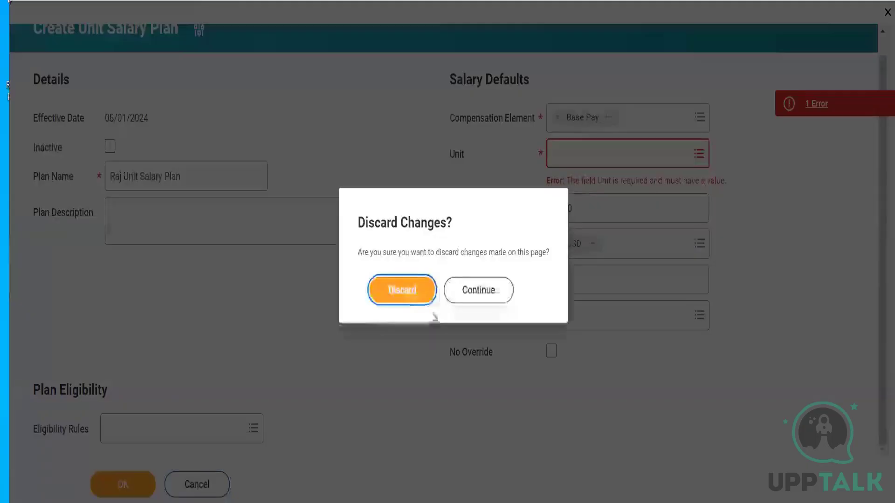
pyautogui.click(413, 301)
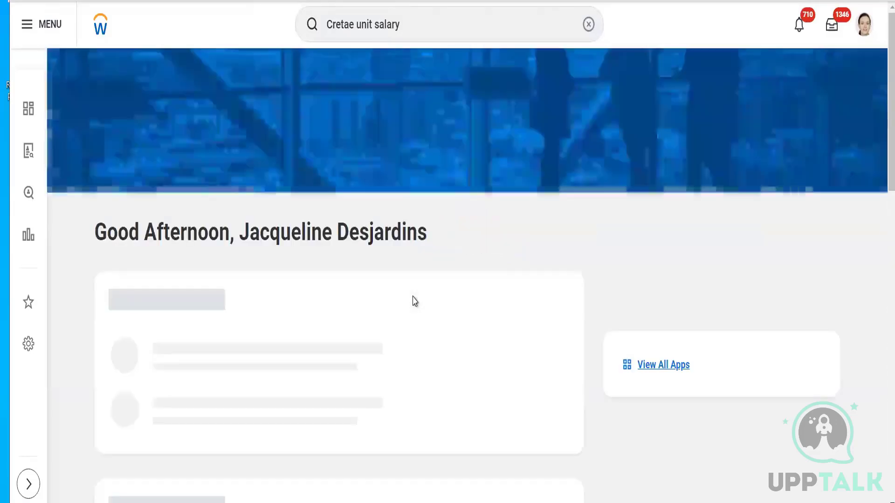
# - Search for the Create Hourly Plan task and open it
pyautogui.click(588, 24)
pyautogui.click(412, 26)
pyautogui.write('Cr')
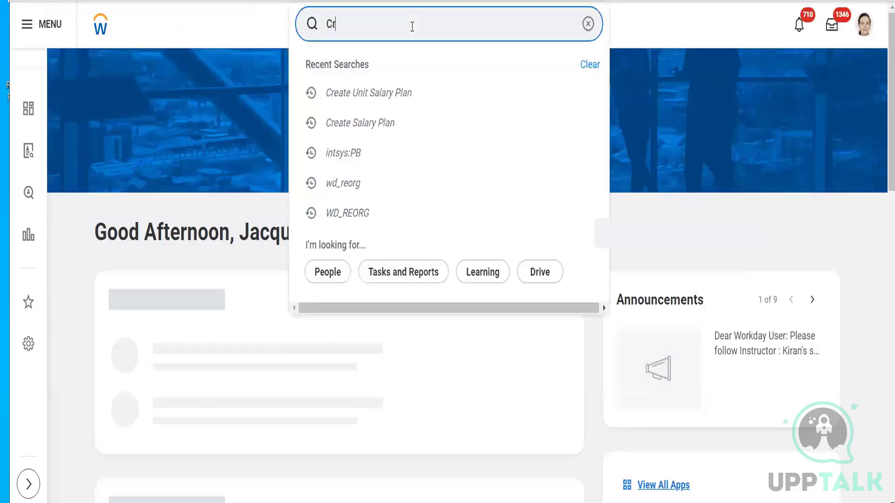
pyautogui.write('eate Hourly Plan')
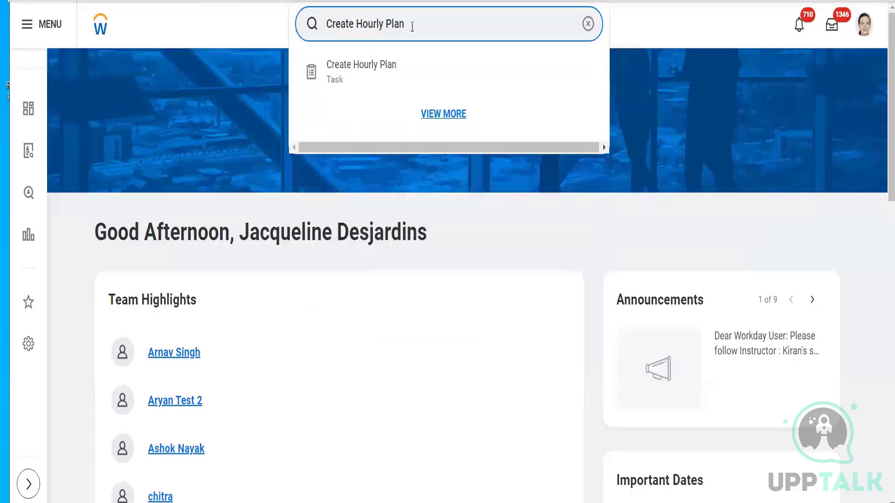
pyautogui.click(383, 66)
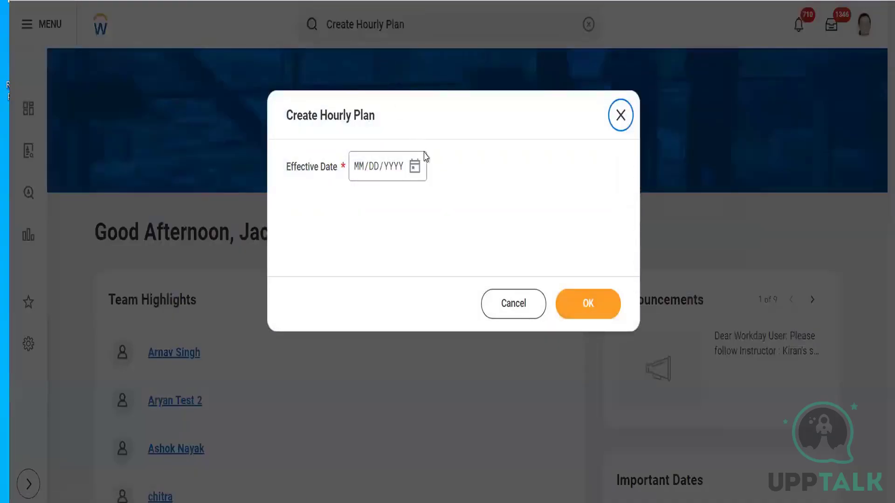
pyautogui.click(414, 166)
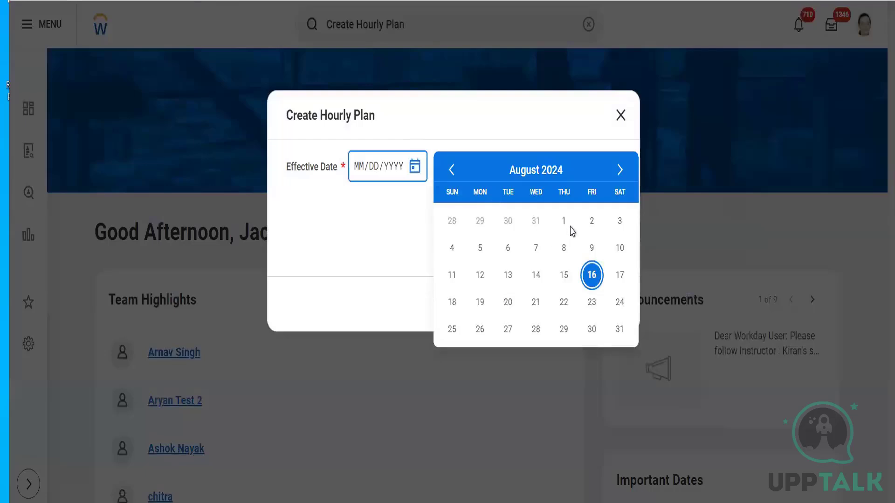
pyautogui.click(562, 221)
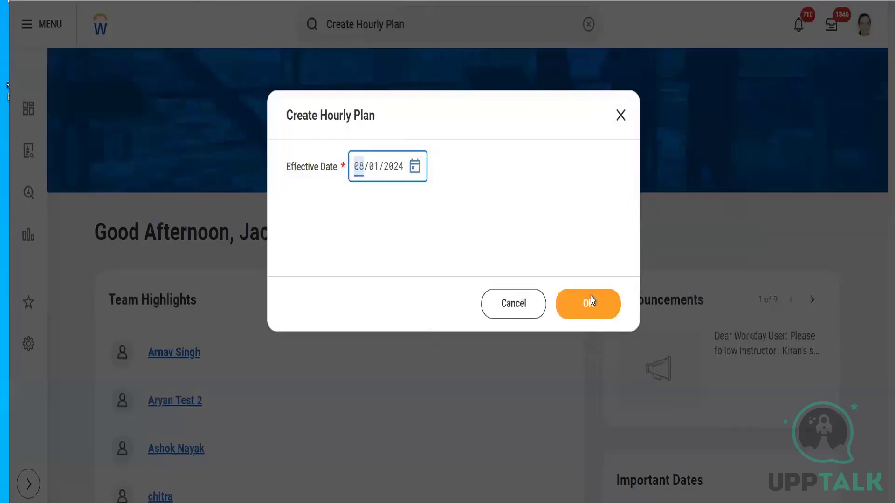
pyautogui.click(592, 309)
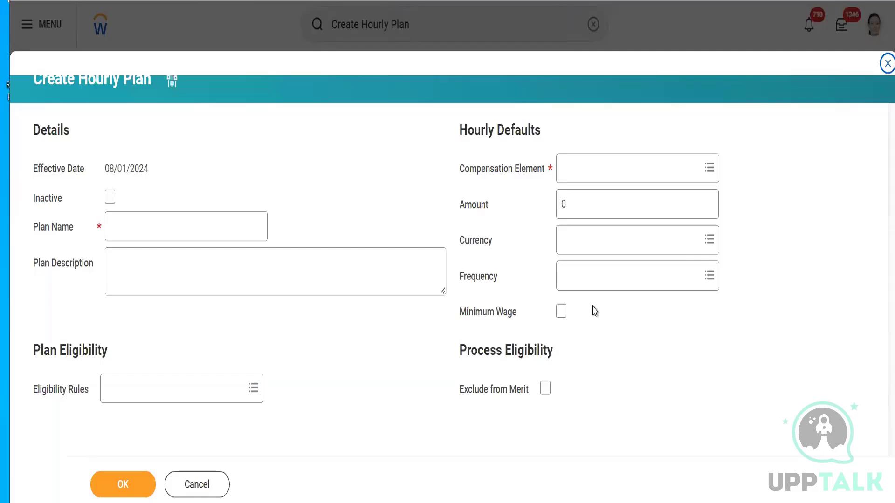
pyautogui.click(183, 226)
pyautogui.write('Raj')
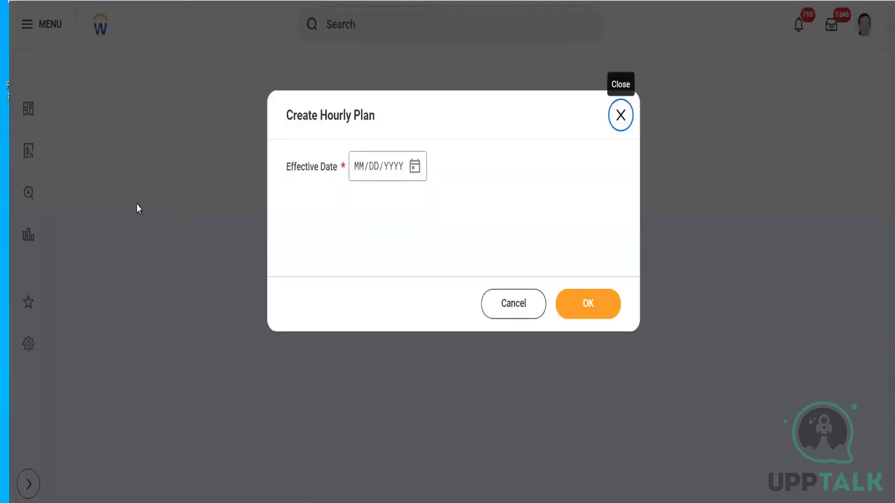
# - Start the hourly plan with an effective date of 08/01/2024
pyautogui.click(415, 173)
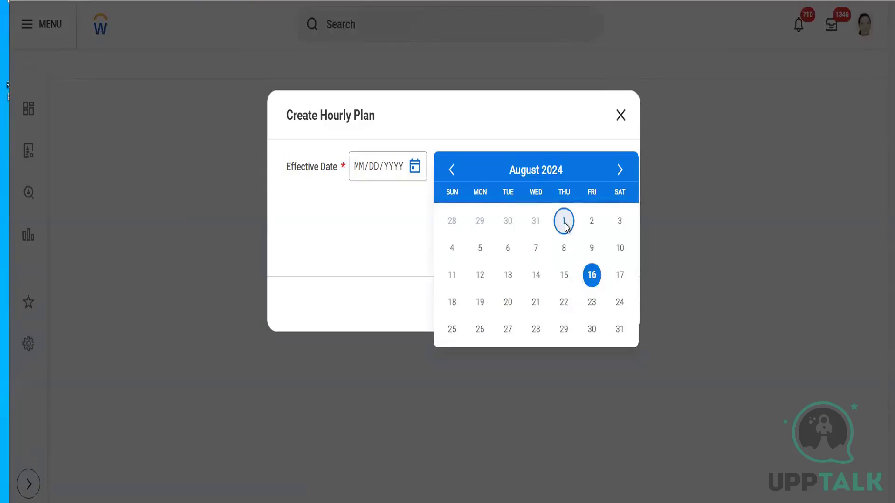
pyautogui.click(564, 222)
pyautogui.click(586, 303)
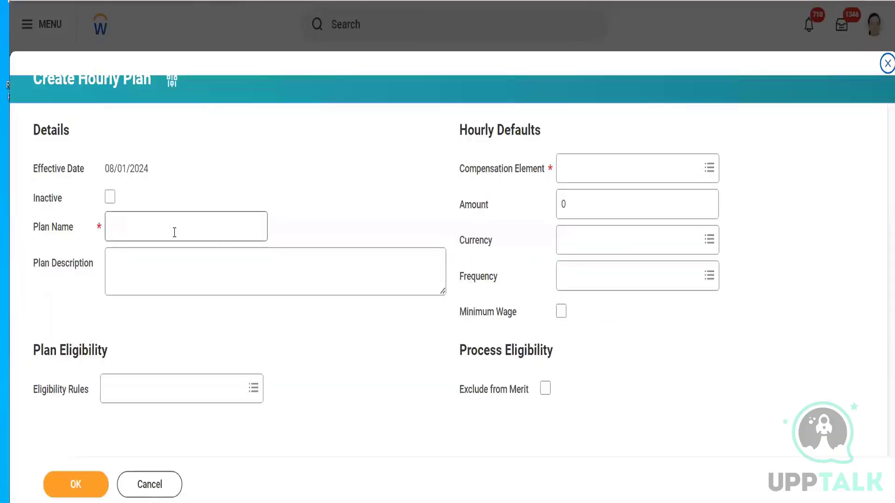
# - Name the hourly plan with the creator's first name followed by Hourly
pyautogui.click(174, 232)
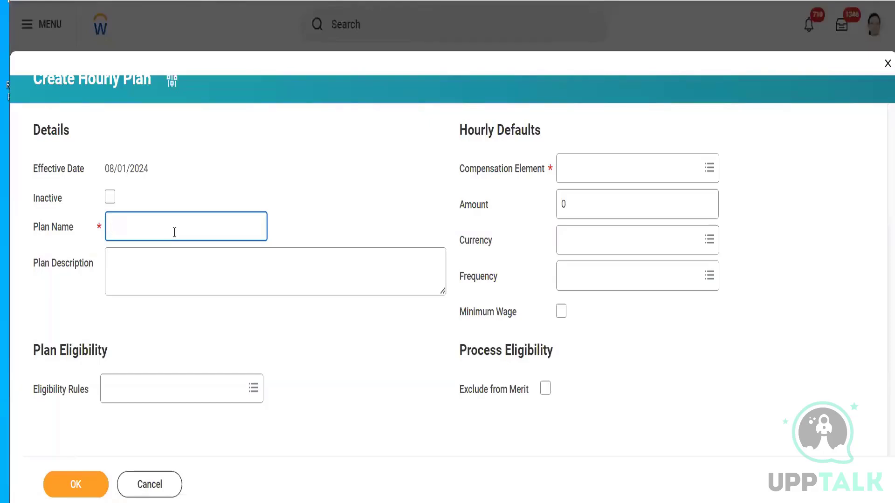
pyautogui.write('Raj Hourly')
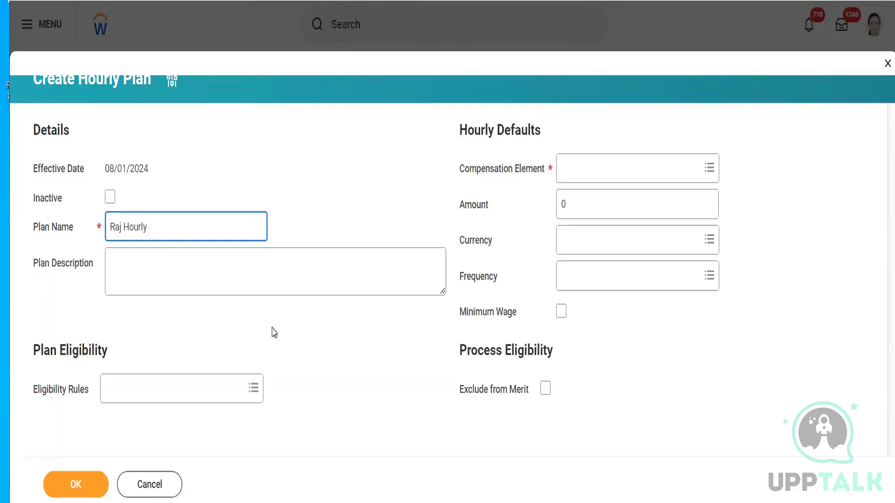
pyautogui.click(595, 173)
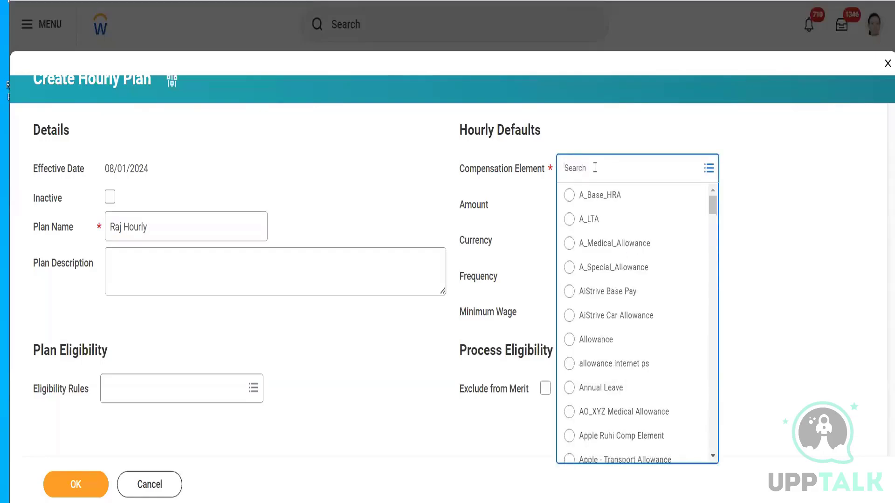
pyautogui.click(545, 115)
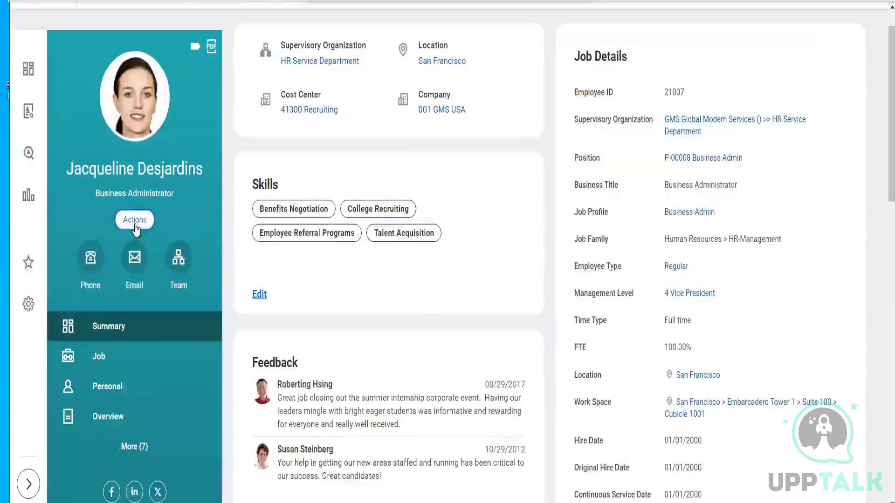
# - Examine the worker profile's job details, related actions, job section and team
pyautogui.click(808, 307)
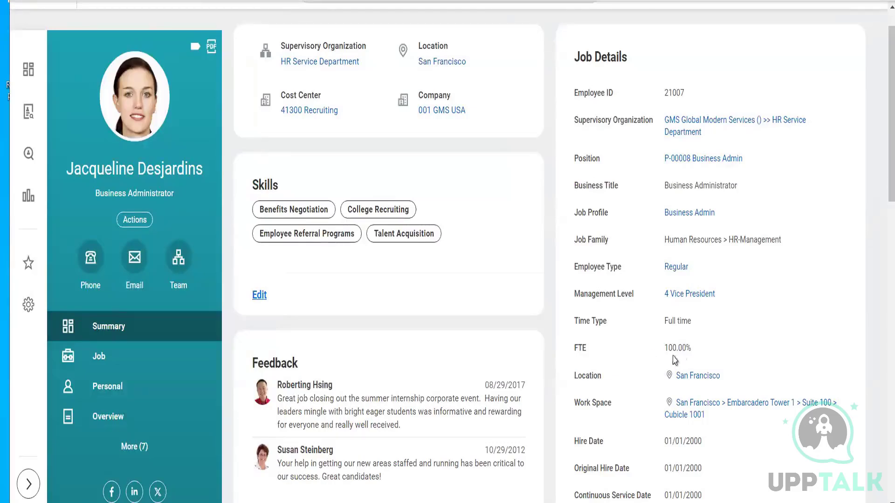
pyautogui.click(135, 222)
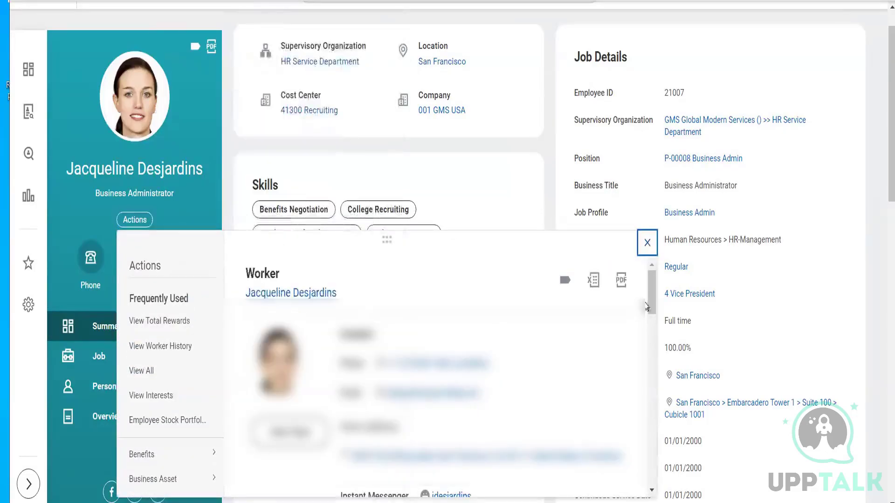
pyautogui.scroll(-5, 650, 330)
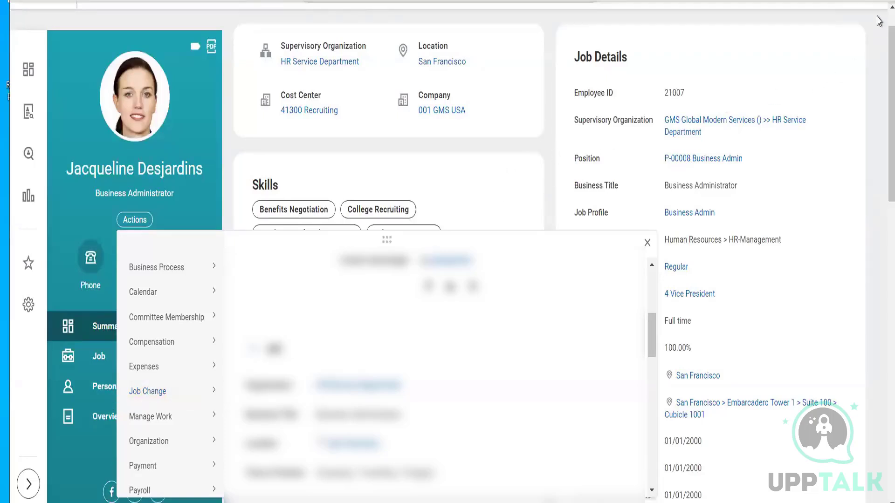
pyautogui.scroll(1, 879, 21)
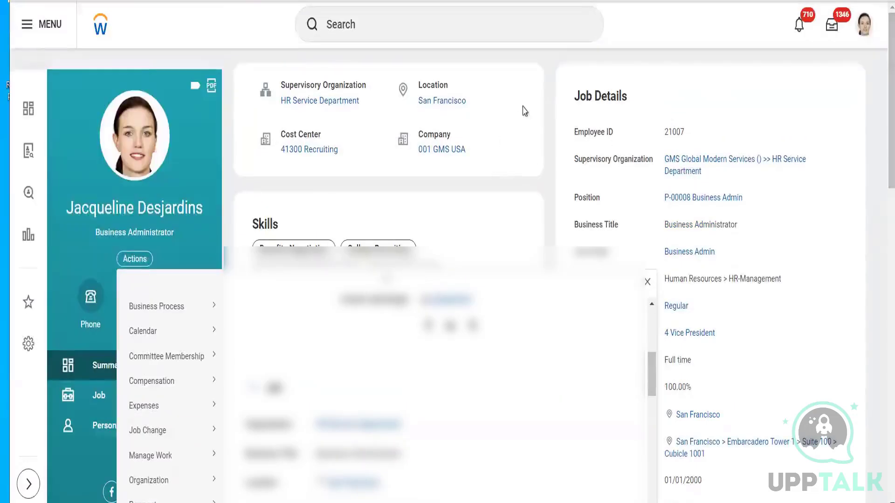
pyautogui.click(537, 74)
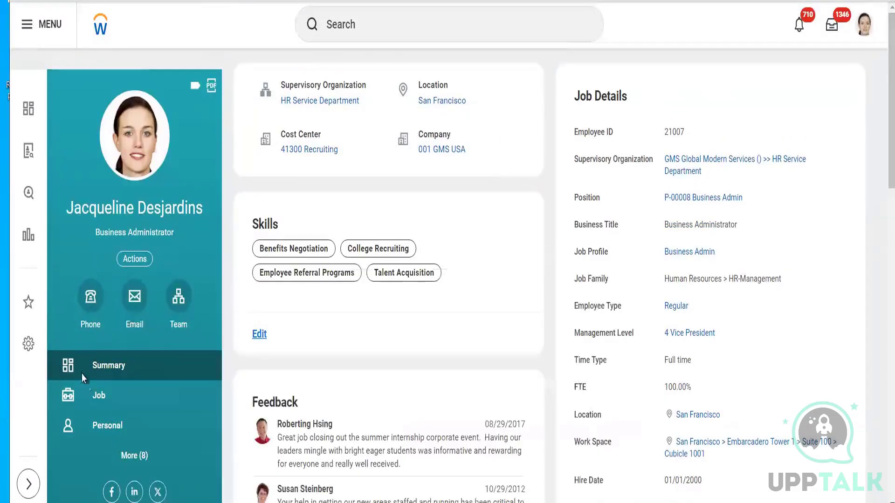
pyautogui.click(102, 397)
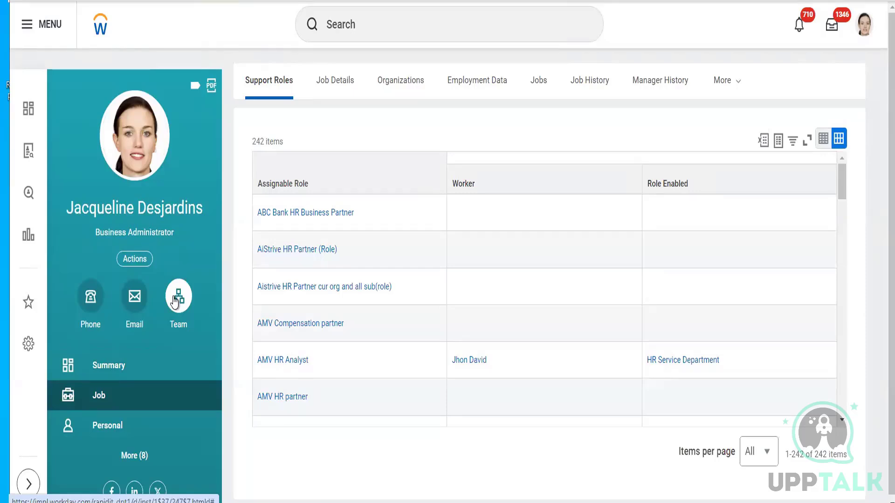
pyautogui.click(175, 301)
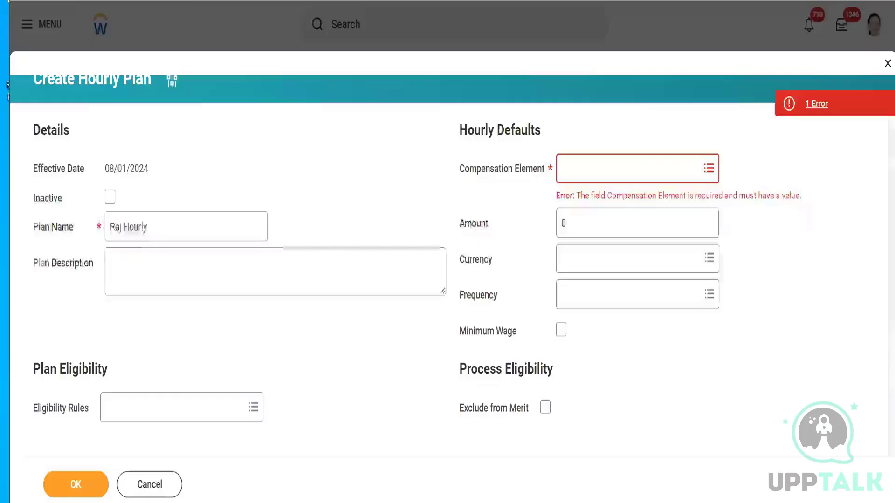
# - Set the hourly plan's compensation element to Base Pay
pyautogui.click(617, 176)
pyautogui.write('B')
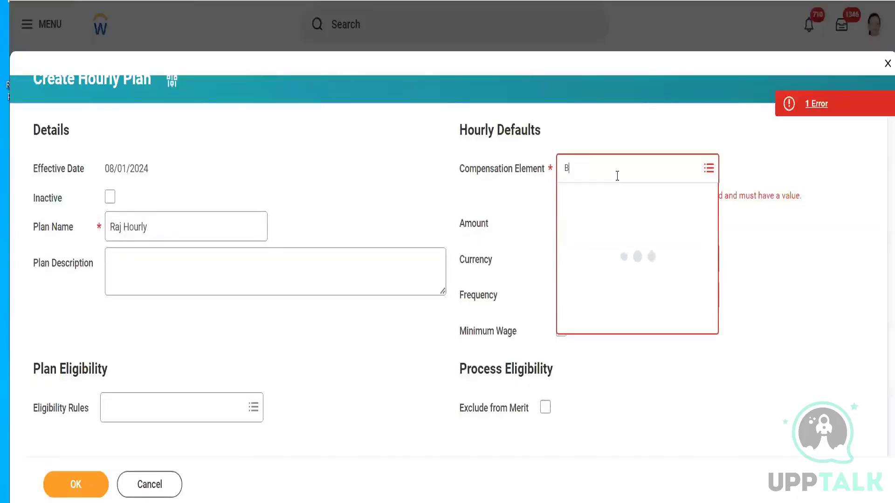
pyautogui.write('ase Pay')
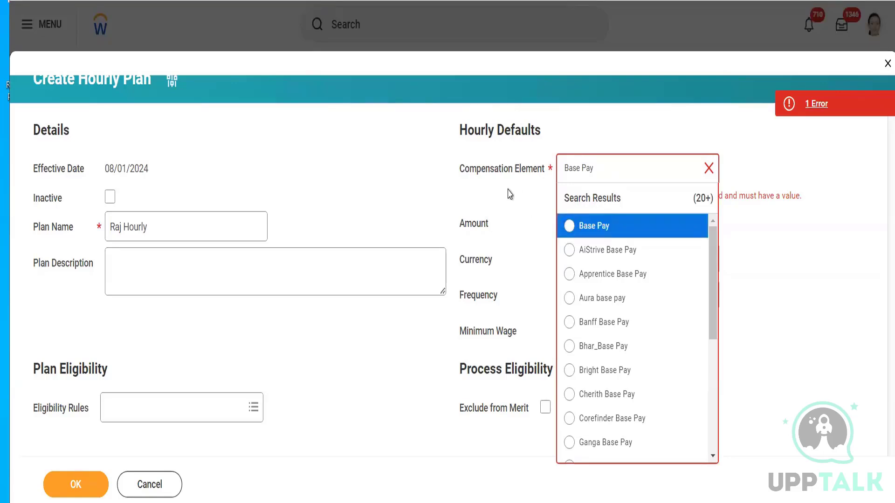
pyautogui.click(603, 234)
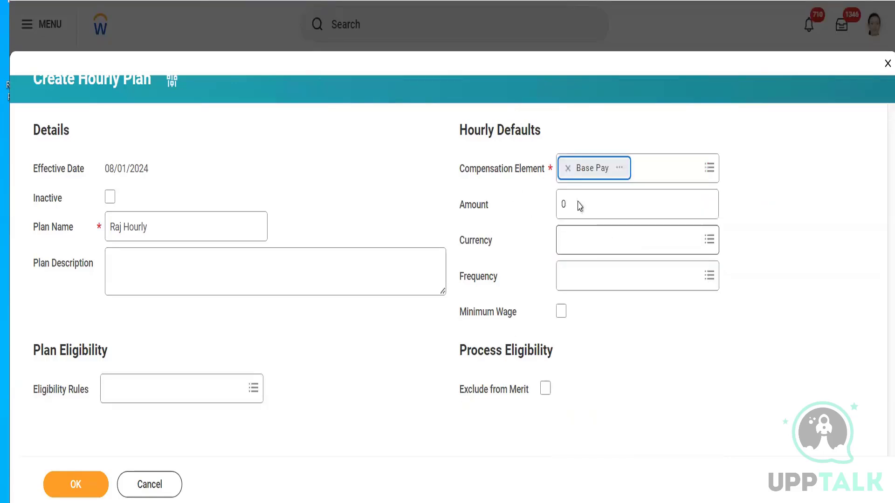
# - Set the hourly plan's currency to USD and its frequency to Hourly
pyautogui.click(577, 243)
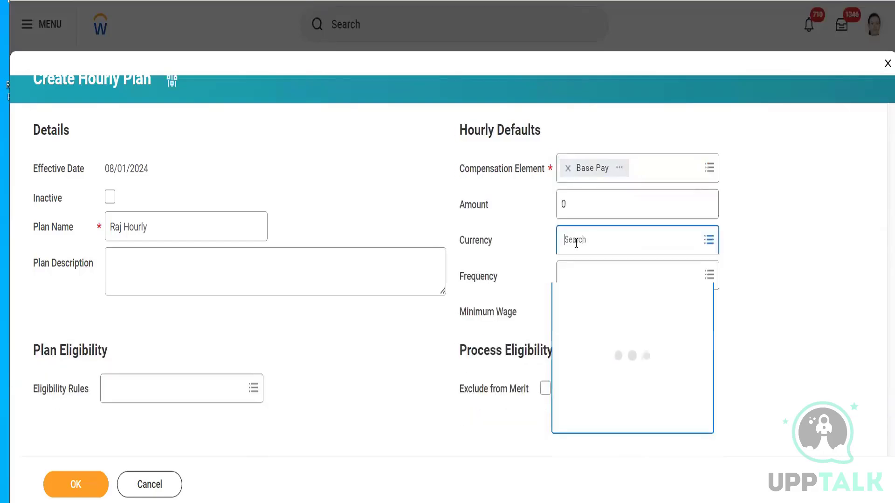
pyautogui.write('USD')
pyautogui.press('Return')
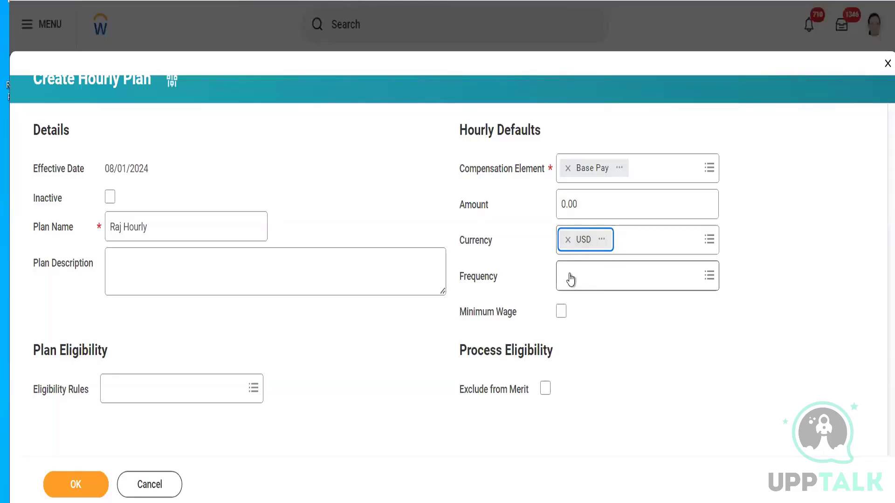
pyautogui.click(598, 283)
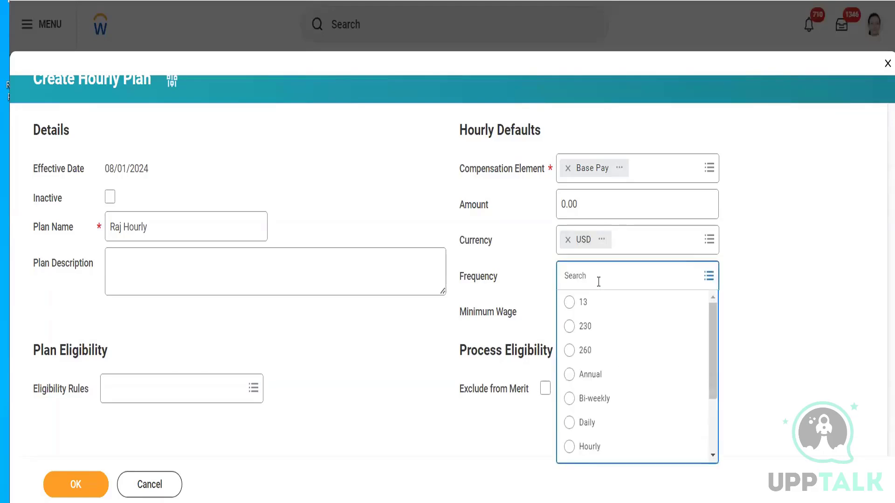
pyautogui.click(597, 450)
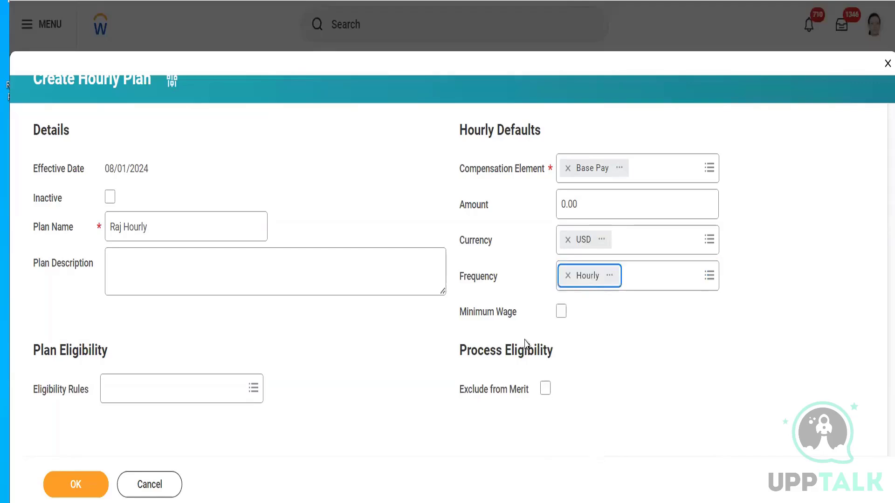
# - Try the Minimum Wage option, clear it again, and submit the hourly plan
pyautogui.click(561, 312)
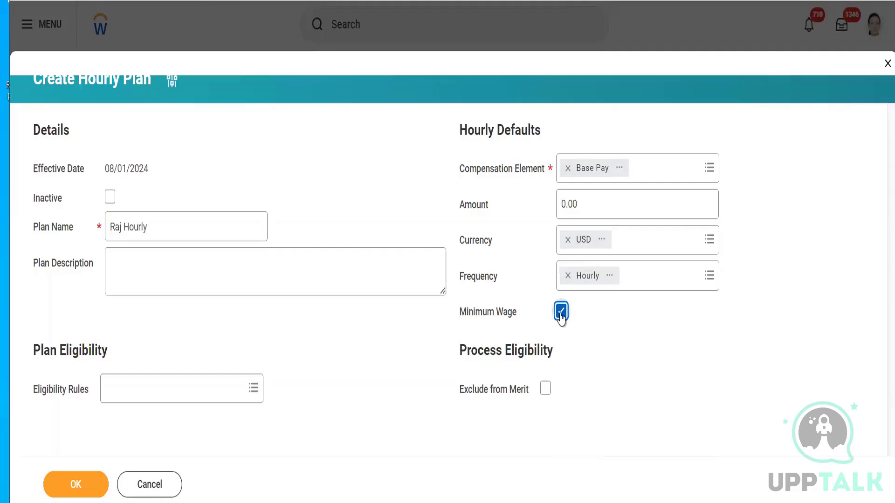
pyautogui.click(561, 312)
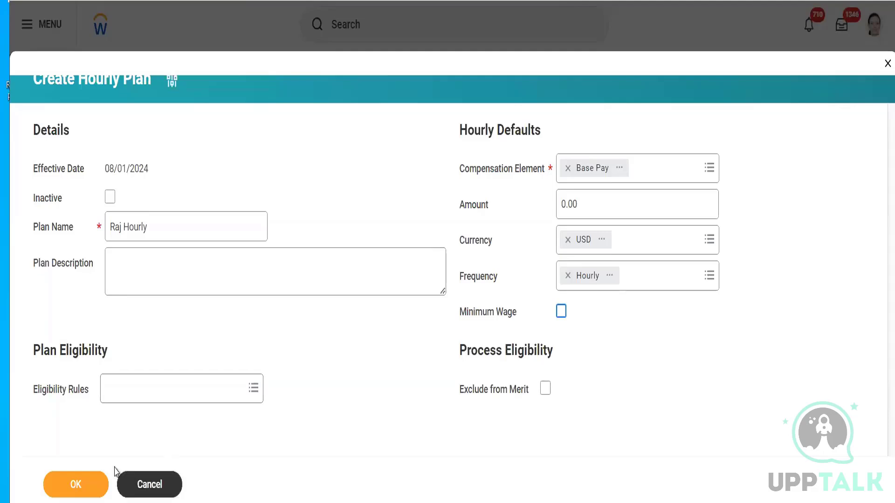
pyautogui.click(65, 484)
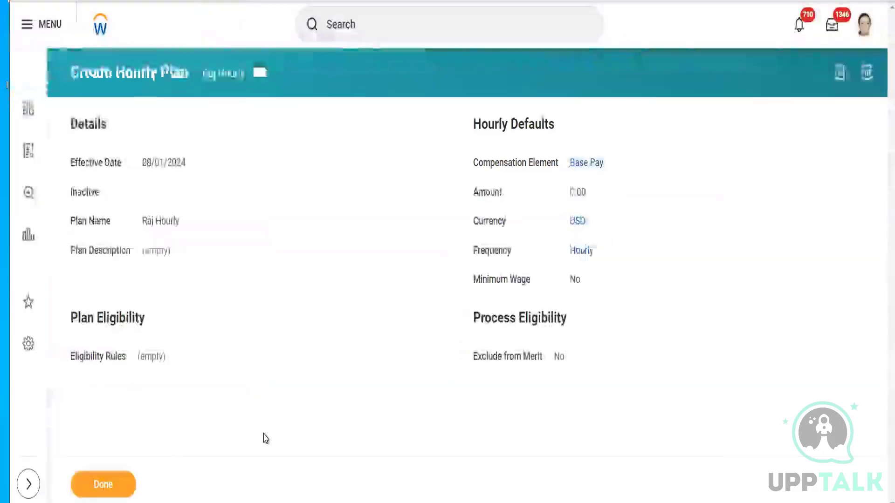
# - Close the finished hourly plan and find and open the Create Allowance Plan task
pyautogui.click(102, 483)
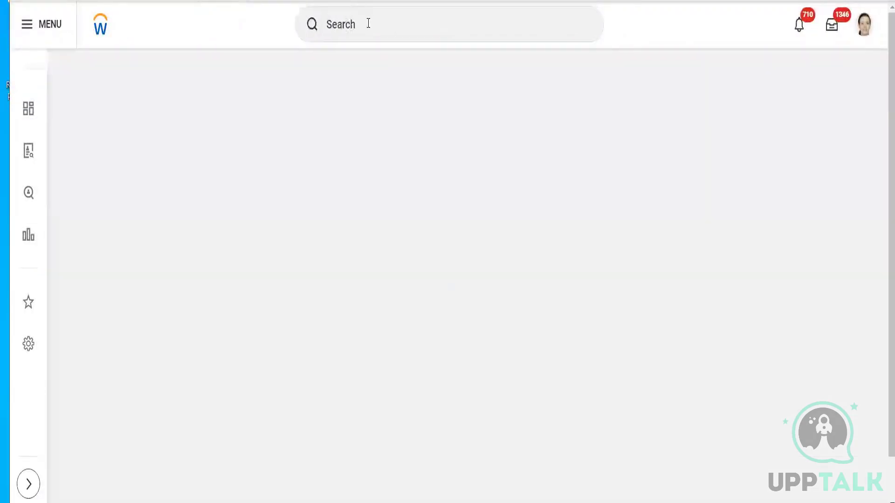
pyautogui.click(367, 22)
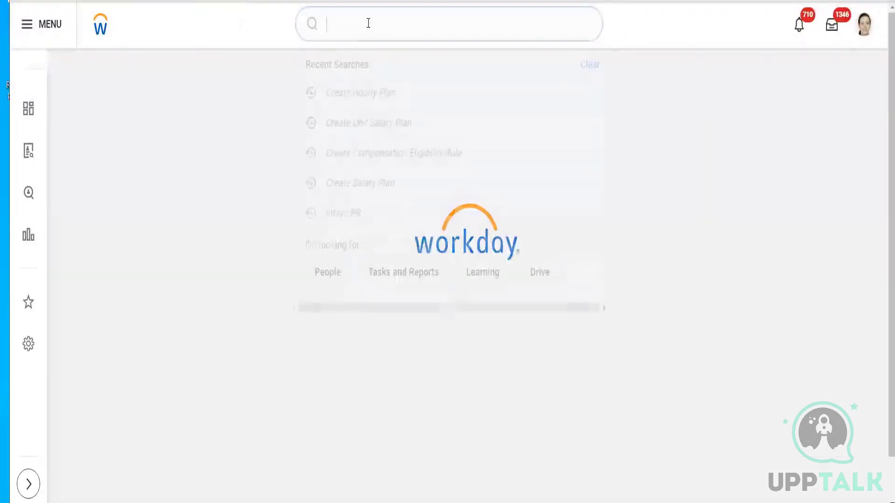
pyautogui.write('All')
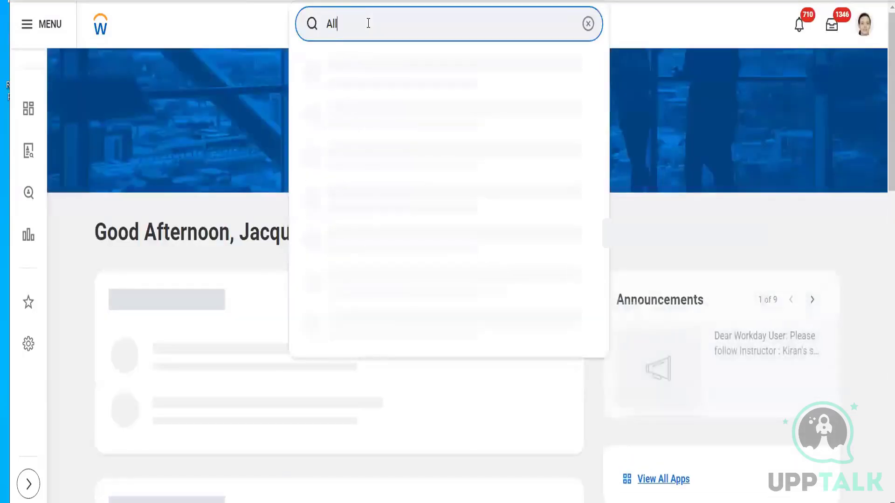
pyautogui.write('owance plan')
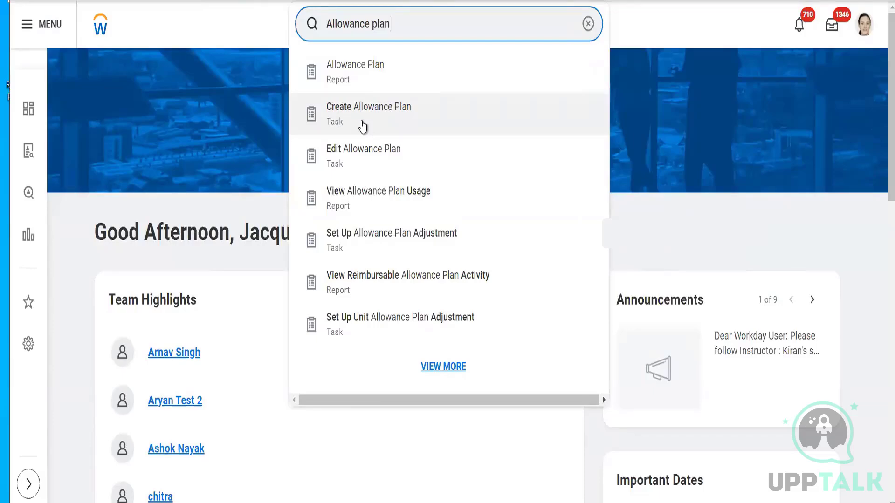
pyautogui.click(362, 122)
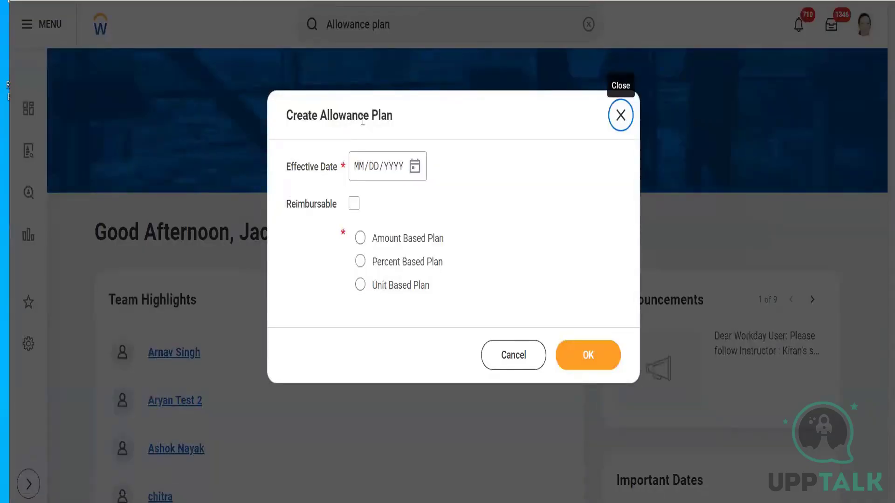
# - Set the allowance plan's effective date to 08/01/2024, choose Amount Based Plan with Reimbursable unchecked, and continue to the plan details
pyautogui.click(415, 171)
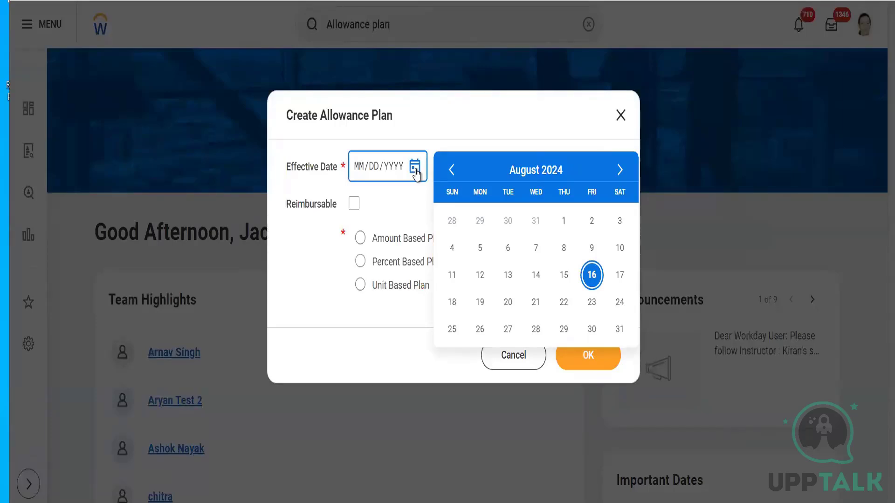
pyautogui.click(563, 221)
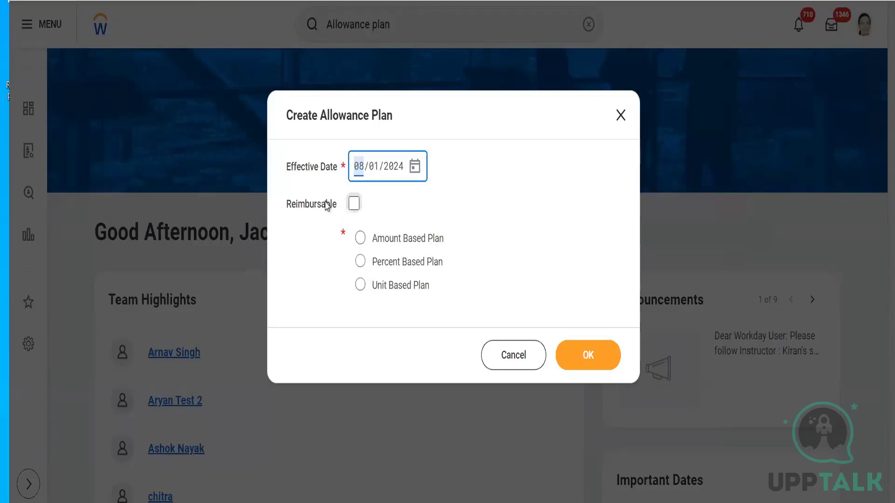
pyautogui.moveTo(324, 203)
pyautogui.click(354, 205)
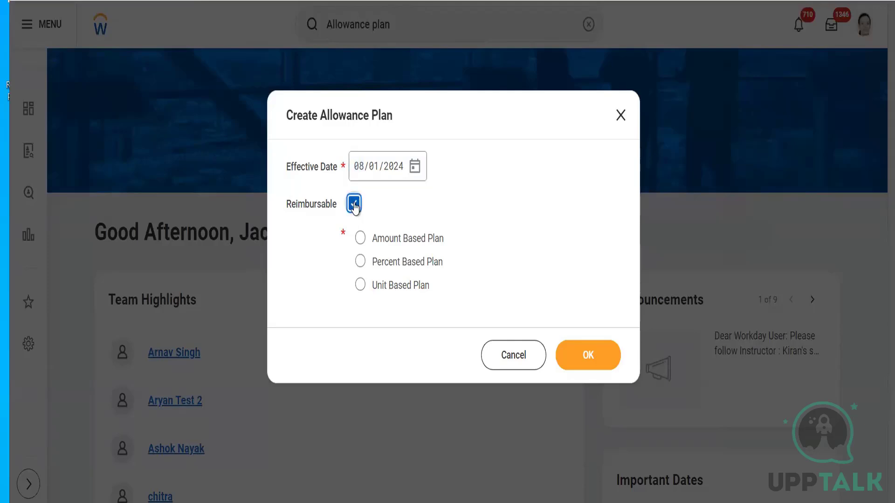
pyautogui.click(354, 205)
pyautogui.click(390, 238)
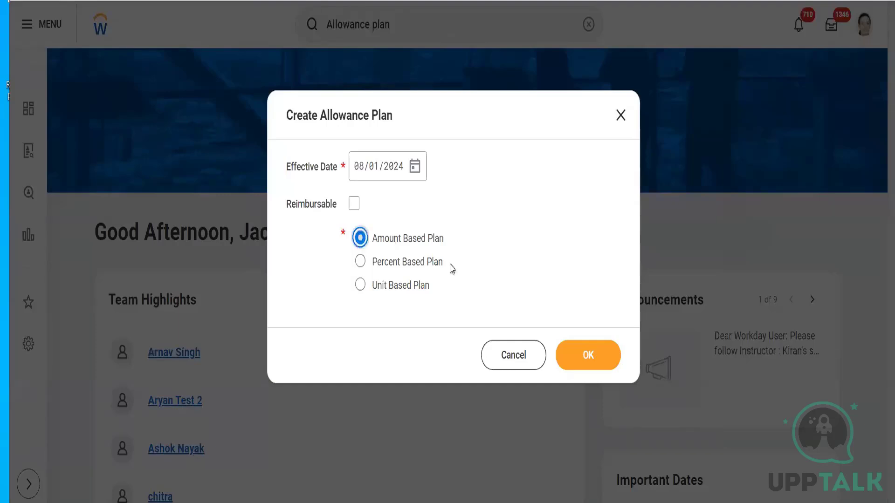
pyautogui.click(607, 364)
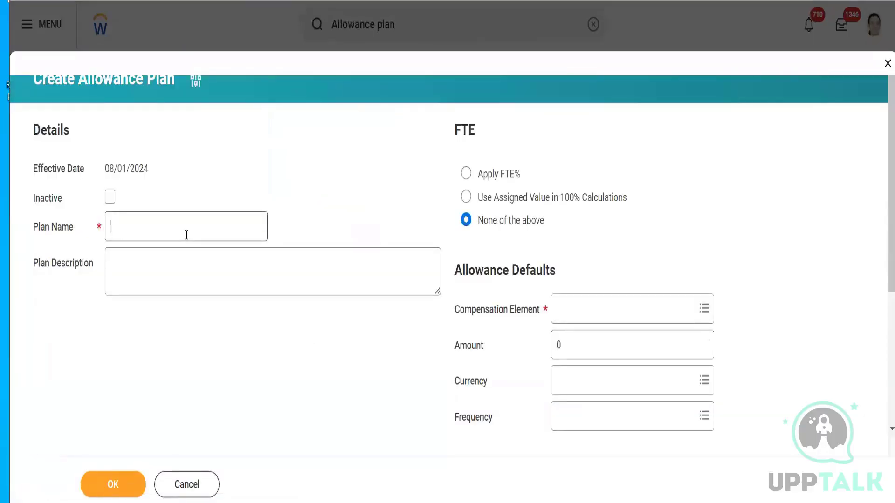
# - Enter the plan name as the owner's first name followed by "Car Allowance"
pyautogui.click(186, 234)
pyautogui.write('Car')
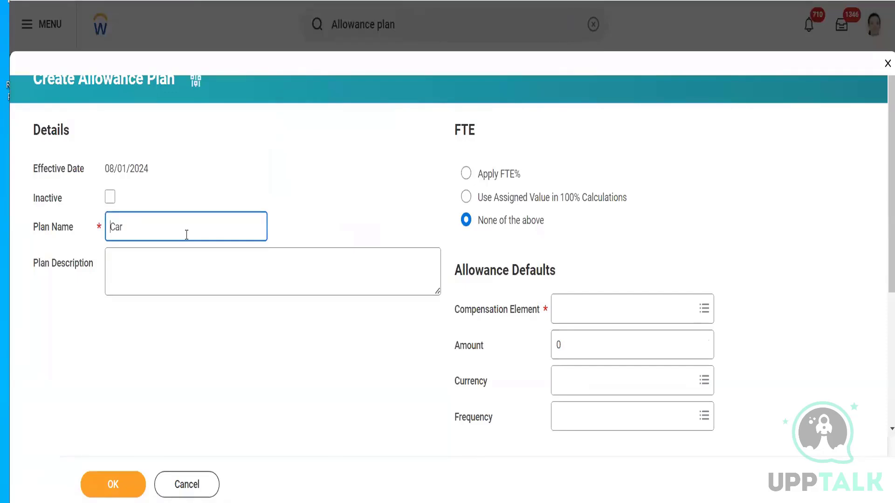
pyautogui.write('Raj')
pyautogui.press('End')
pyautogui.write('Allowance')
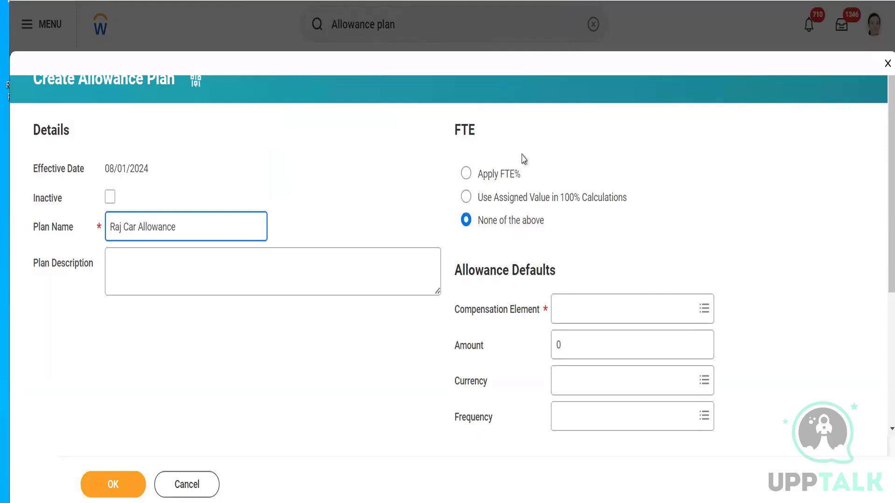
# - Set the allowance plan's compensation element to Car Allowance
pyautogui.click(587, 311)
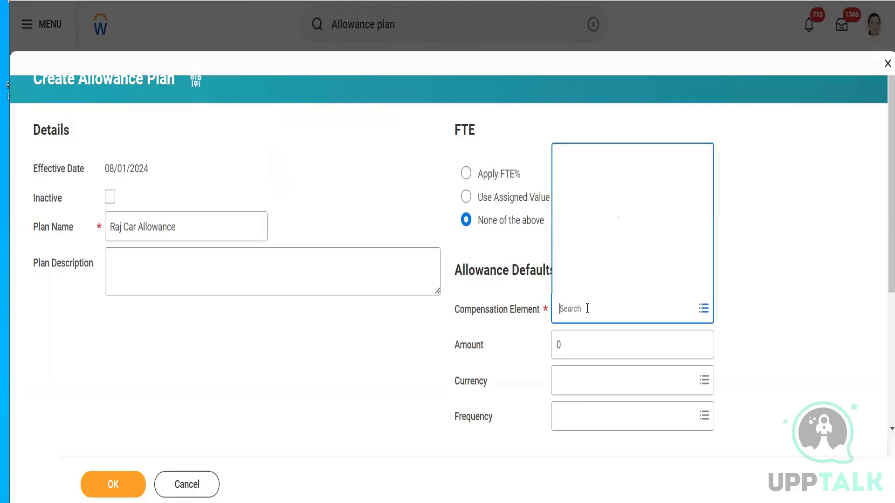
pyautogui.write('Car Allo')
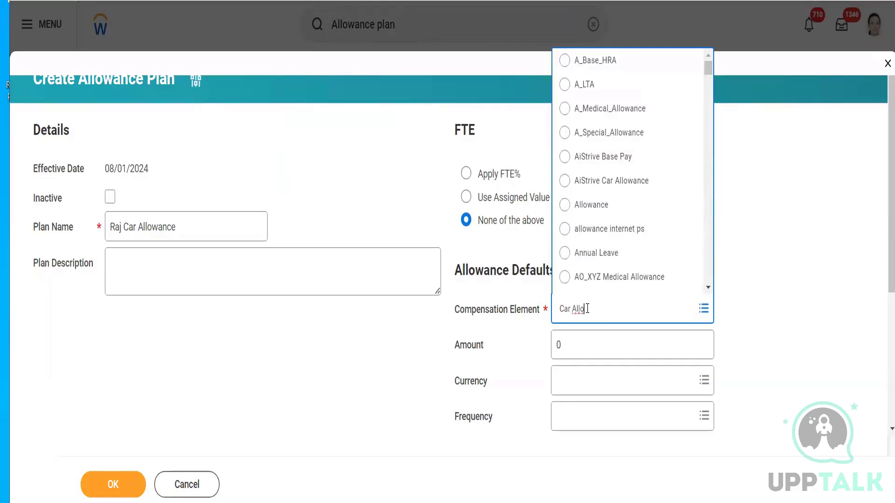
pyautogui.press('Return')
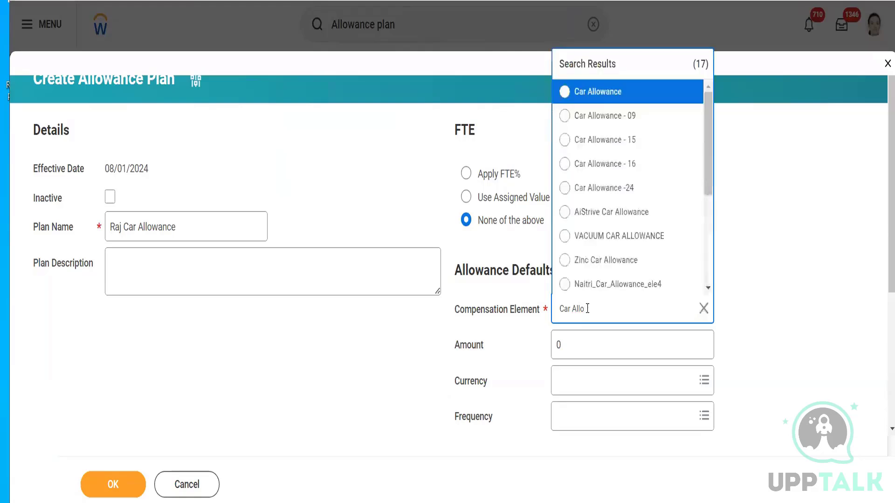
pyautogui.click(602, 92)
# - Set the allowance plan's default amount to 200 and its currency to USD
pyautogui.click(572, 351)
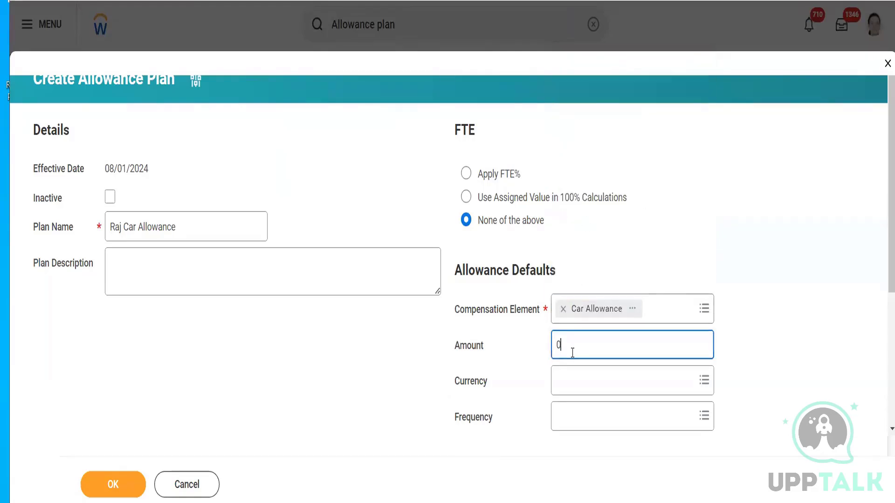
pyautogui.press('BackSpace')
pyautogui.write('200')
pyautogui.click(569, 381)
pyautogui.write('US')
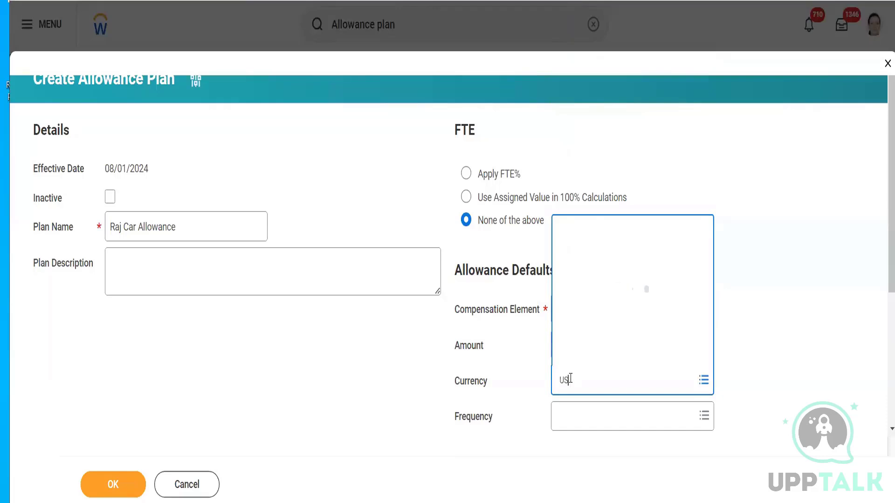
pyautogui.write('D')
pyautogui.press('Return')
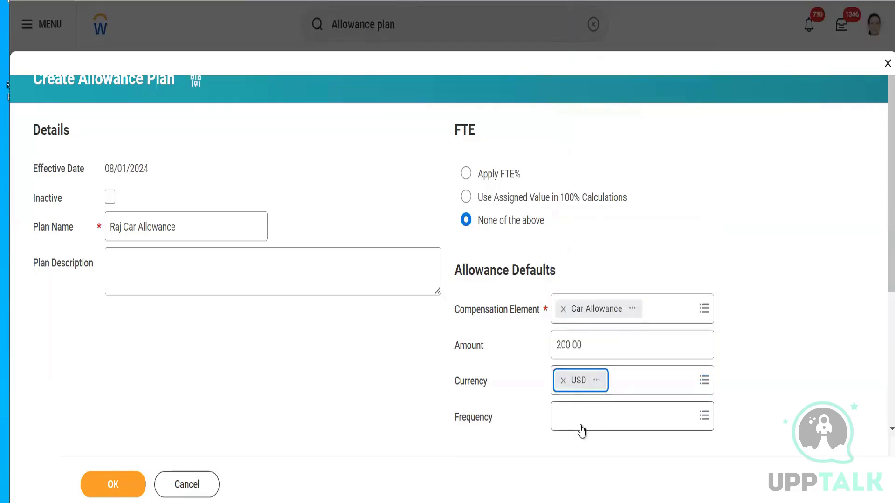
# - Set the allowance plan's frequency to Monthly and add a row to the Allowance Plan Profiles
pyautogui.click(580, 426)
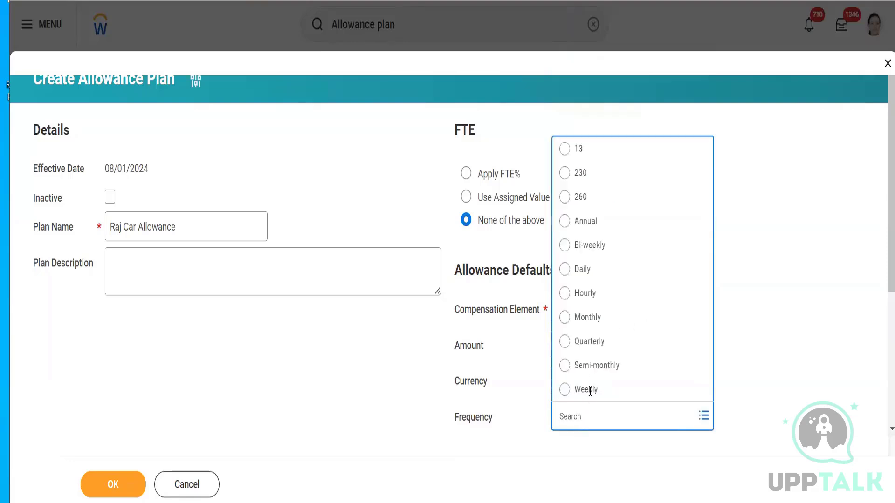
pyautogui.click(590, 321)
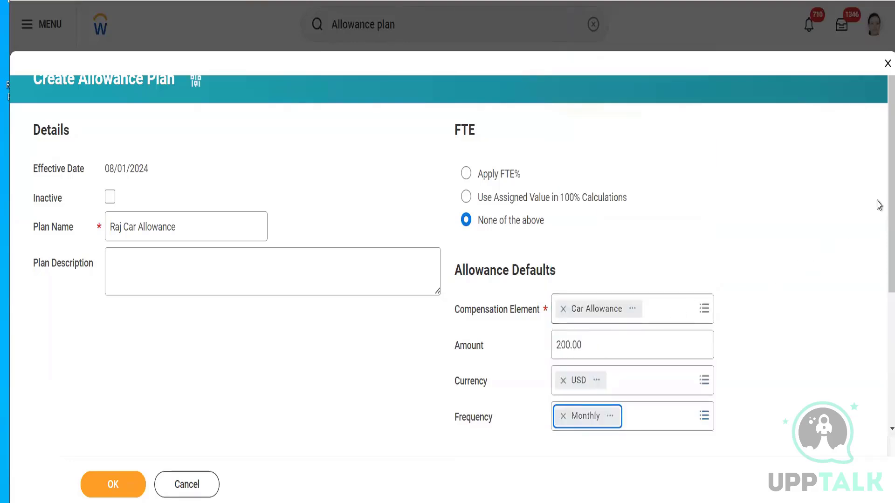
pyautogui.scroll(-4, 877, 275)
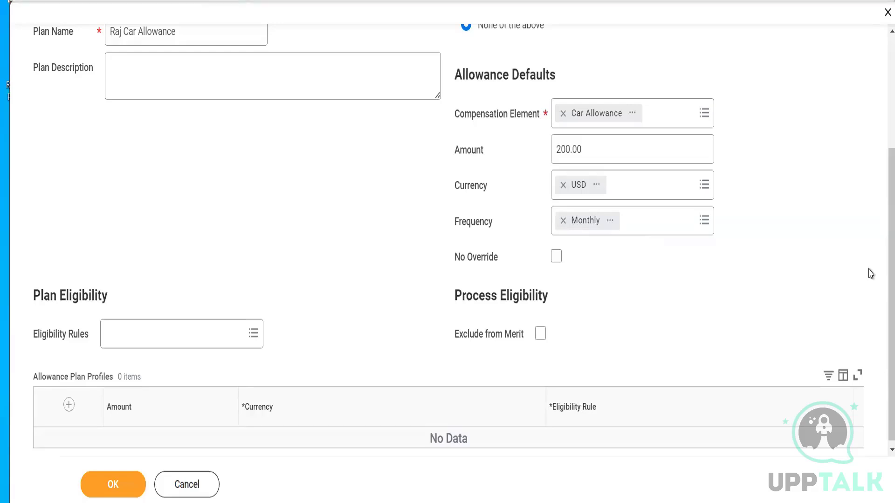
pyautogui.scroll(-1, 879, 263)
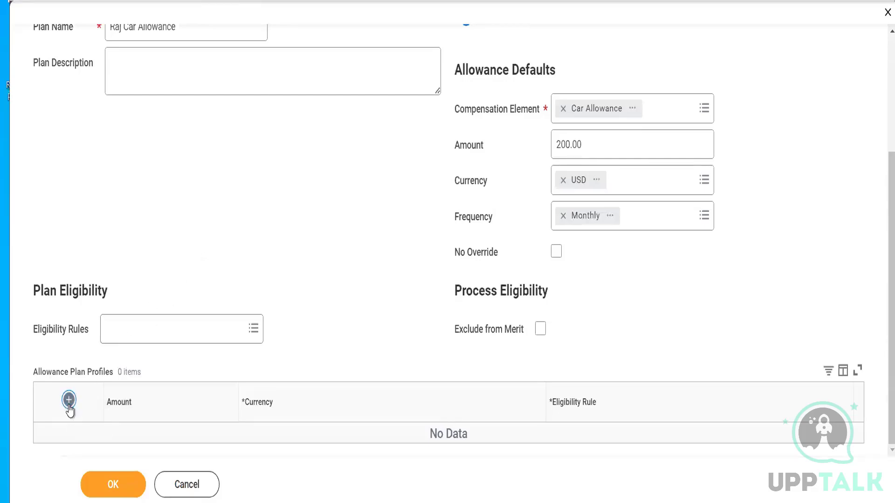
pyautogui.moveTo(877, 322); pyautogui.dragTo(877, 366)
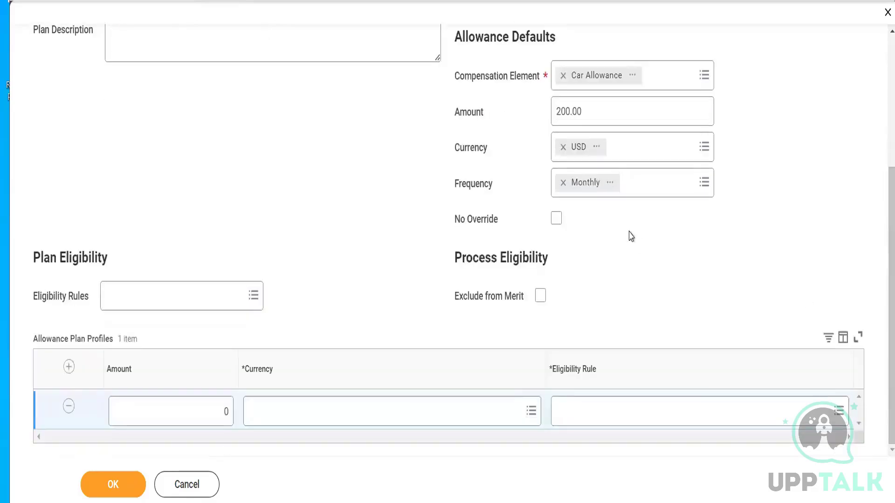
# - Clear the default amount and the default currency in the Allowance Defaults
pyautogui.click(590, 113)
pyautogui.press('BackSpace')
pyautogui.press('BackSpace')
pyautogui.press('BackSpace')
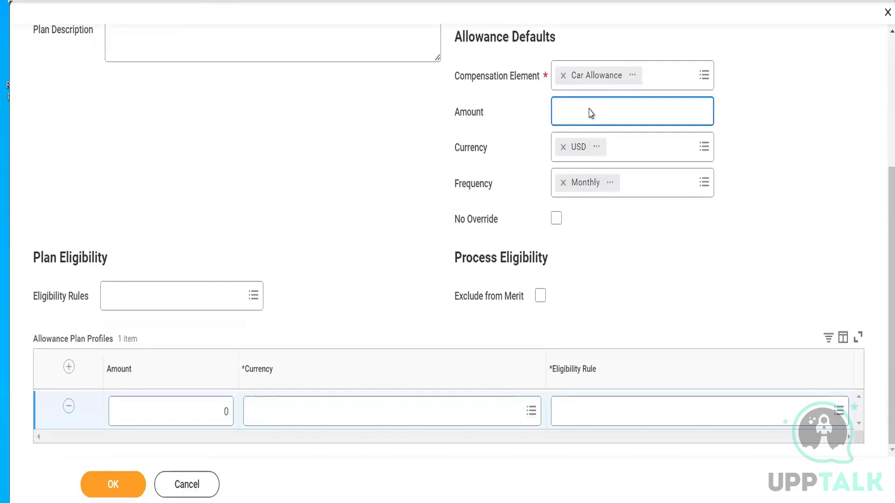
pyautogui.click(563, 147)
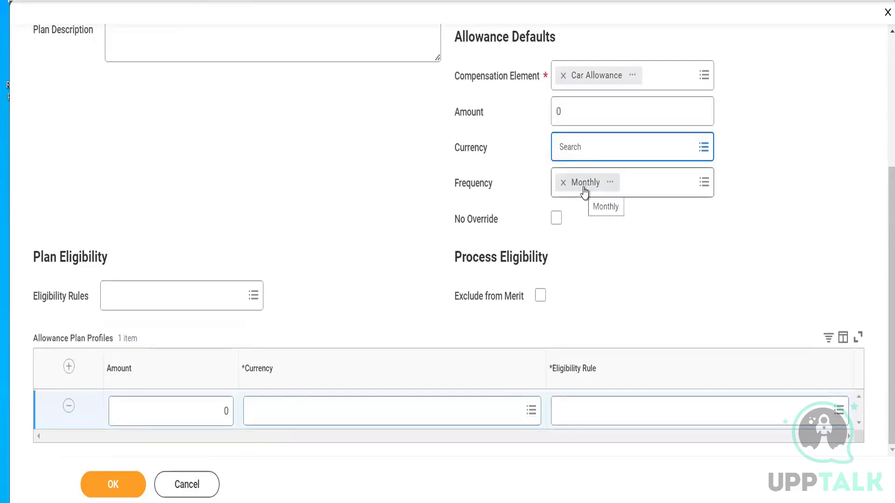
# - Set the first allowance plan profile's amount to 200 and its currency to USD
pyautogui.click(198, 408)
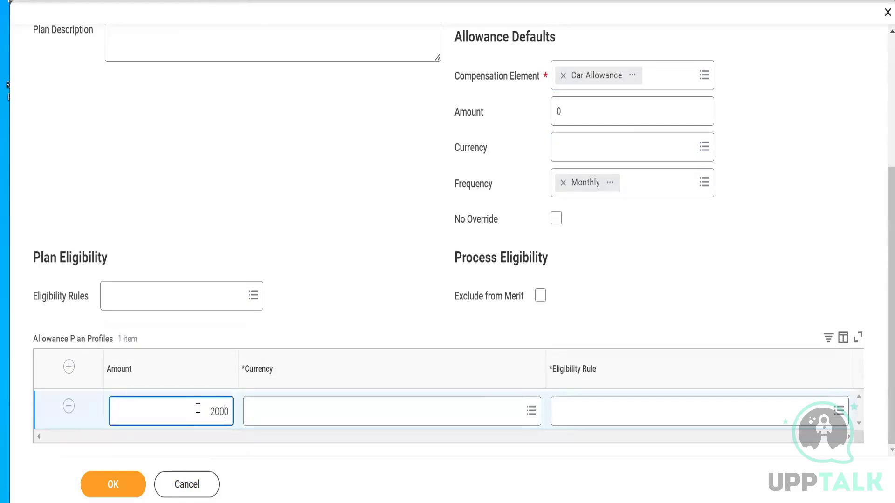
pyautogui.click(307, 414)
pyautogui.write('USD')
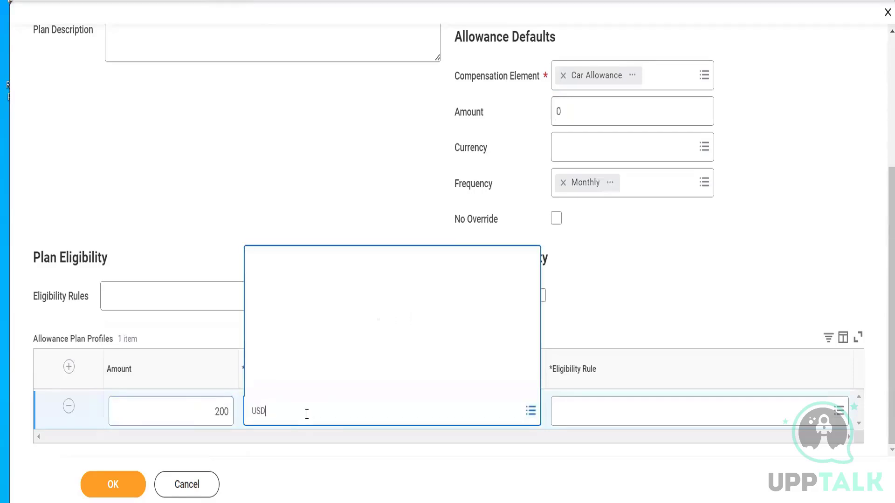
pyautogui.press('Return')
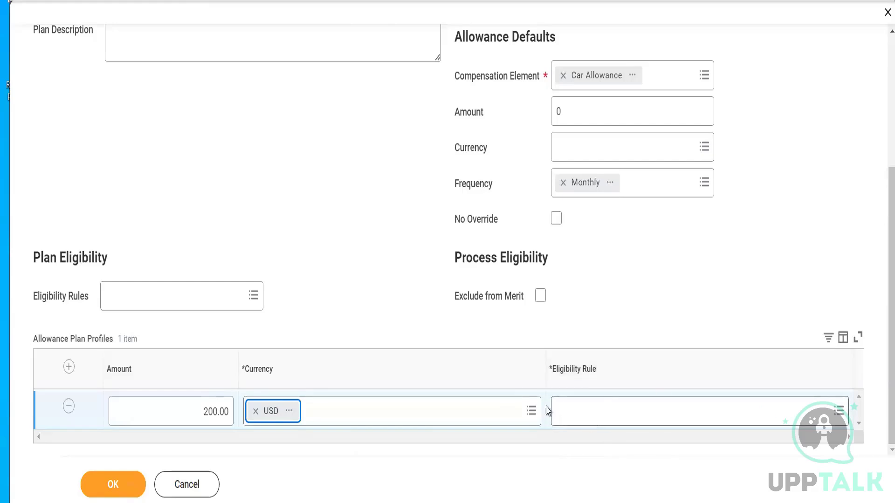
# - Add a second allowance plan profile with an amount of 150
pyautogui.click(69, 368)
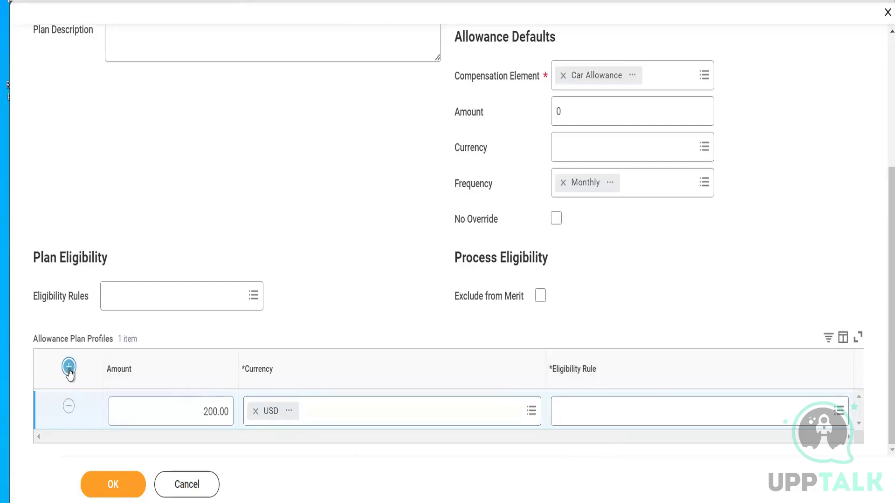
pyautogui.click(193, 409)
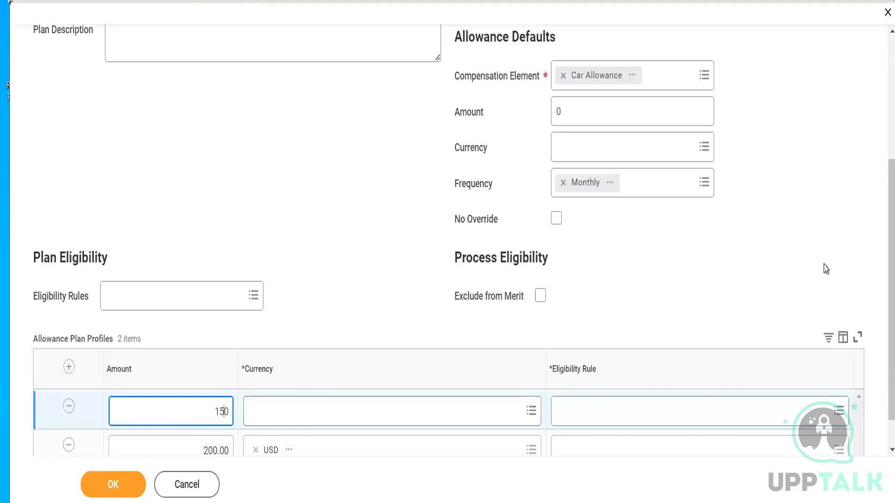
pyautogui.click(879, 271)
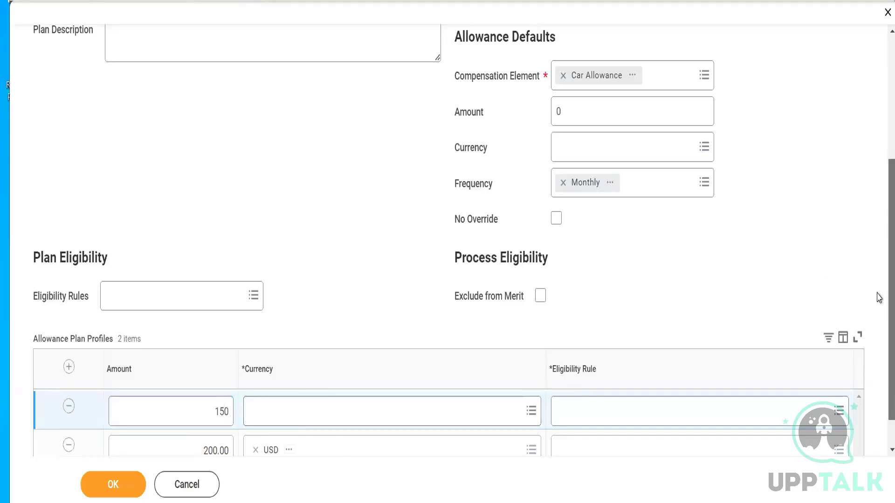
# - Replace the currency of the 200 allowance plan profile with EUR
pyautogui.scroll(-1, 878, 294)
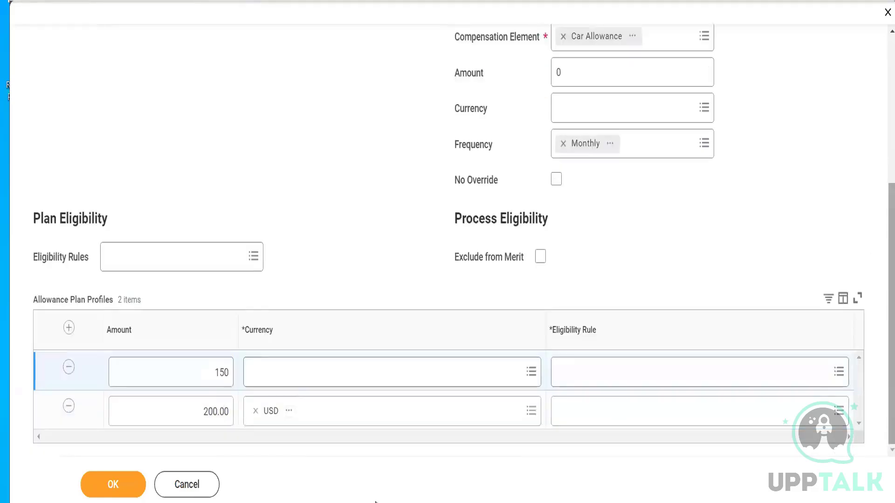
pyautogui.click(255, 411)
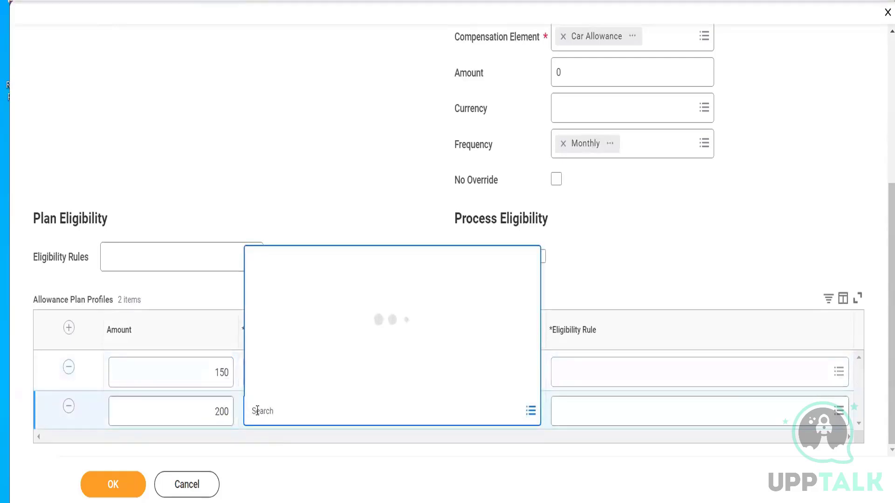
pyautogui.write('EUR')
pyautogui.press('Return')
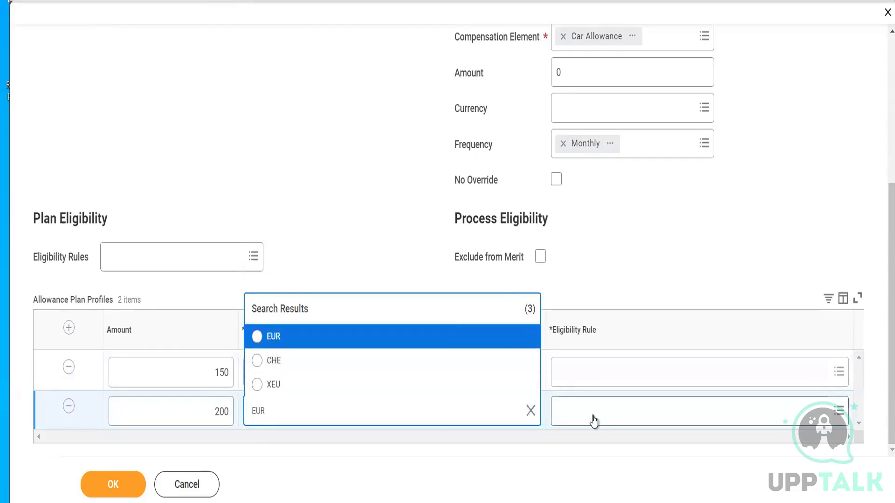
pyautogui.click(425, 335)
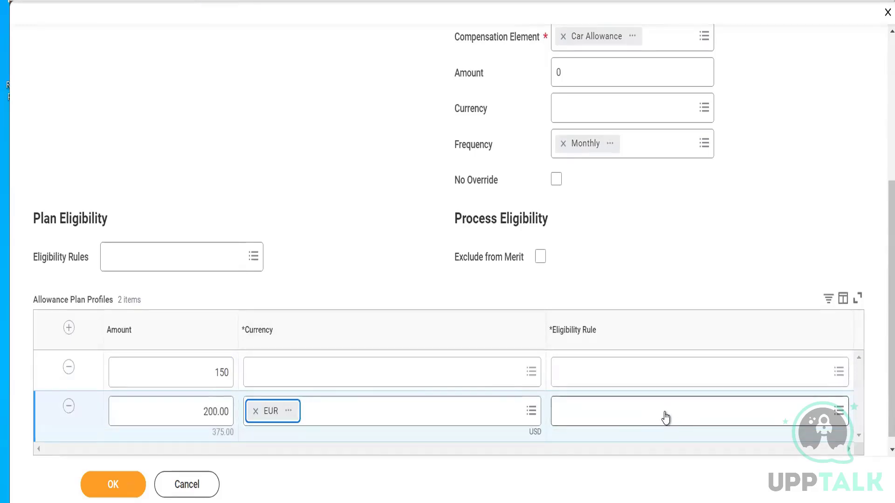
# - Set the 150 allowance plan profile's amount to 400 and its currency to EUR
pyautogui.click(212, 377)
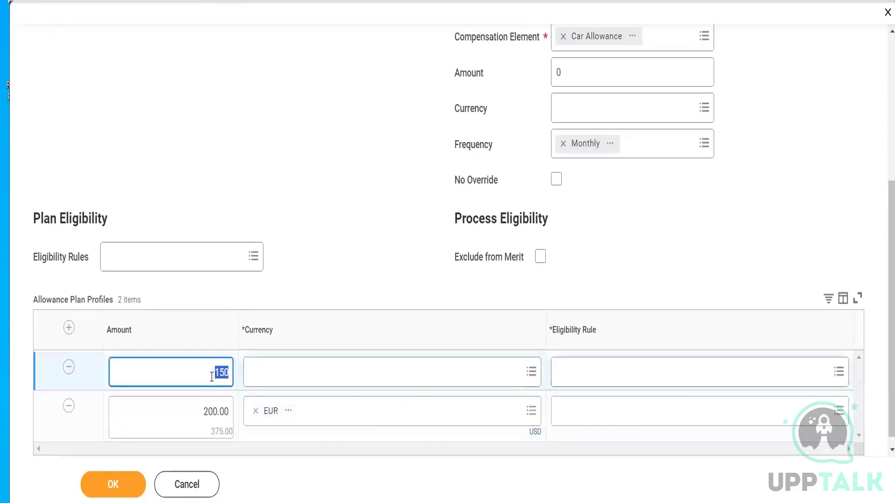
pyautogui.write('400')
pyautogui.click(352, 270)
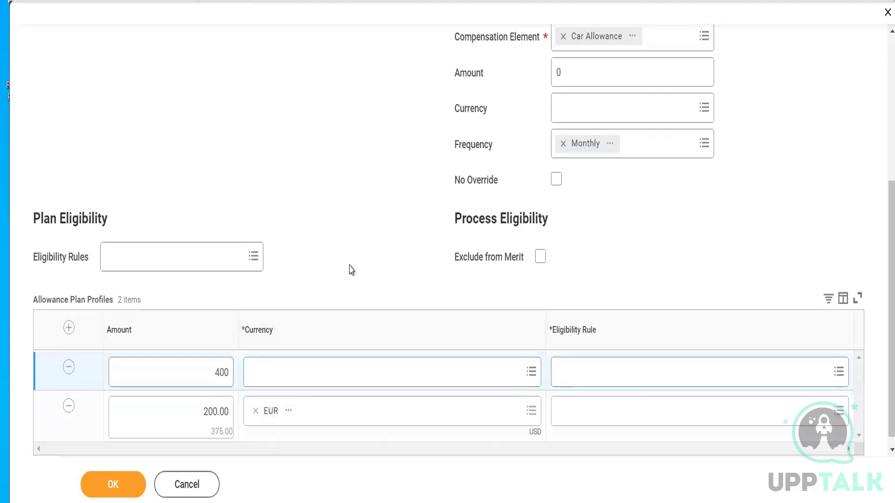
pyautogui.click(254, 377)
pyautogui.write('EUR')
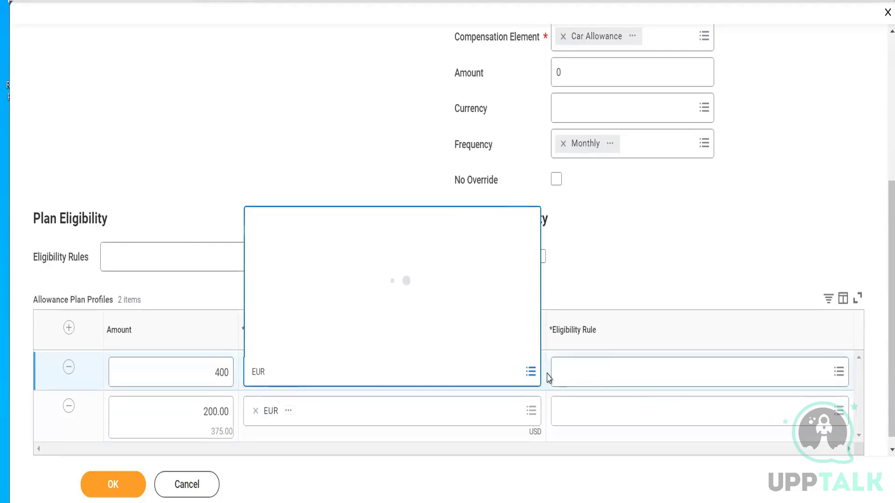
pyautogui.click(446, 304)
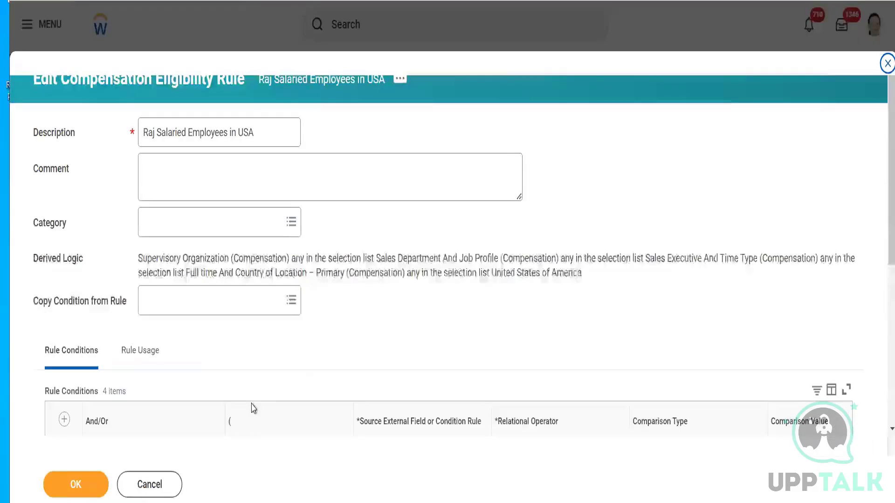
# - Leave the existing rule's edit form and describe a new compensation eligibility rule as "Worker is of Germany and ML - Manager"
pyautogui.click(166, 484)
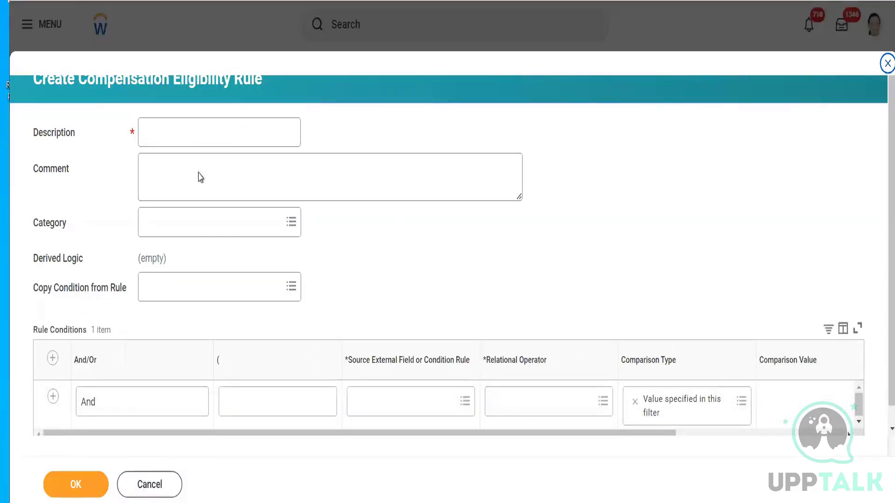
pyautogui.click(193, 136)
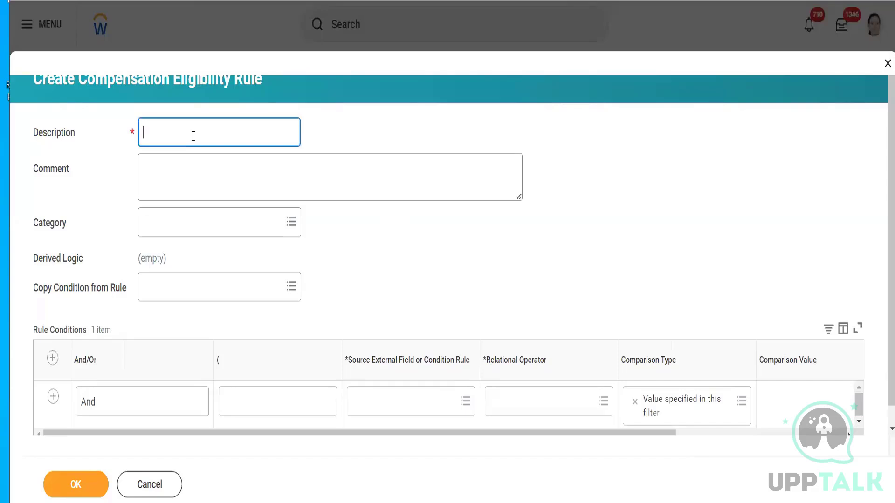
pyautogui.write('Worker is of Germany and Manager')
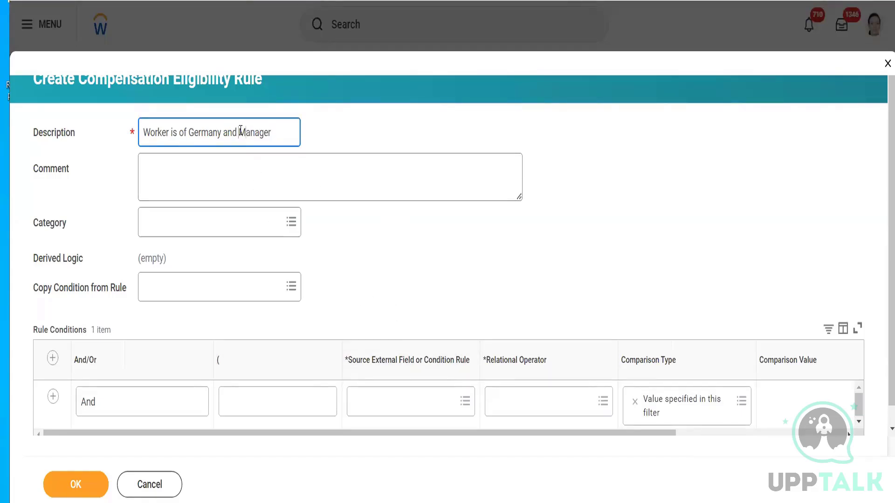
pyautogui.write('ML -')
# - Set the first rule condition's source field to Country of Location – Primary (Compensation)
pyautogui.click(400, 393)
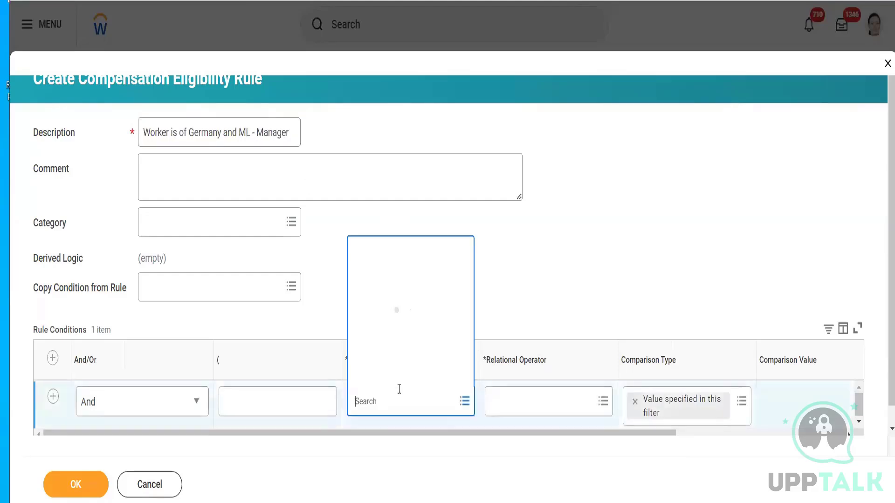
pyautogui.write('Country')
pyautogui.press('Return')
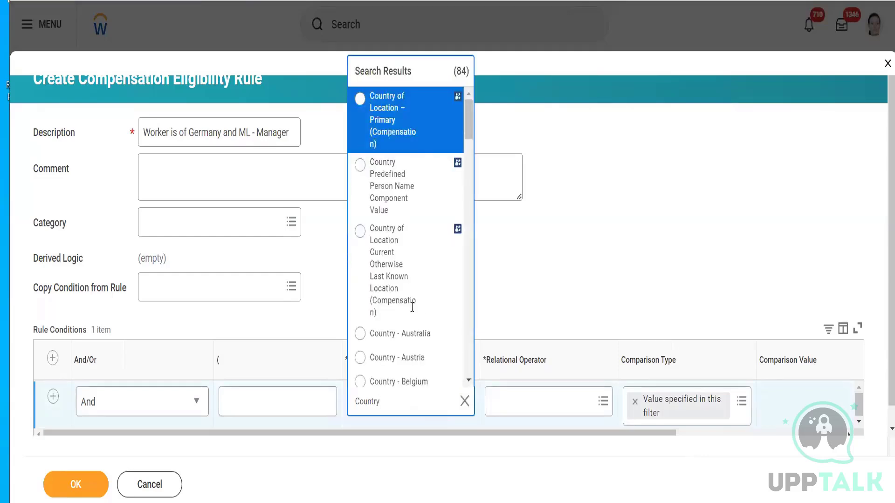
pyautogui.click(410, 122)
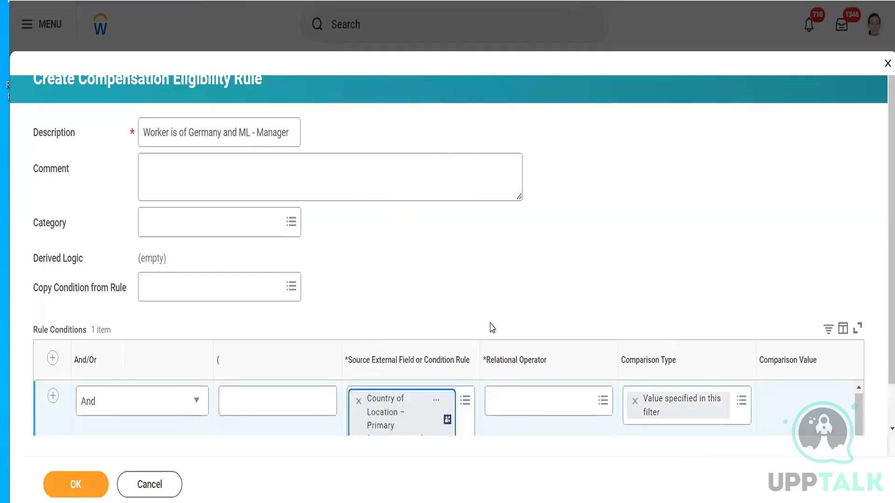
# - Complete the country condition with the operator "any in the selection list" and the comparison value Germany
pyautogui.click(533, 408)
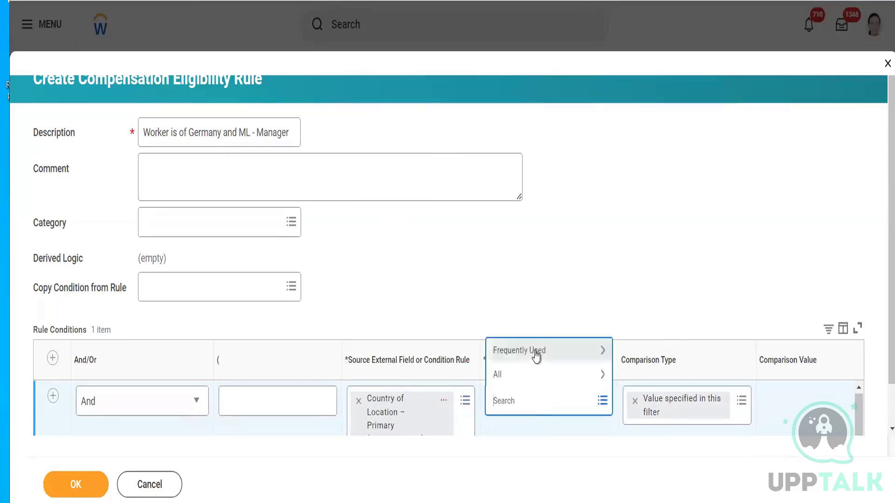
pyautogui.click(536, 352)
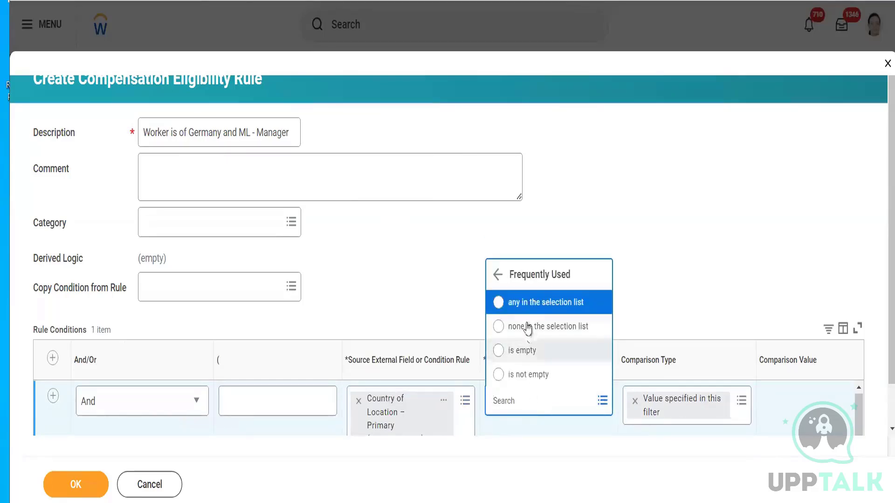
pyautogui.click(525, 305)
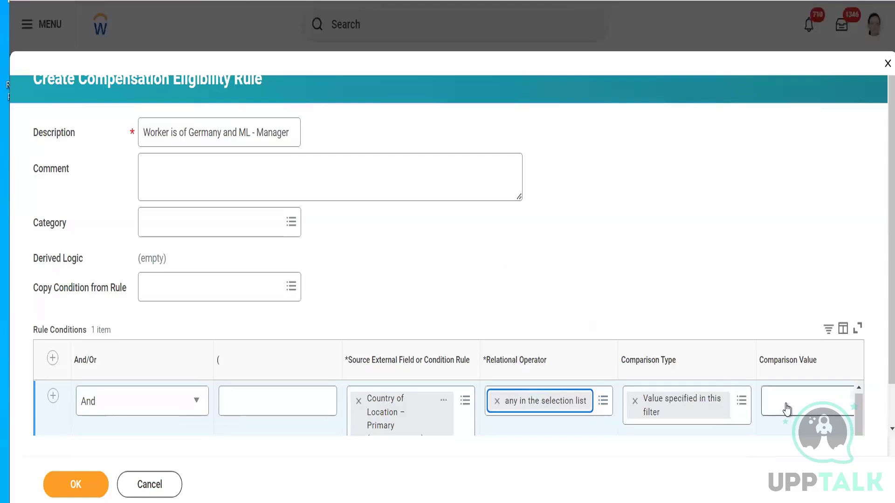
pyautogui.click(786, 404)
pyautogui.write('Germany')
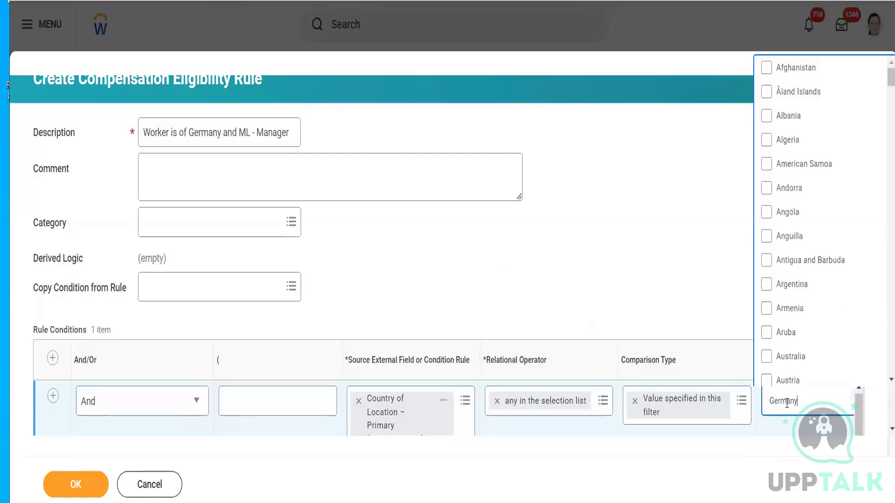
pyautogui.press('Return')
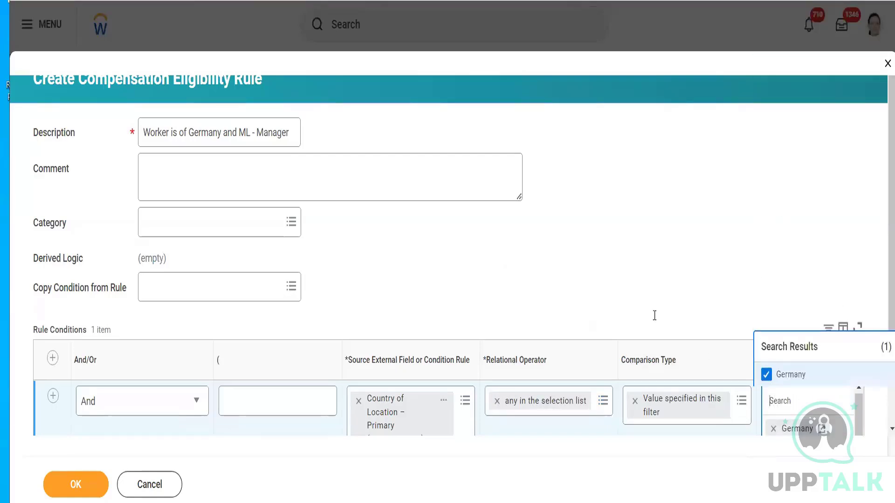
pyautogui.click(632, 294)
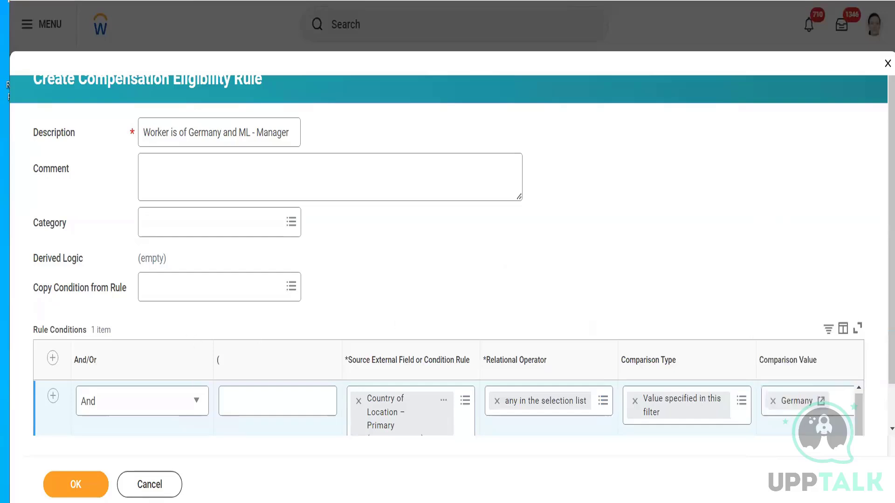
# - Add a second rule condition with Management Level (Compensation) as its source field
pyautogui.click(51, 361)
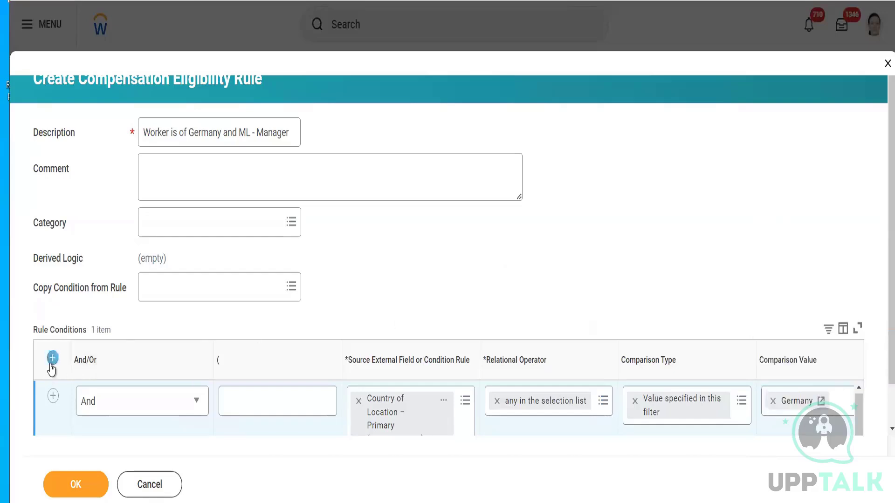
pyautogui.click(385, 396)
pyautogui.write('Manag')
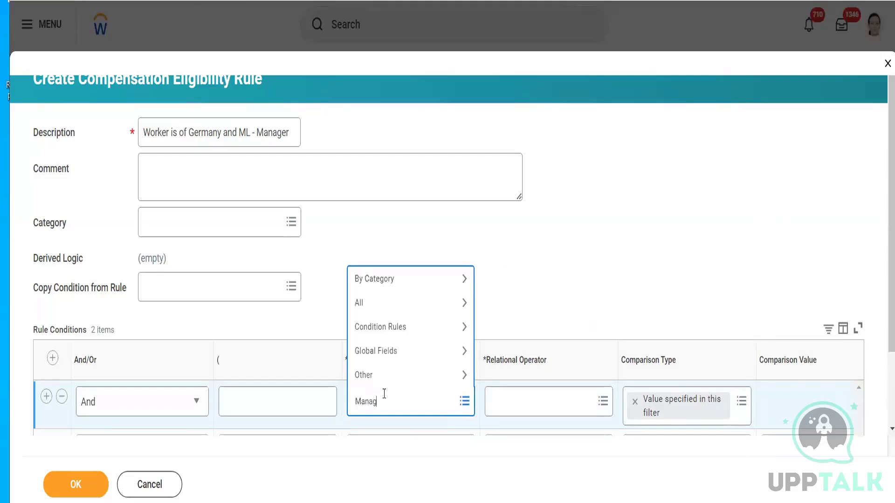
pyautogui.write('ement level')
pyautogui.press('Return')
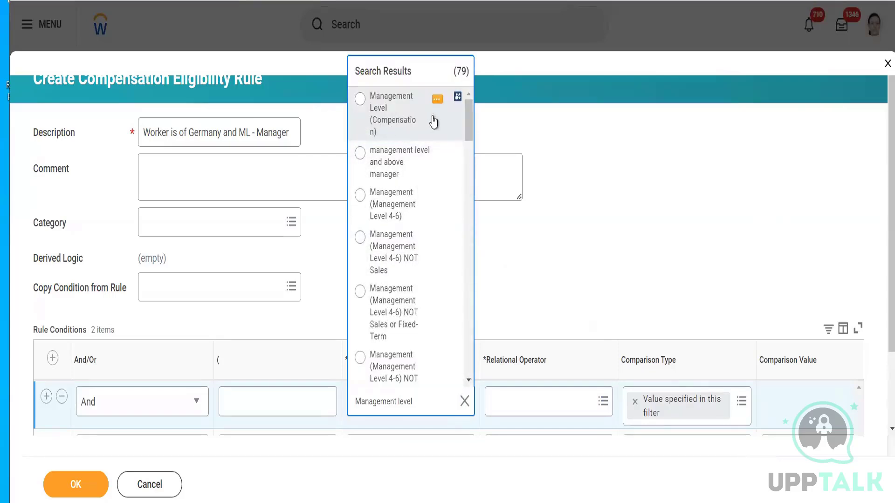
pyautogui.click(387, 130)
# - Complete the management level condition with the operator "any in the selection list" and the comparison value 1 Manager
pyautogui.click(537, 403)
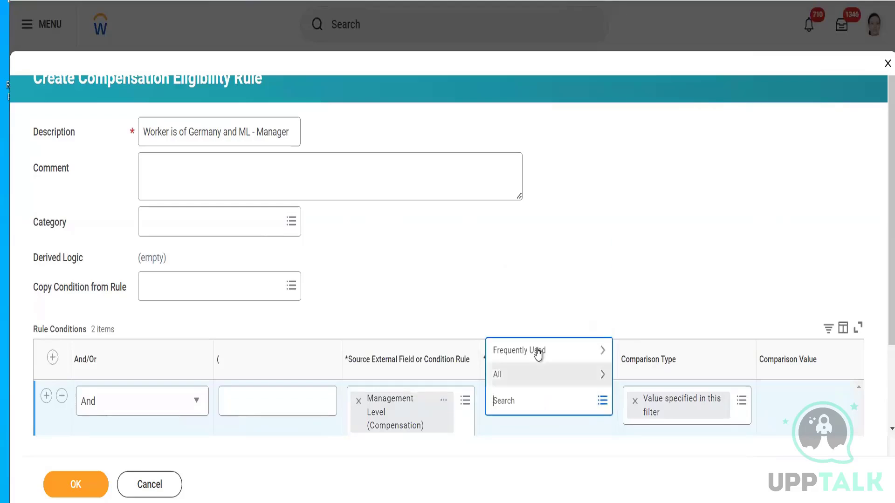
pyautogui.click(539, 353)
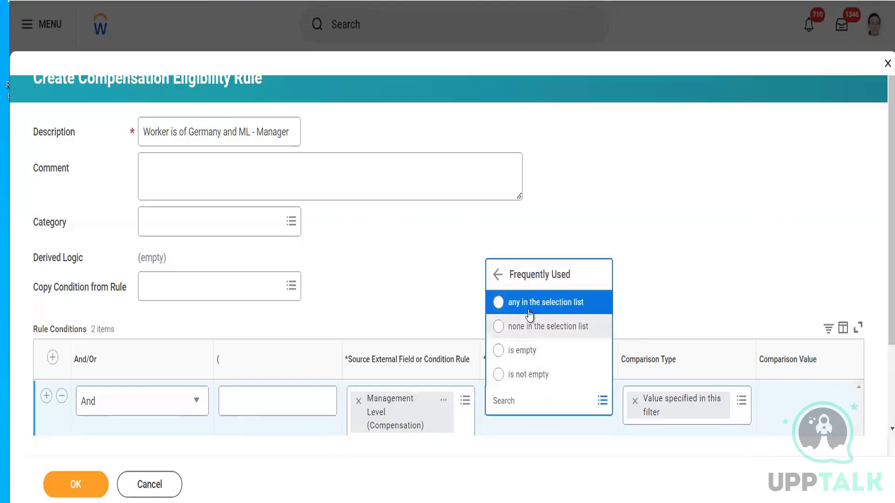
pyautogui.click(529, 315)
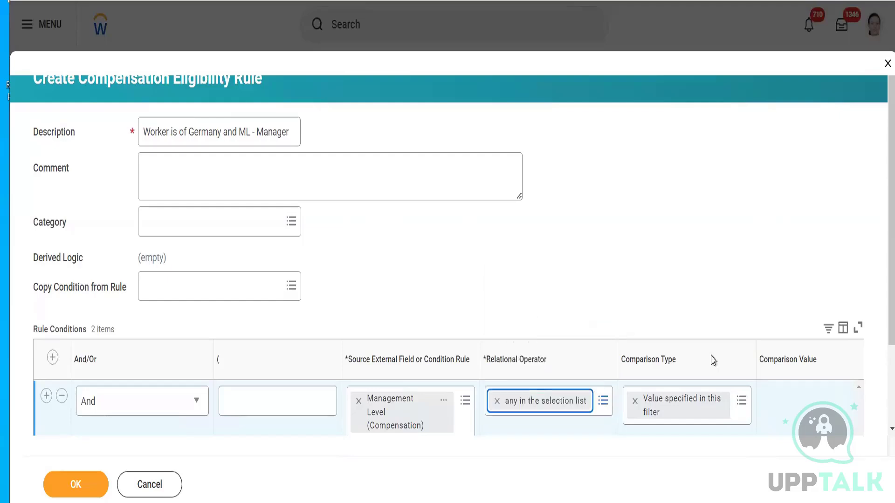
pyautogui.click(788, 401)
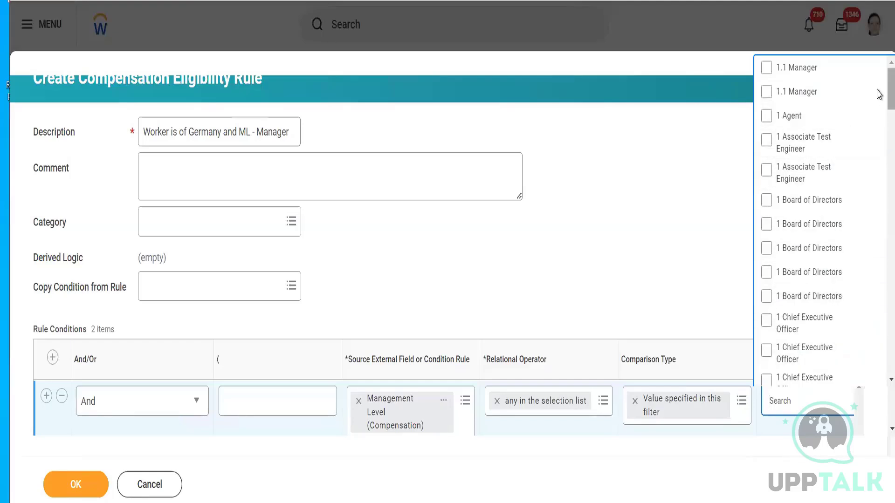
pyautogui.scroll(-10, 879, 95)
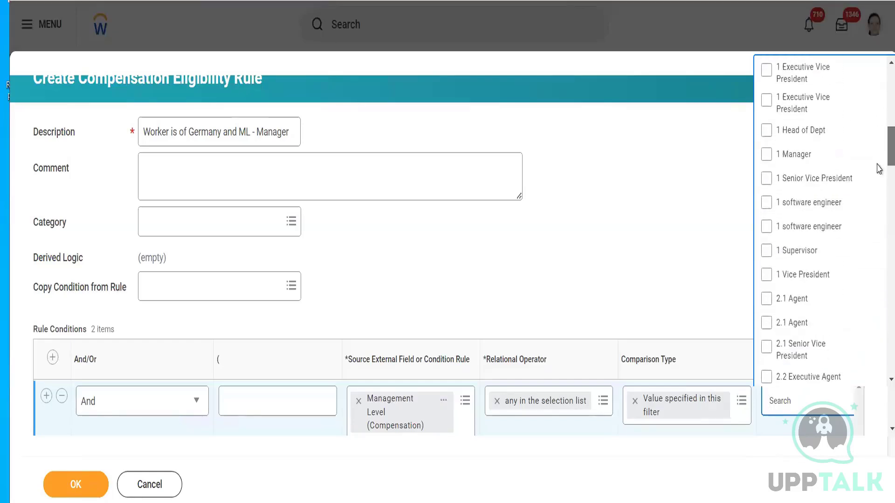
pyautogui.click(786, 159)
pyautogui.click(671, 186)
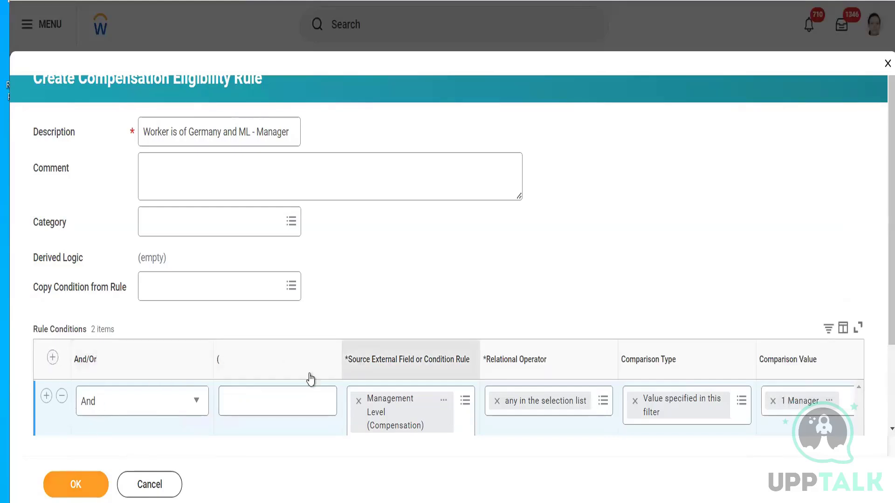
pyautogui.click(52, 358)
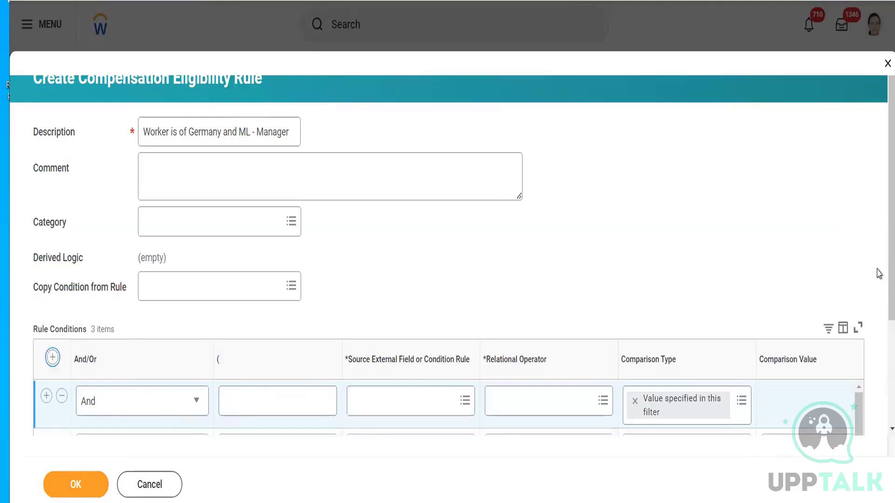
pyautogui.scroll(-2, 879, 280)
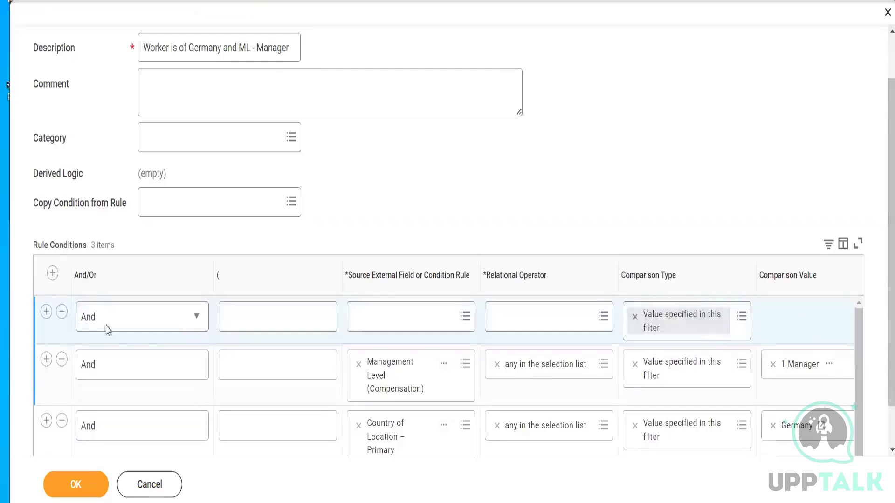
pyautogui.click(62, 317)
# - Add the first Director entry to the management level condition's comparison values
pyautogui.click(848, 321)
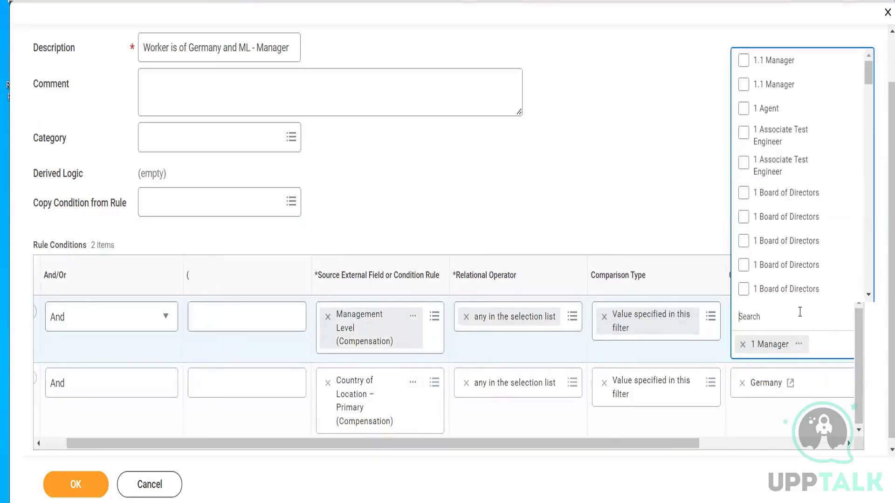
pyautogui.write('Director')
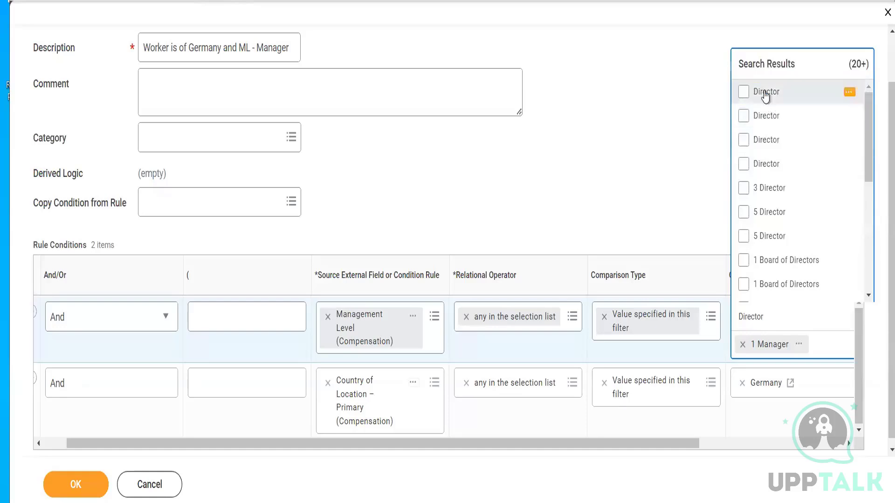
pyautogui.click(765, 93)
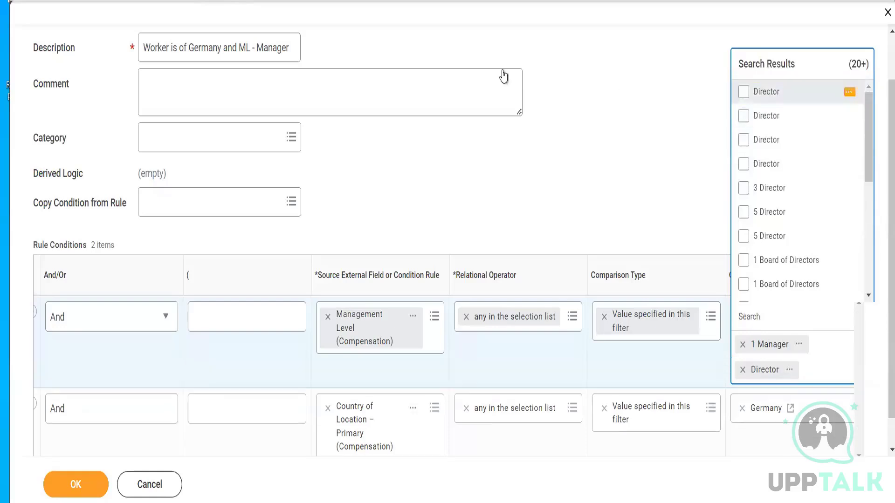
# - Extend the rule description to "Worker is of Germany and ML - Manager & Director" and save the rule
pyautogui.click(295, 50)
pyautogui.write('&')
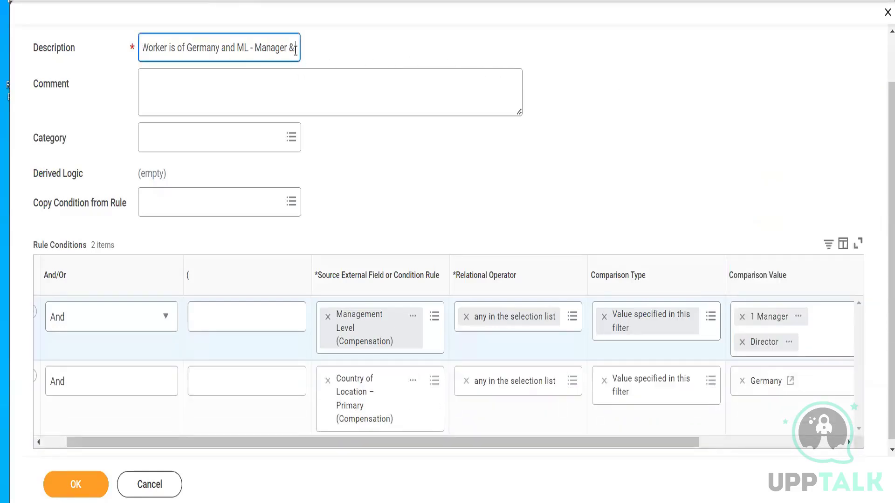
pyautogui.write(' Director')
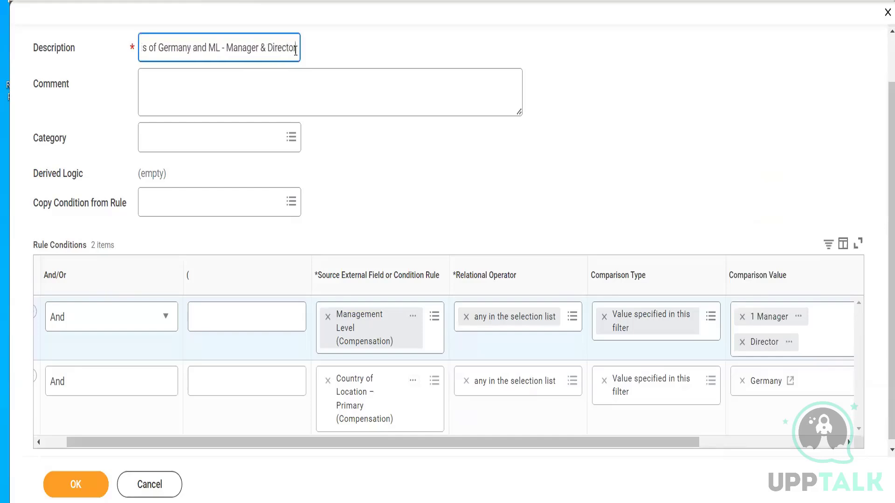
pyautogui.click(74, 485)
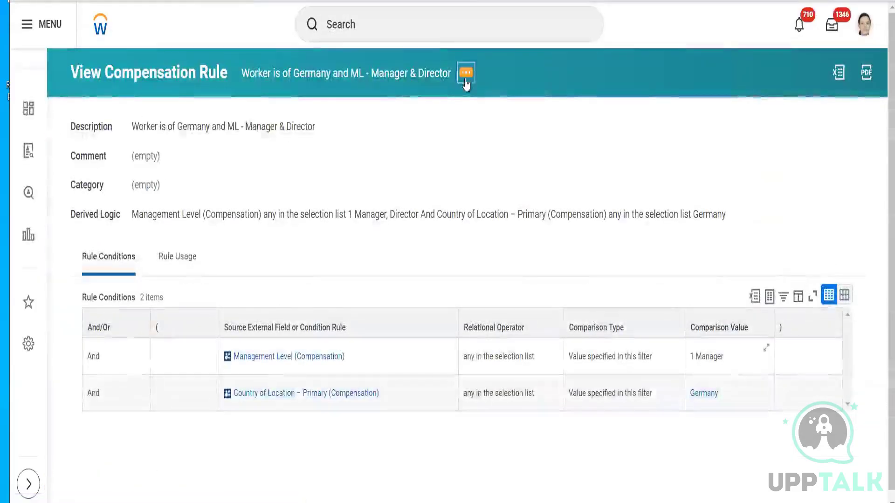
# - Assign the rule "Worker is of Germany and ML - Manager & Director" to the 400 EUR allowance profile by copying its name
pyautogui.click(466, 75)
pyautogui.click(486, 138)
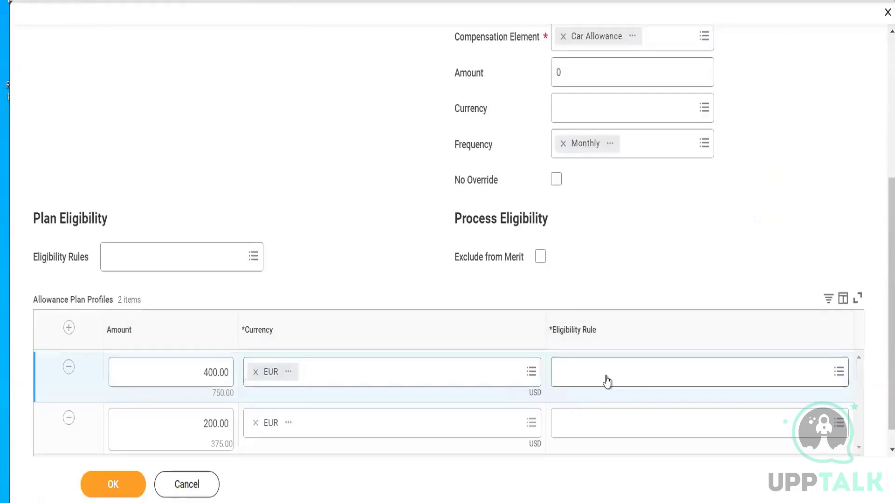
pyautogui.click(606, 381)
pyautogui.hotkey('ctrl', 'v')
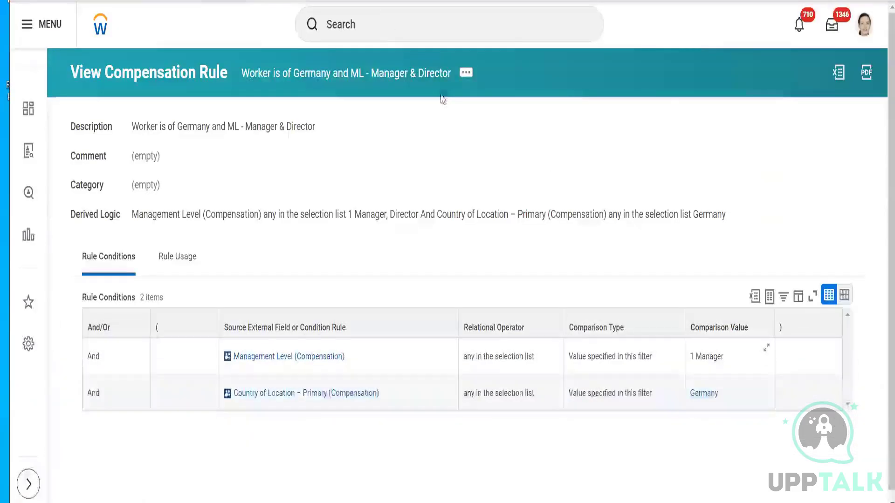
# - Copy the Germany rule's name and start a new compensation eligibility rule
pyautogui.click(466, 73)
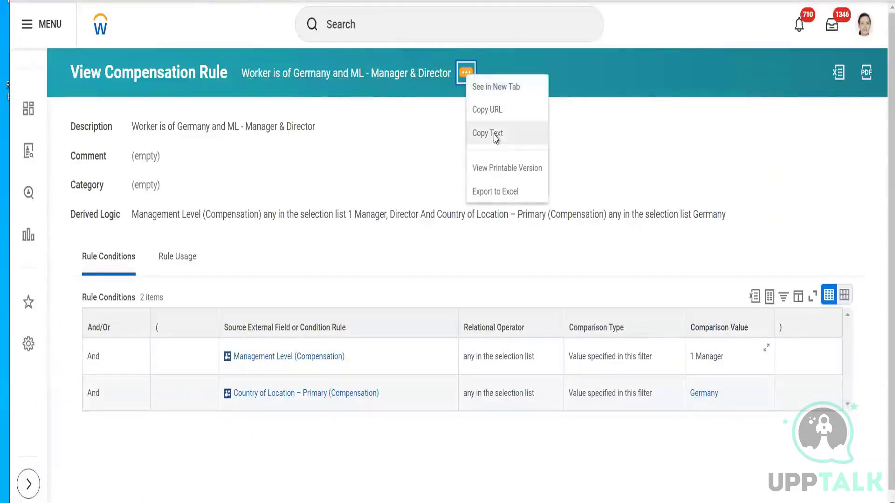
pyautogui.click(349, 20)
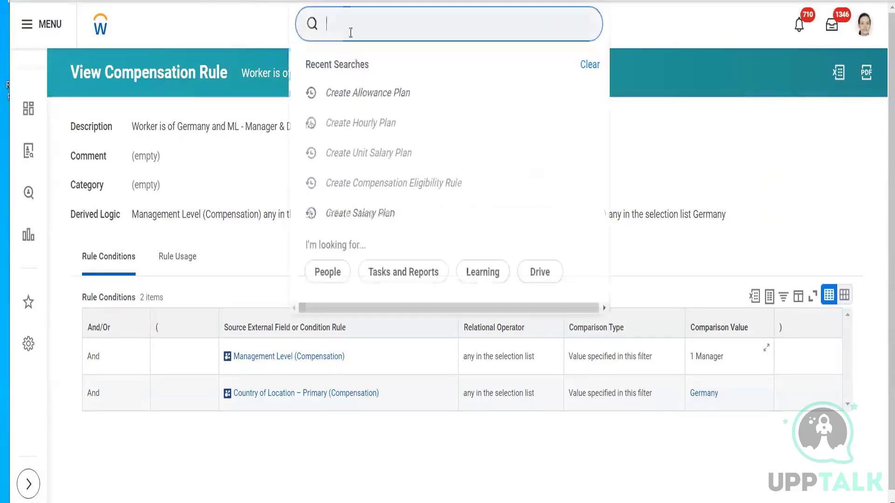
pyautogui.click(366, 190)
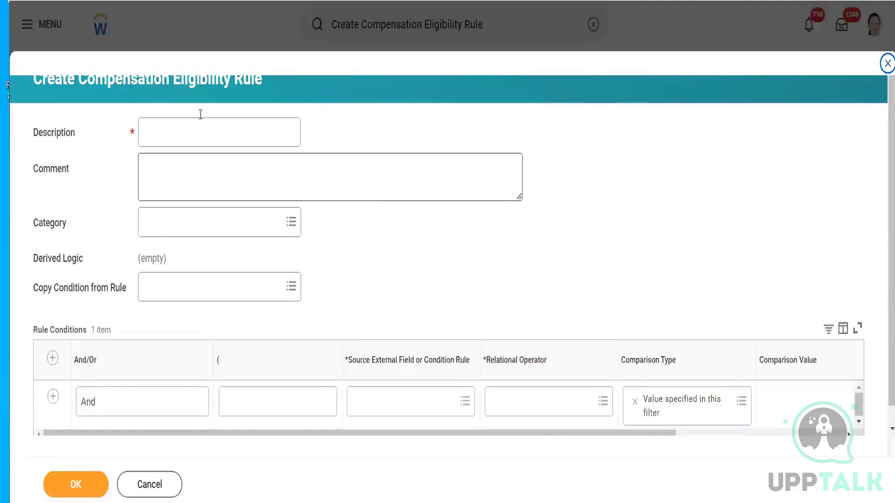
# - Describe the new rule as "Worker is of Netherlands and ML - Manager & Director", reusing the copied Germany rule name
pyautogui.click(202, 135)
pyautogui.hotkey('ctrl', 'v')
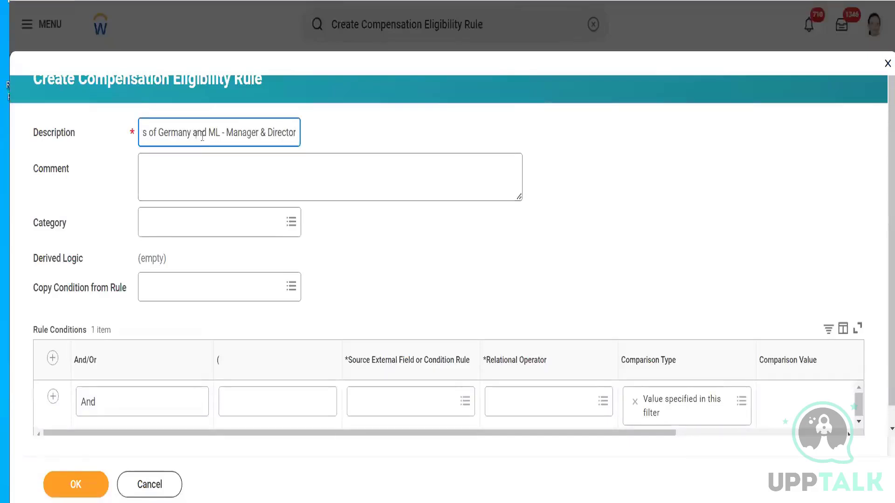
pyautogui.moveTo(186, 135); pyautogui.dragTo(162, 134)
pyautogui.press('BackSpace')
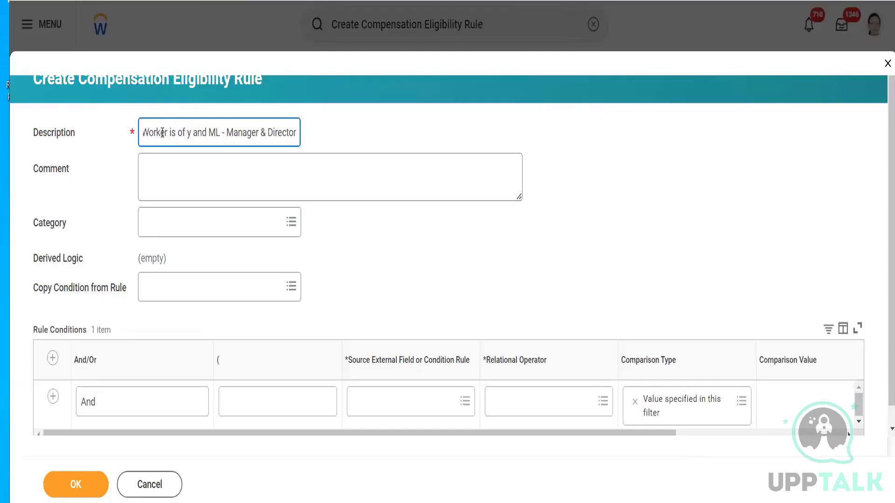
pyautogui.press('Delete')
pyautogui.write('Netherlans')
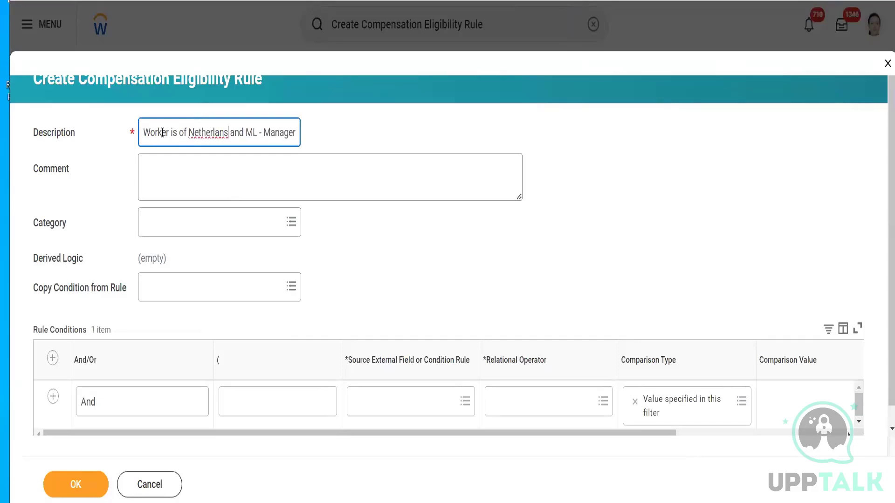
pyautogui.press('BackSpace')
pyautogui.write('ds')
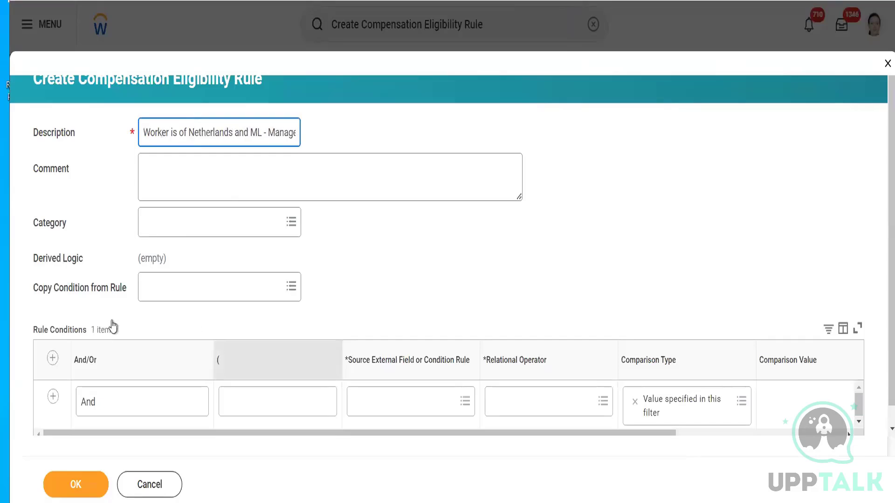
# - Copy the conditions from the Germany Manager & Director rule, delete the blank condition row and clear the source rule reference
pyautogui.click(172, 285)
pyautogui.hotkey('ctrl', 'v')
pyautogui.press('Return')
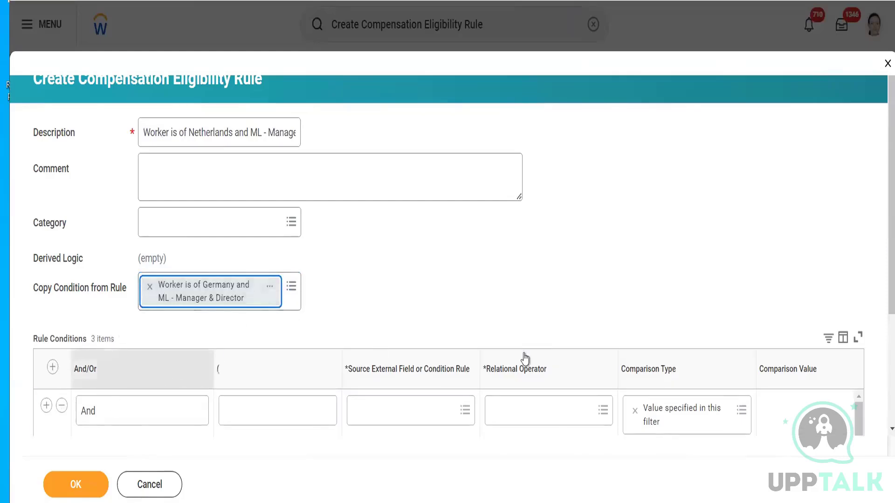
pyautogui.scroll(-3, 512, 326)
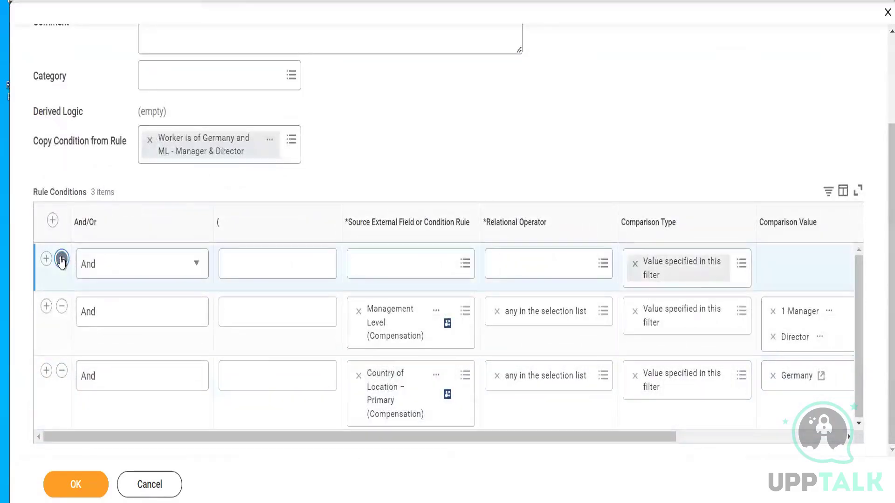
pyautogui.click(61, 260)
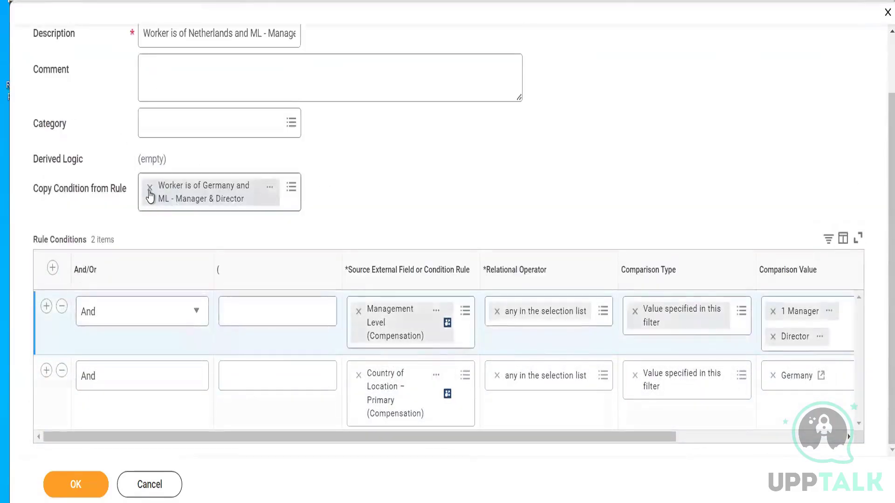
pyautogui.click(150, 189)
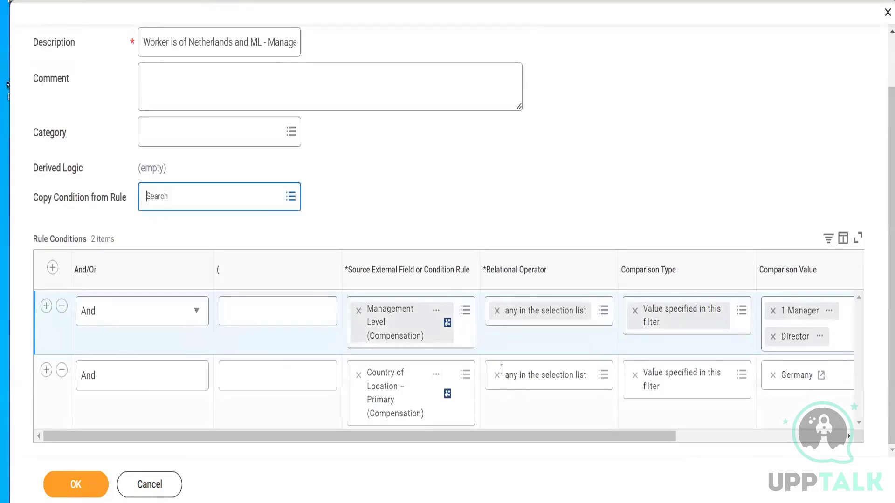
# - Replace Germany with Netherlands in the country condition's comparison value and save the rule
pyautogui.moveTo(555, 437); pyautogui.dragTo(693, 429)
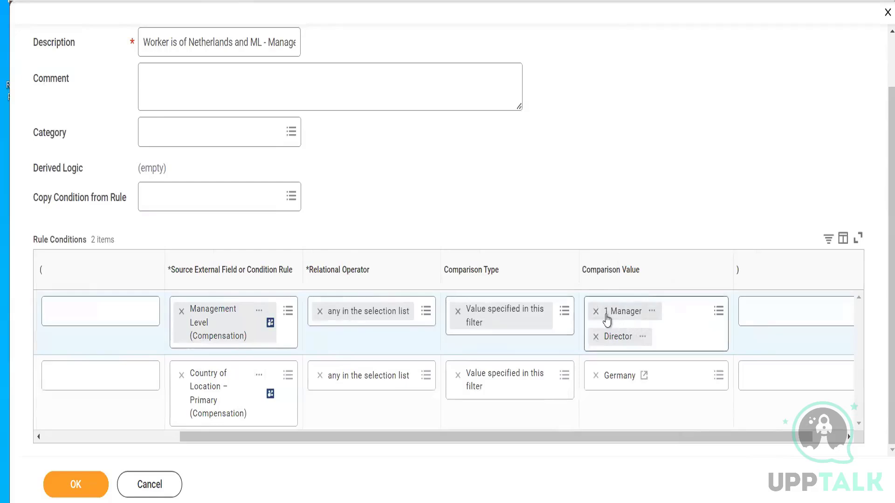
pyautogui.click(595, 376)
pyautogui.click(595, 377)
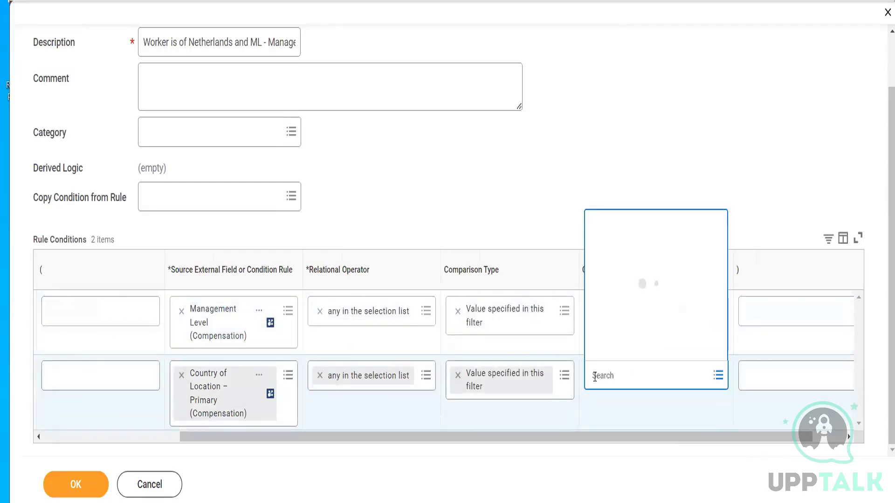
pyautogui.write('Nether')
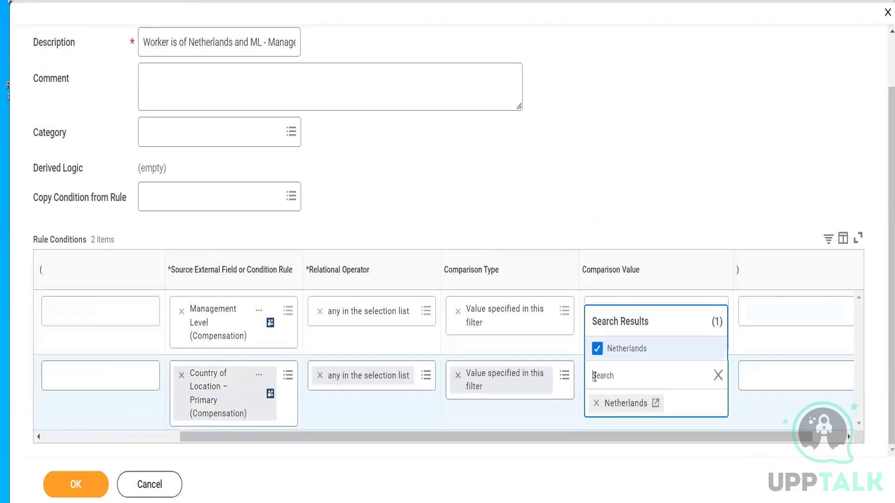
pyautogui.click(80, 487)
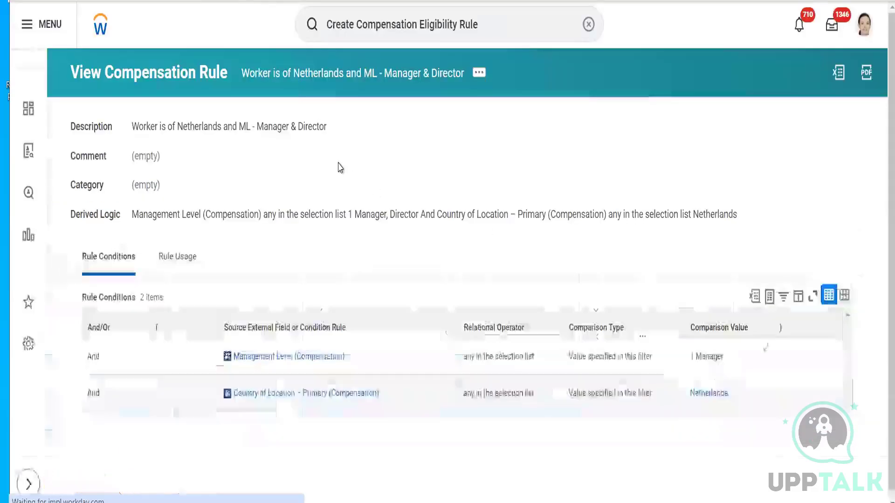
# - Assign the rule "Worker is of Netherlands and ML - Manager & Director" to the 200 EUR profile and save the allowance plan
pyautogui.click(479, 74)
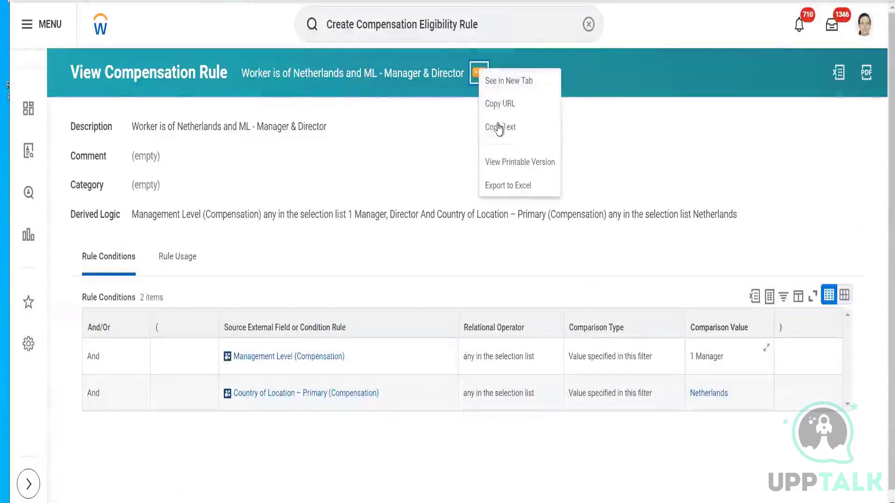
pyautogui.click(500, 131)
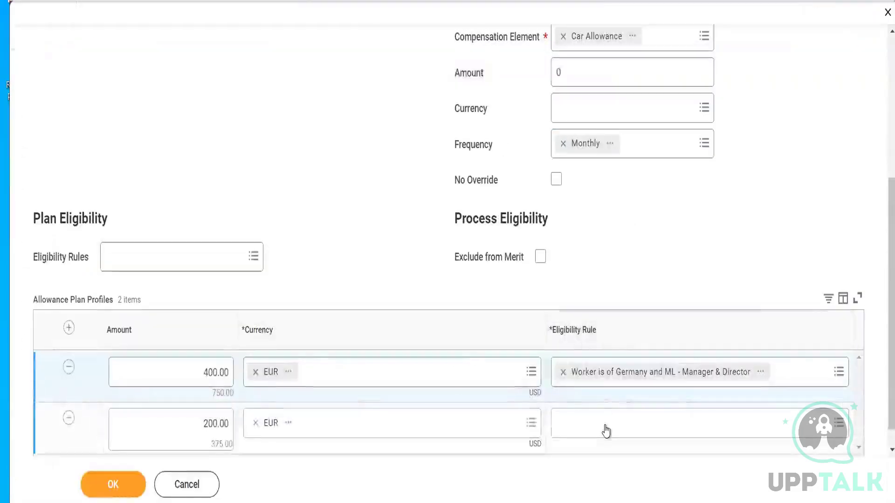
pyautogui.click(606, 429)
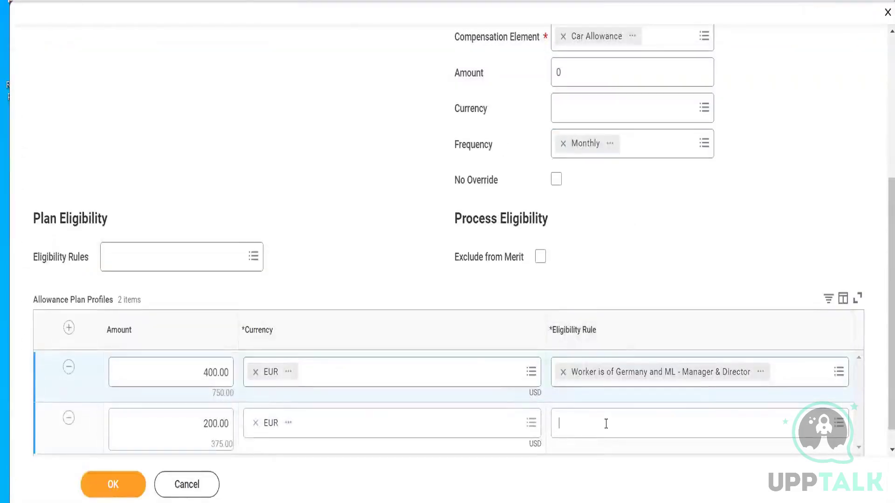
pyautogui.hotkey('ctrl', 'v')
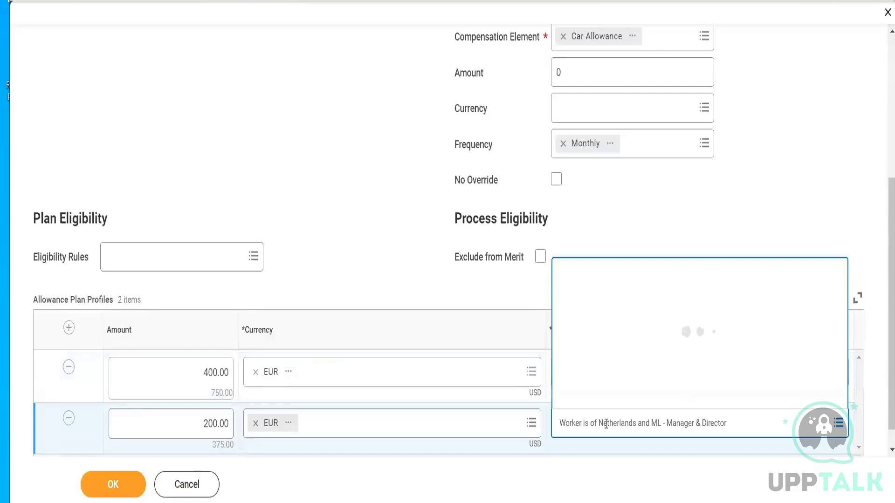
pyautogui.click(738, 422)
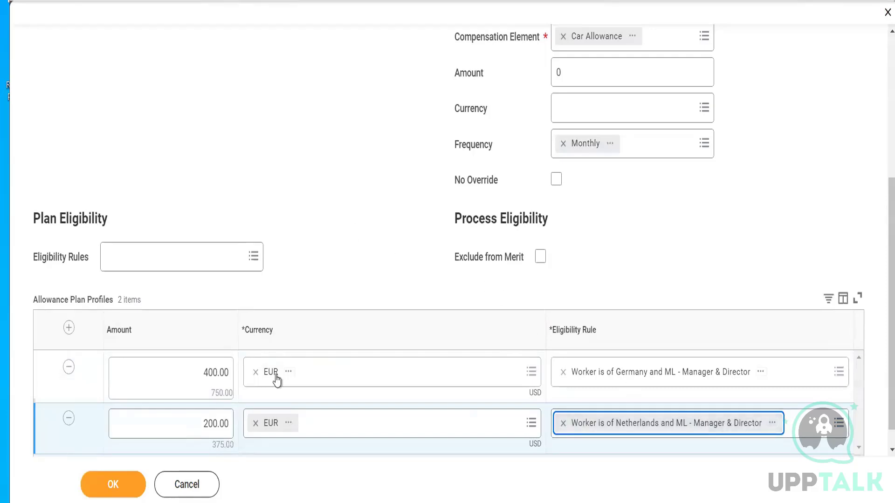
pyautogui.click(119, 484)
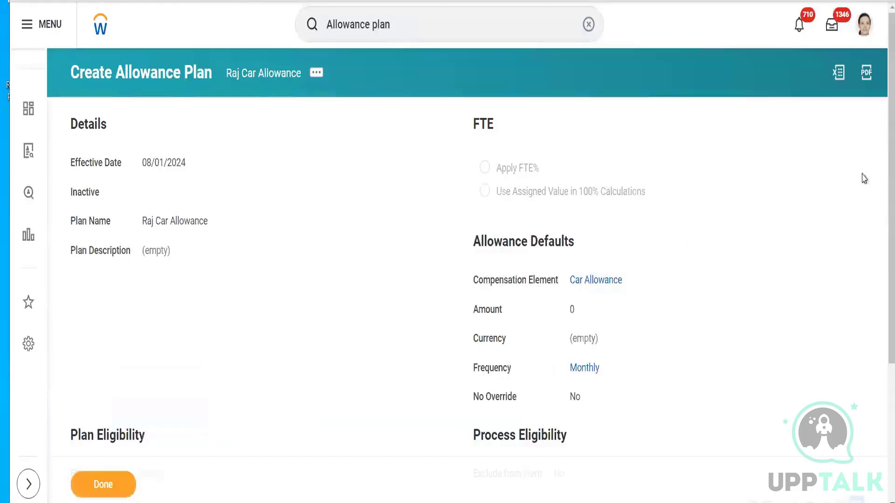
# - Review the saved car allowance plan's defaults and profiles and return to the home page
pyautogui.scroll(-5, 879, 155)
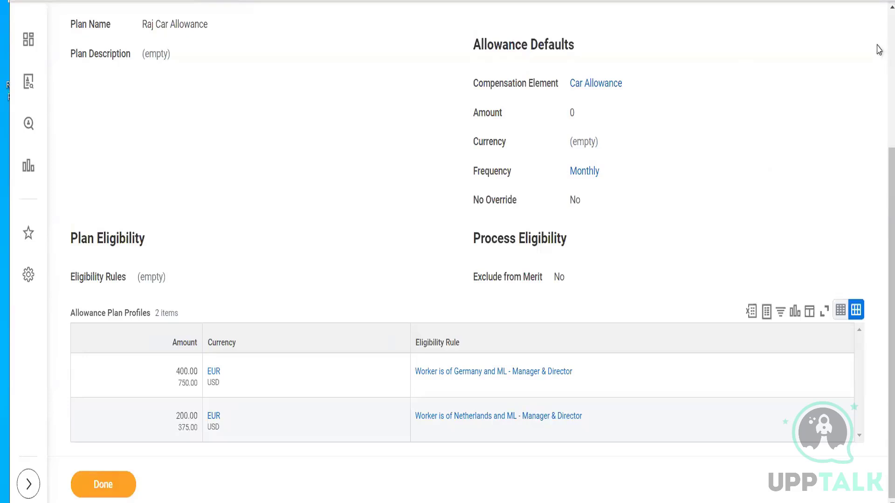
pyautogui.scroll(5, 878, 49)
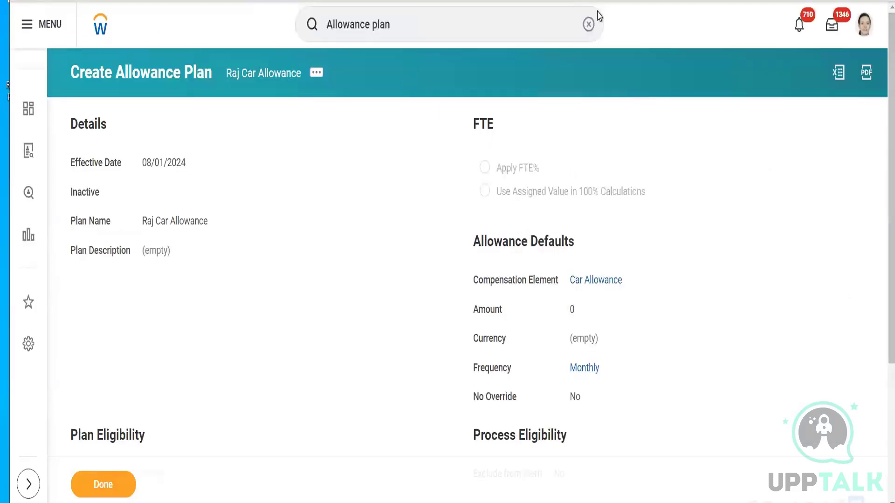
pyautogui.click(589, 24)
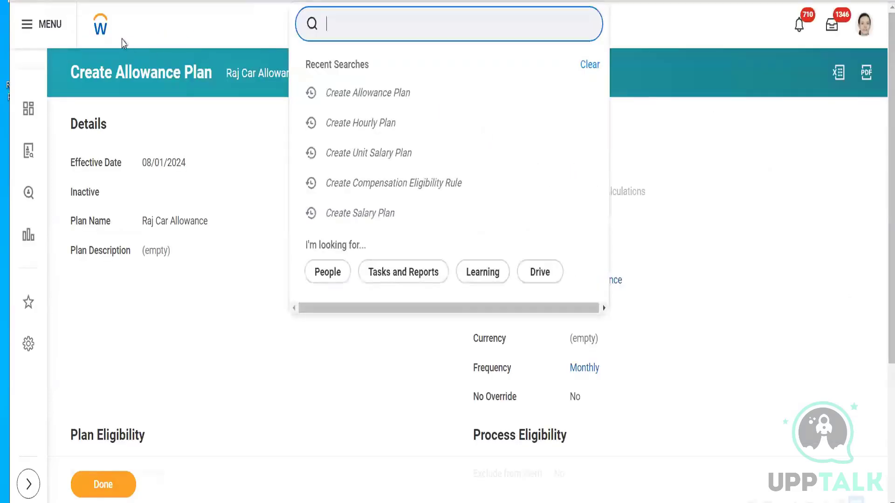
pyautogui.click(99, 31)
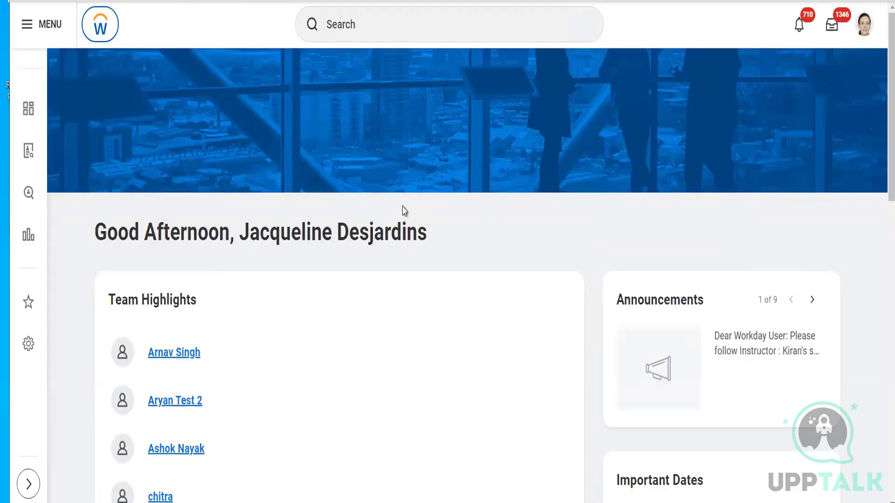
# - Search Workday for "Compensation Package"
pyautogui.click(388, 30)
pyautogui.write('Compensation Pac')
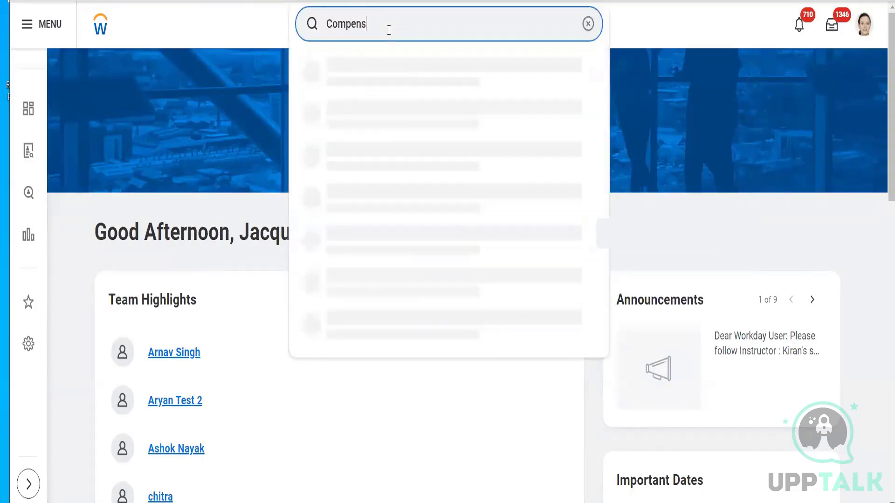
pyautogui.write('kage')
pyautogui.press('Return')
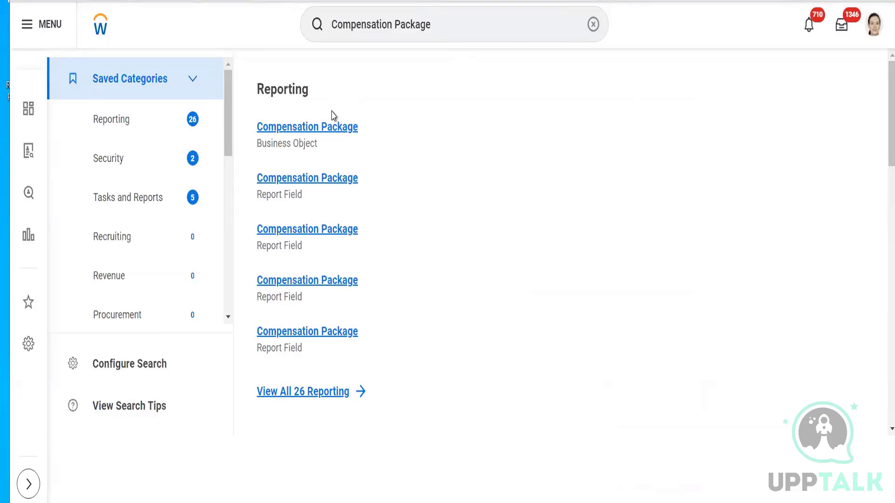
# - Refine the search to "Create Compensation Package" and limit the results to tasks and reports
pyautogui.click(332, 21)
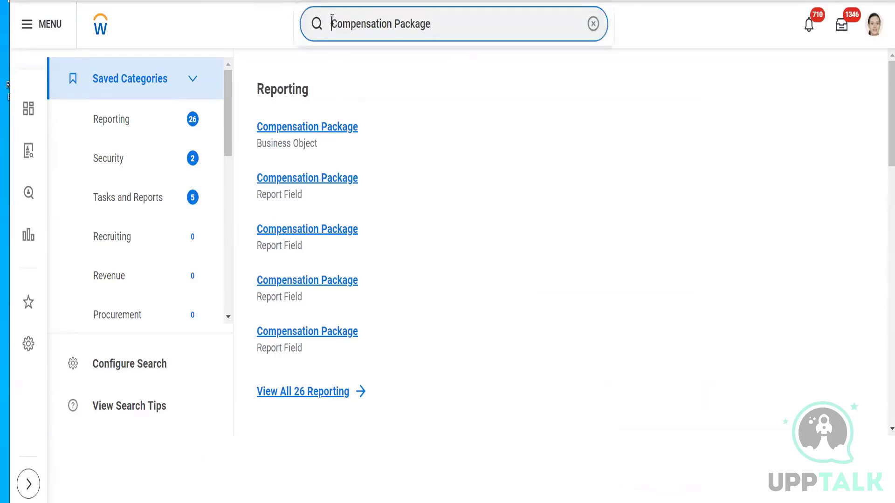
pyautogui.write('Create')
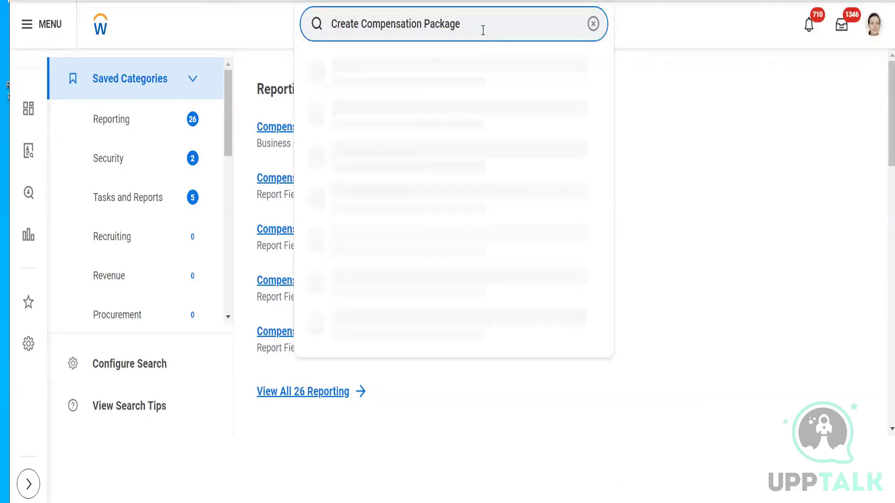
pyautogui.press('Return')
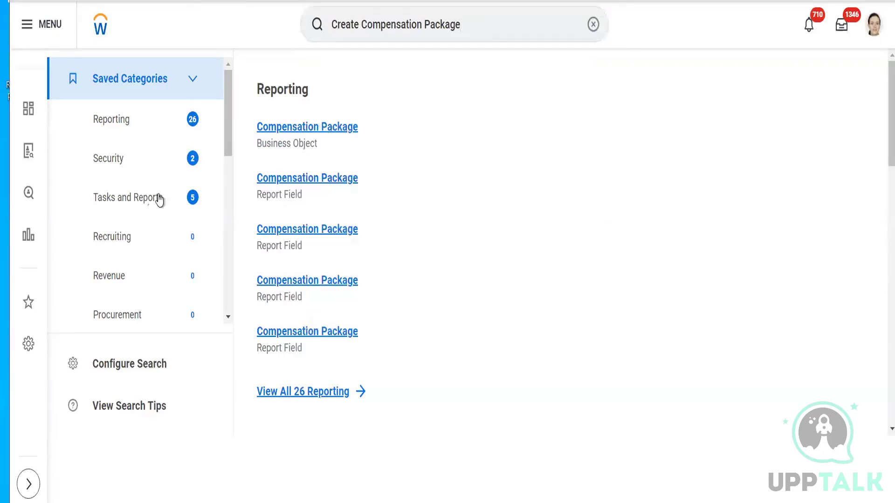
pyautogui.click(145, 204)
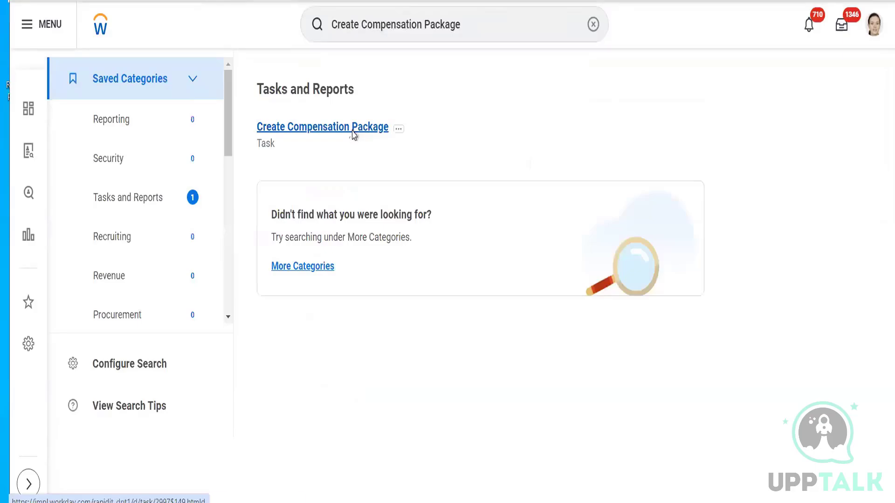
# - Start the Create Compensation Package task with the effective date 08/01/2024 and confirm it
pyautogui.click(353, 132)
pyautogui.click(419, 168)
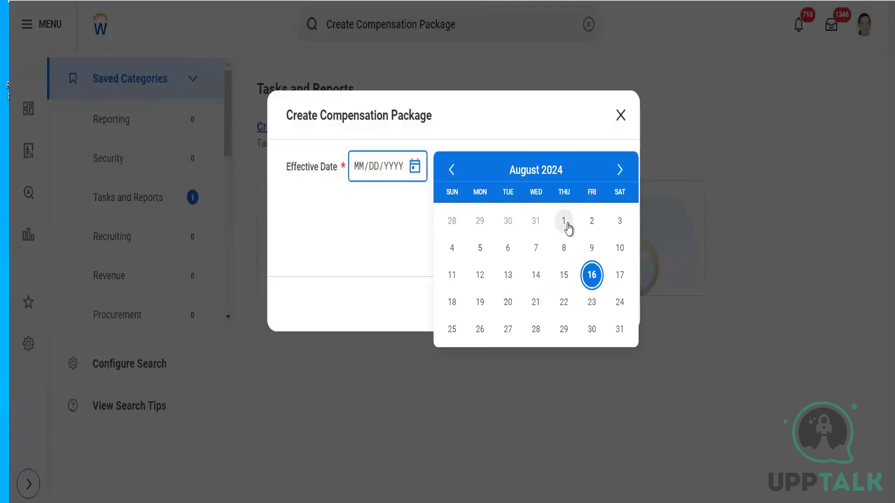
pyautogui.click(567, 226)
pyautogui.click(588, 304)
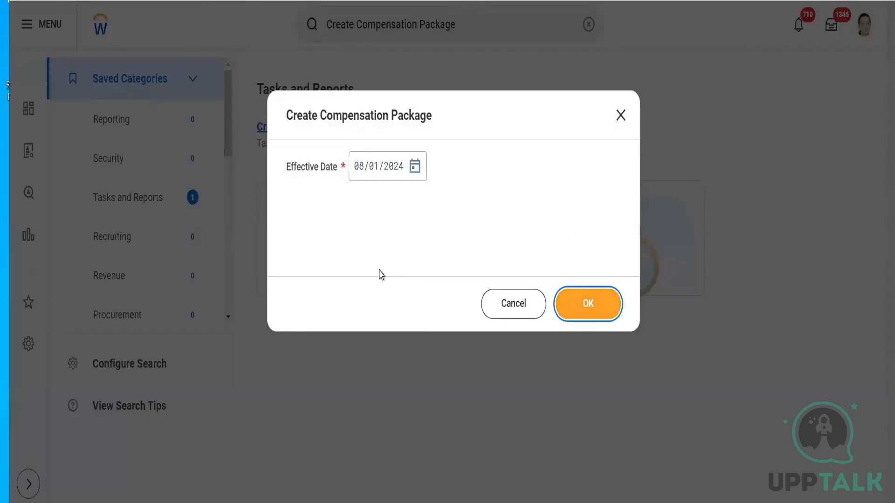
# - Confirm the effective date and name the compensation package "Compensation Package Germany"
pyautogui.click(576, 313)
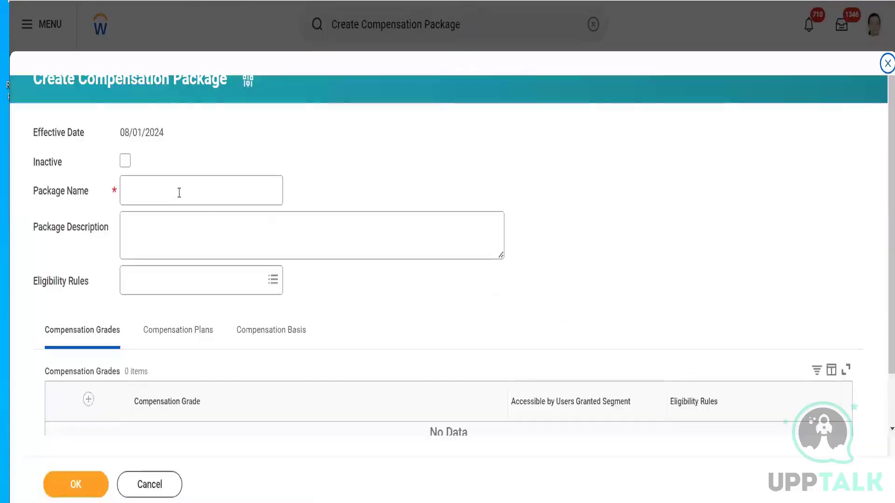
pyautogui.click(179, 192)
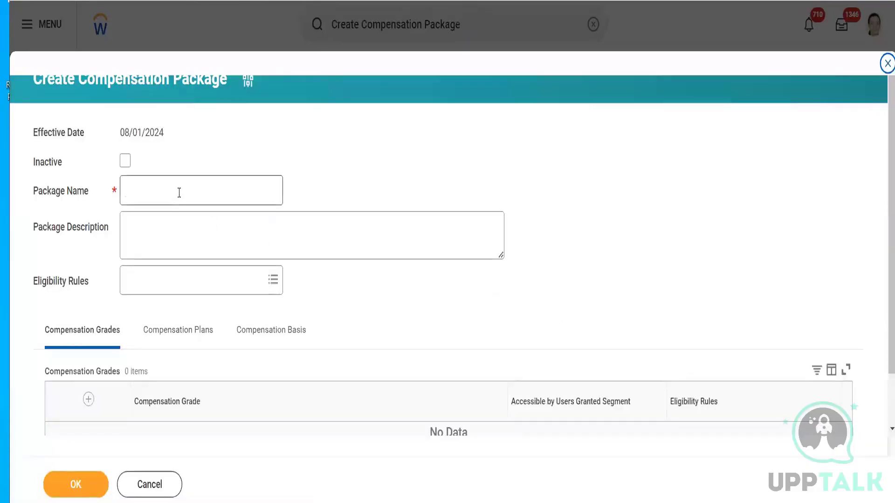
pyautogui.write('COmp')
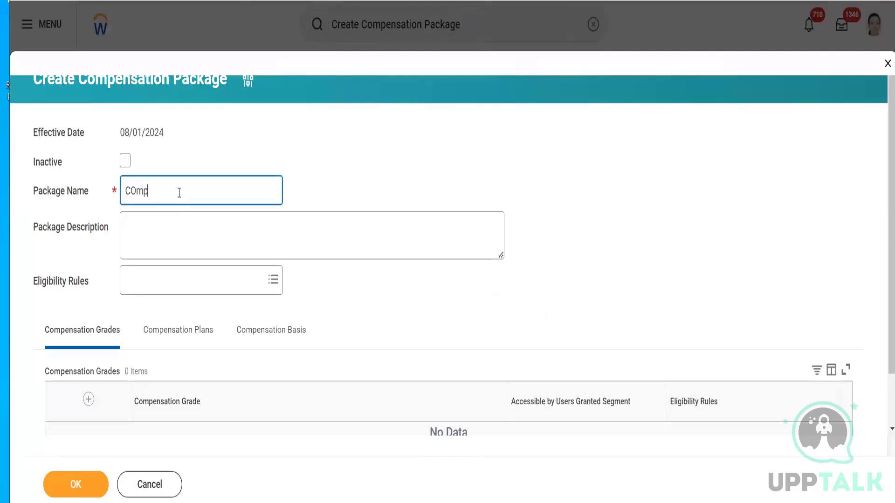
pyautogui.press('BackSpace')
pyautogui.press('BackSpace')
pyautogui.press('BackSpace')
pyautogui.write('ompensation Package ')
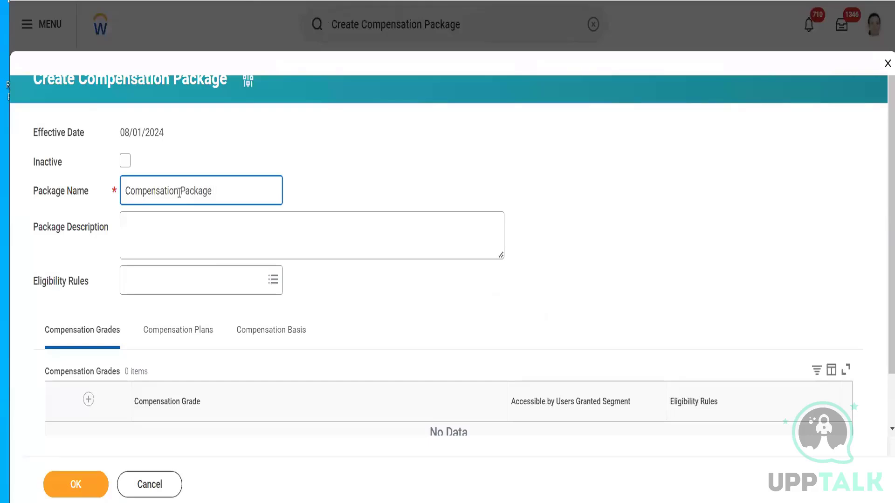
pyautogui.write('Germany')
pyautogui.click(184, 285)
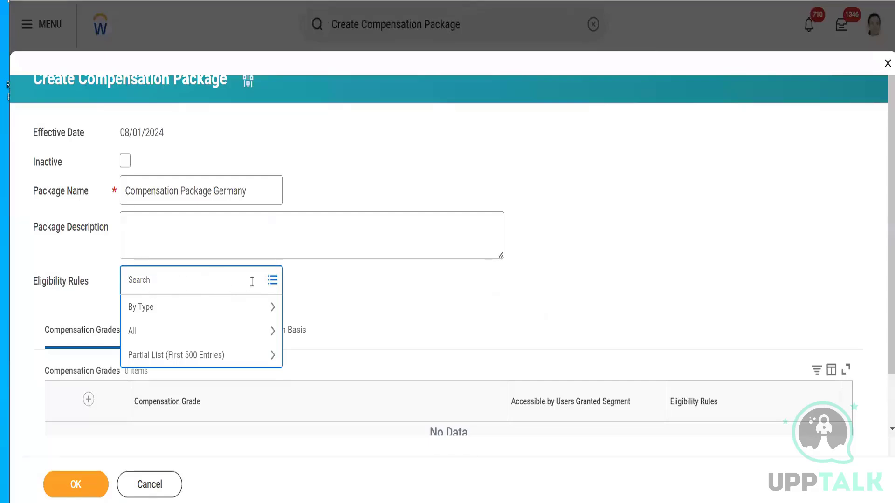
pyautogui.click(550, 325)
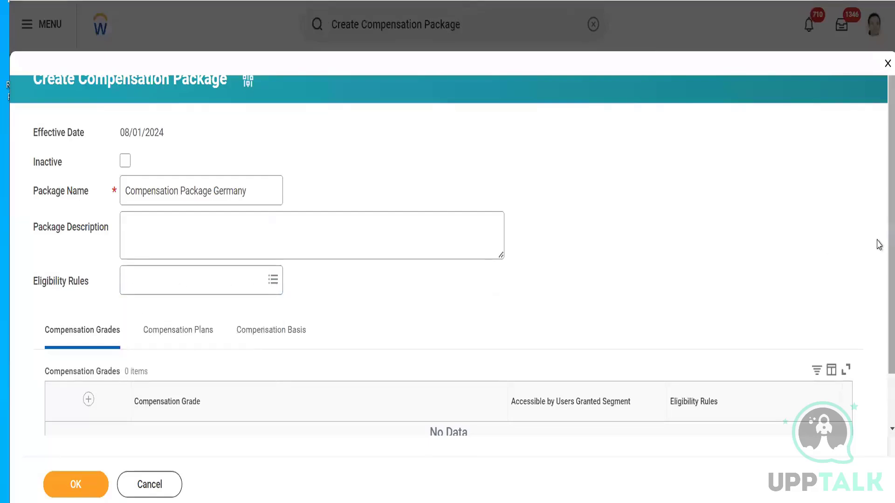
# - Add the Grade 01 compensation grade to the package's compensation grades and remove the extra empty row
pyautogui.scroll(-1, 878, 298)
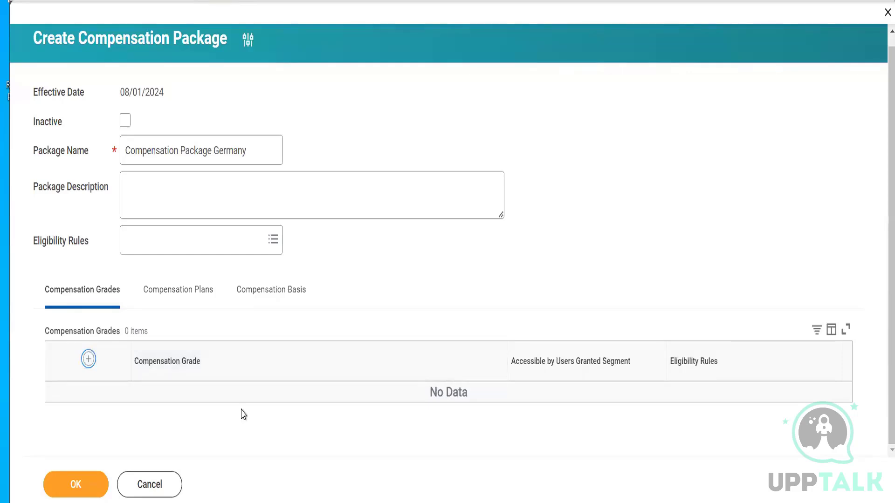
pyautogui.click(88, 359)
pyautogui.click(188, 421)
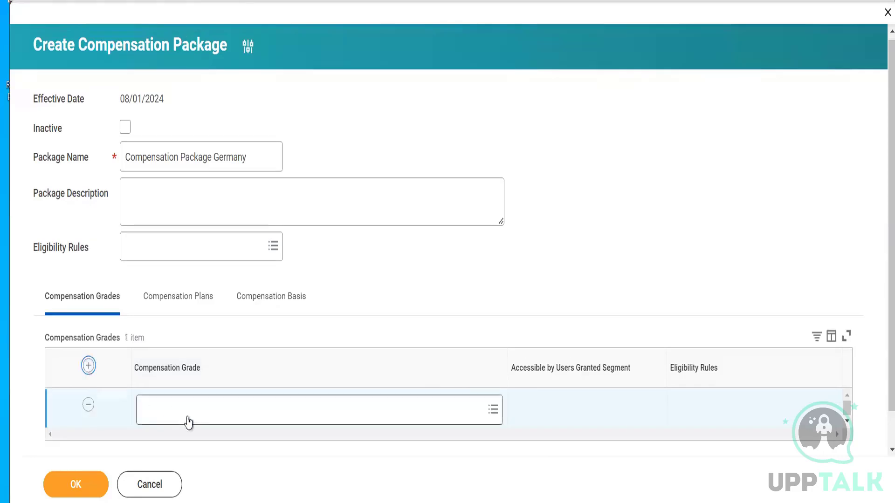
pyautogui.write('Ra')
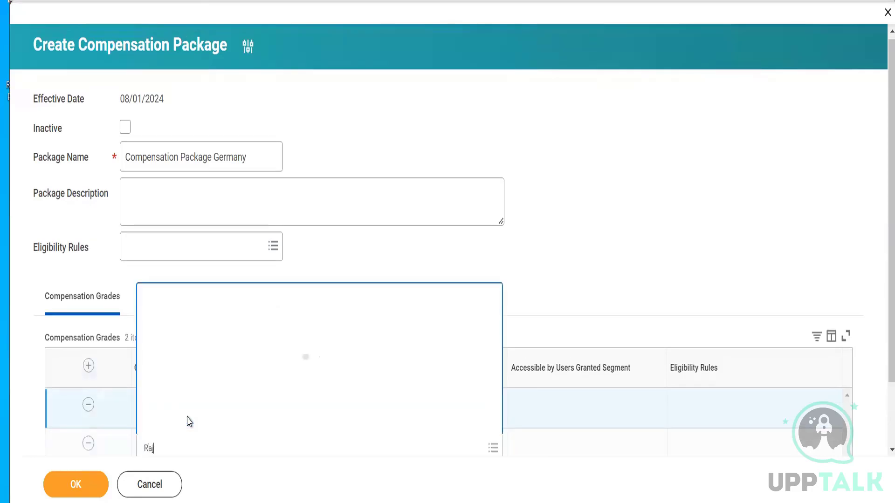
pyautogui.write('j')
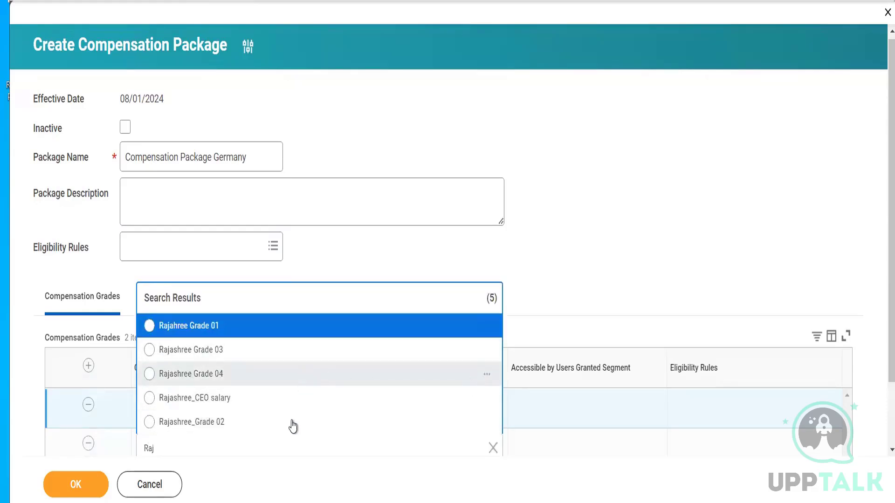
pyautogui.click(239, 450)
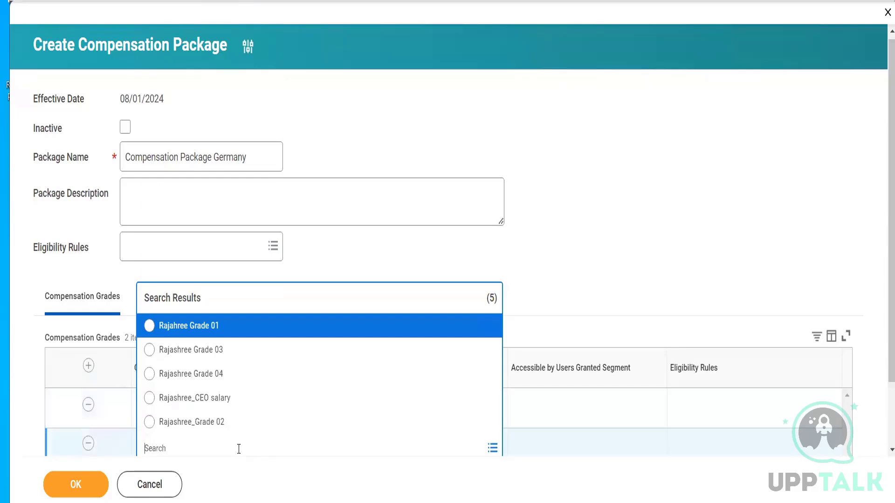
pyautogui.click(227, 332)
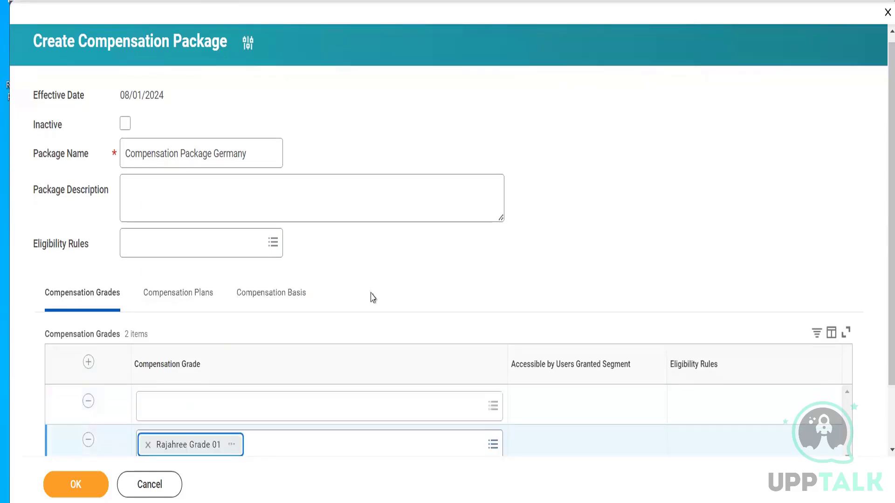
pyautogui.click(88, 403)
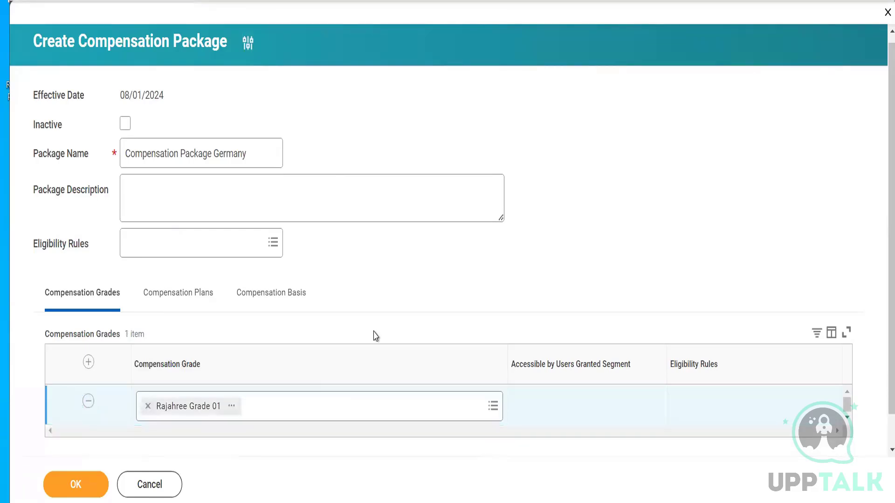
# - Add the car allowance plan to the package's compensation plans and recheck the package's grades and plans
pyautogui.click(189, 300)
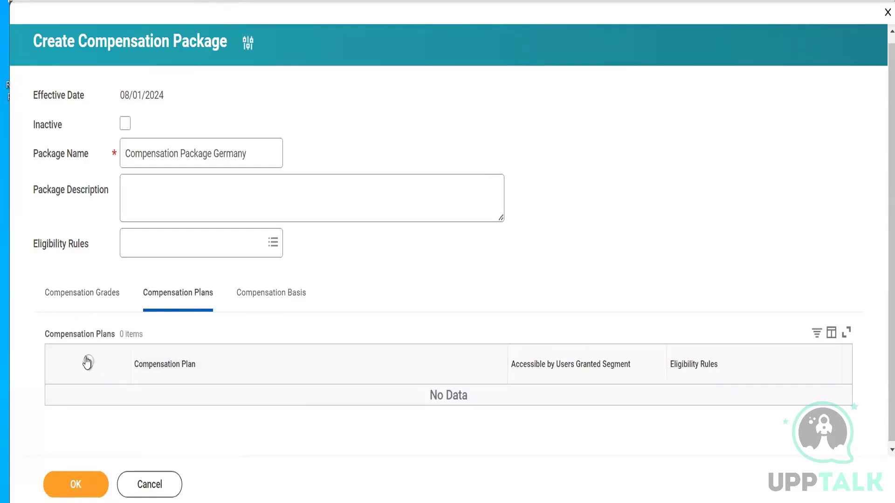
pyautogui.click(168, 409)
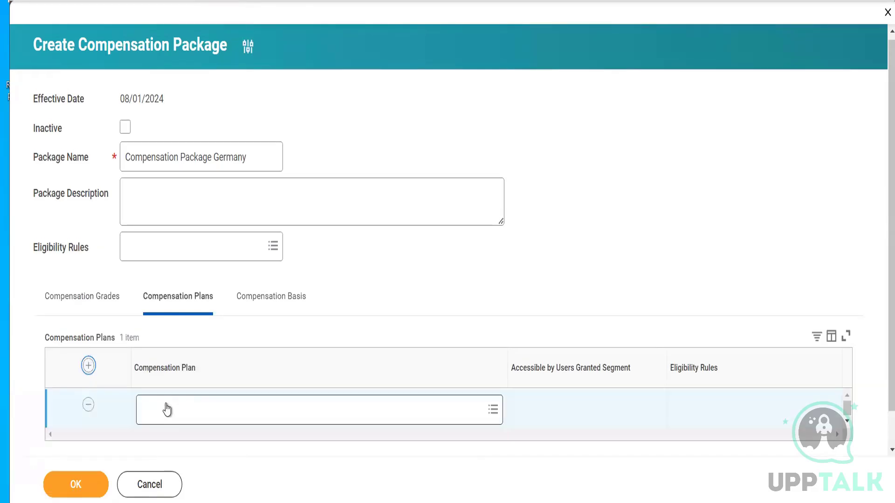
pyautogui.click(166, 404)
pyautogui.write('Raj')
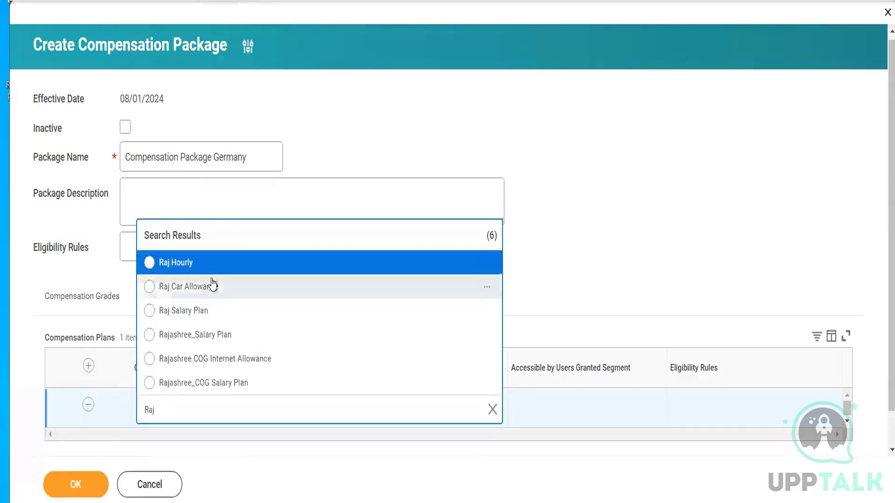
pyautogui.click(212, 287)
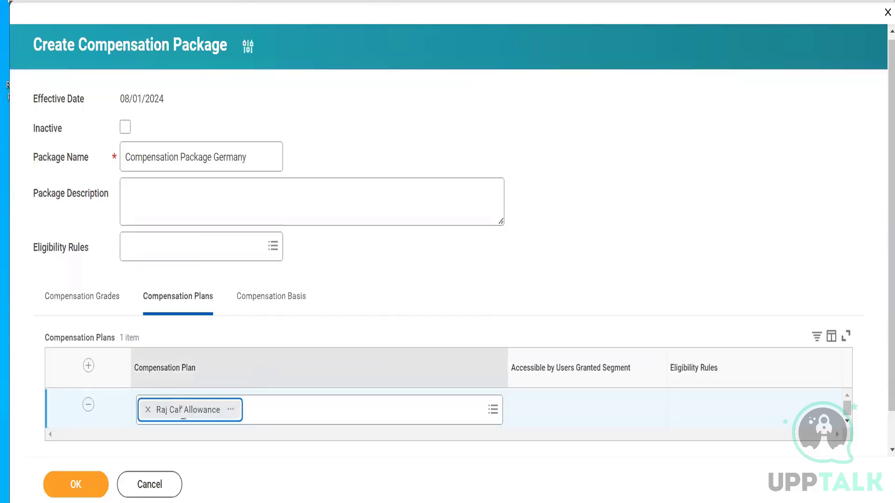
pyautogui.click(96, 297)
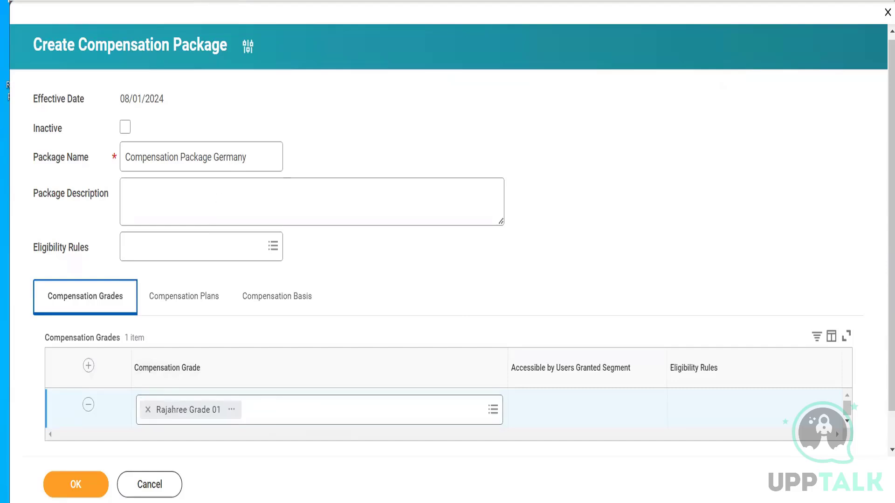
pyautogui.click(265, 183)
pyautogui.click(196, 303)
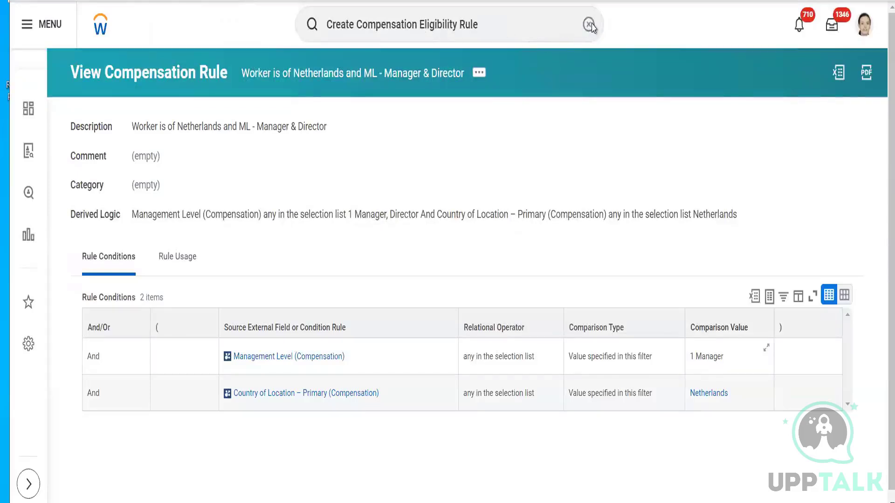
pyautogui.click(589, 24)
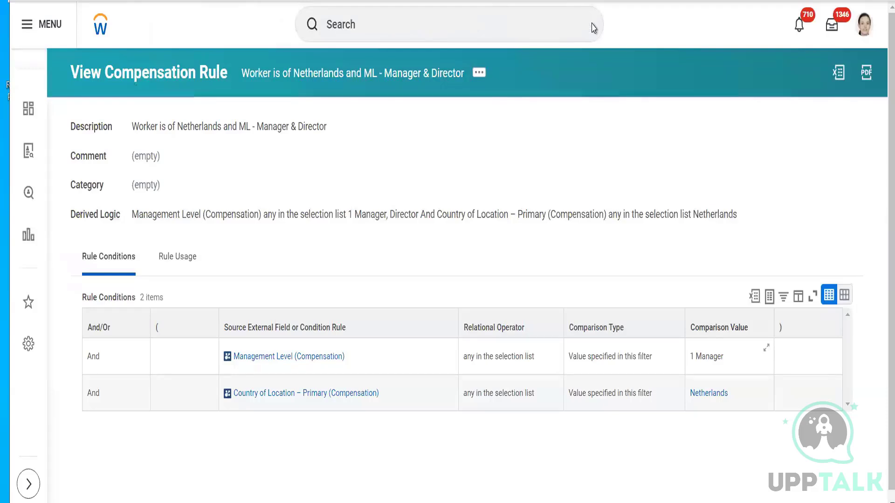
pyautogui.click(422, 19)
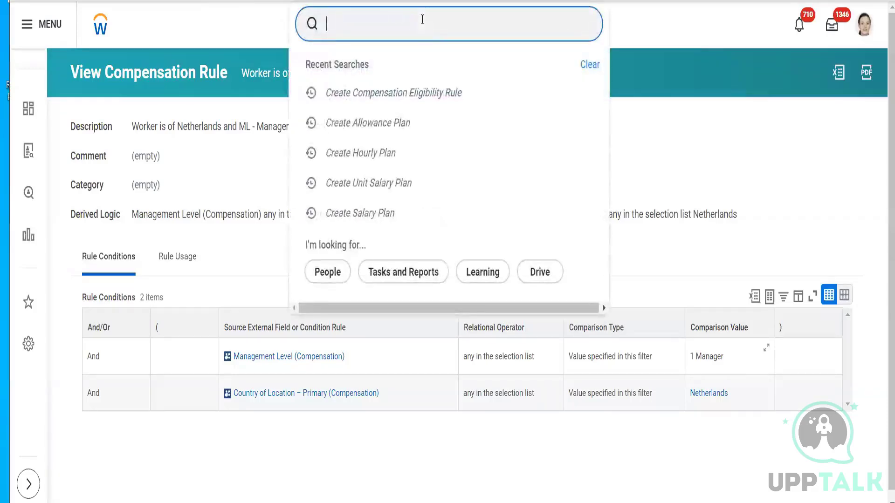
pyautogui.write('edit')
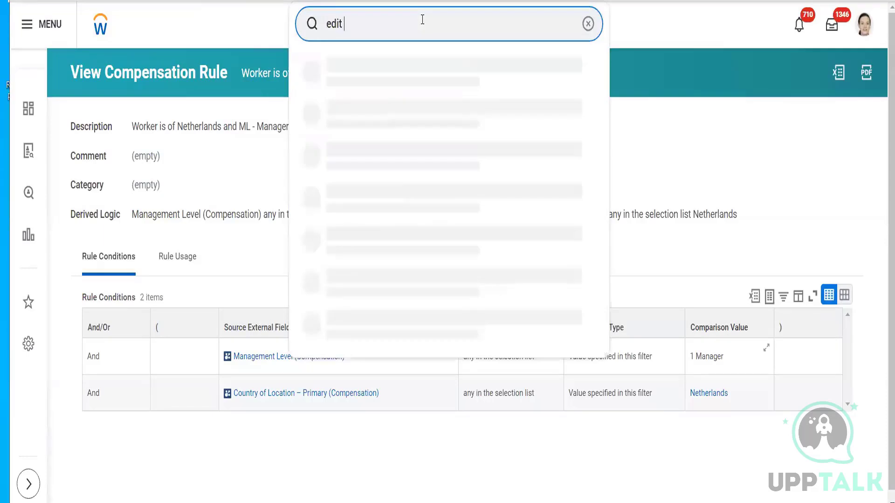
pyautogui.write('job profil')
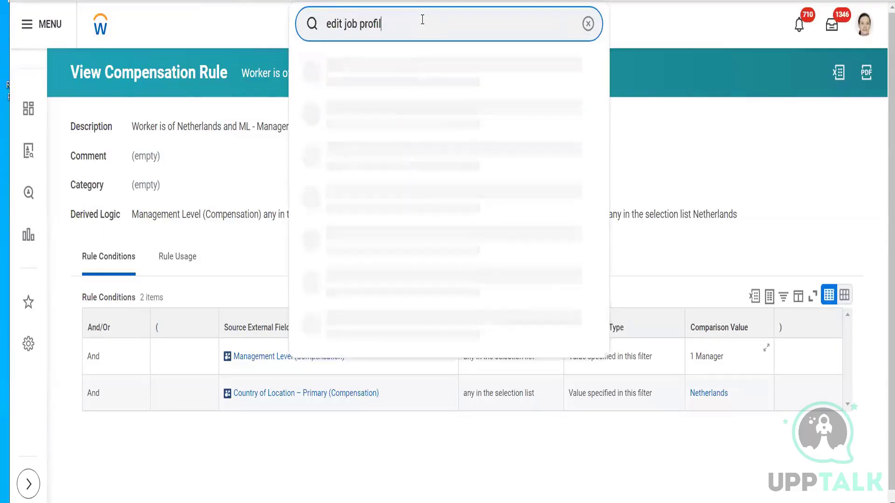
pyautogui.click(588, 25)
# - Search for the Create Job Profile task and start it with the effective date 08/01/2024
pyautogui.write('c')
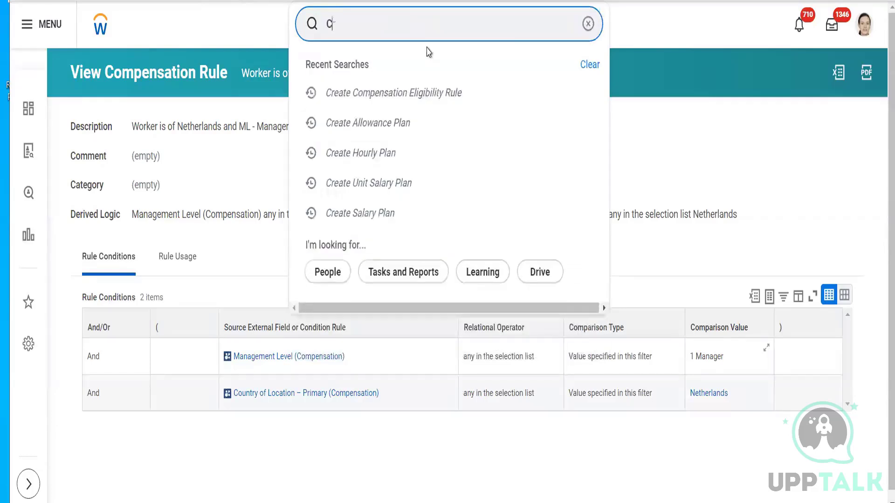
pyautogui.write('reate Job P')
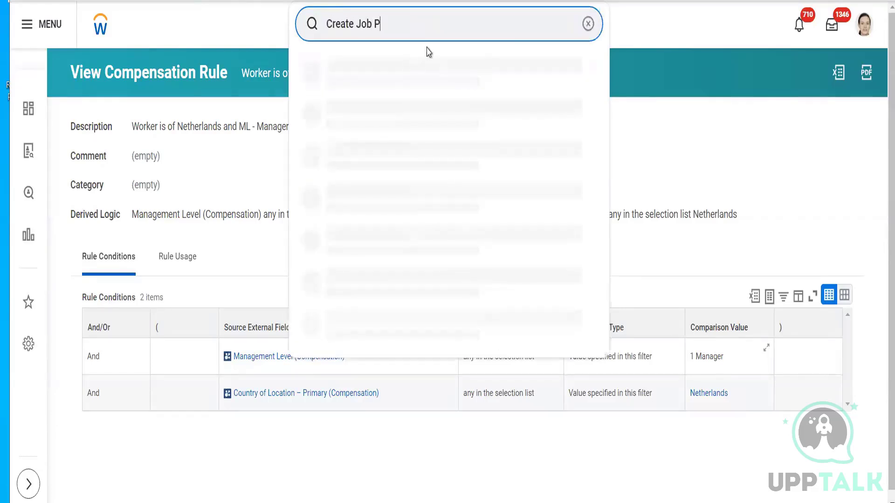
pyautogui.write('rofile')
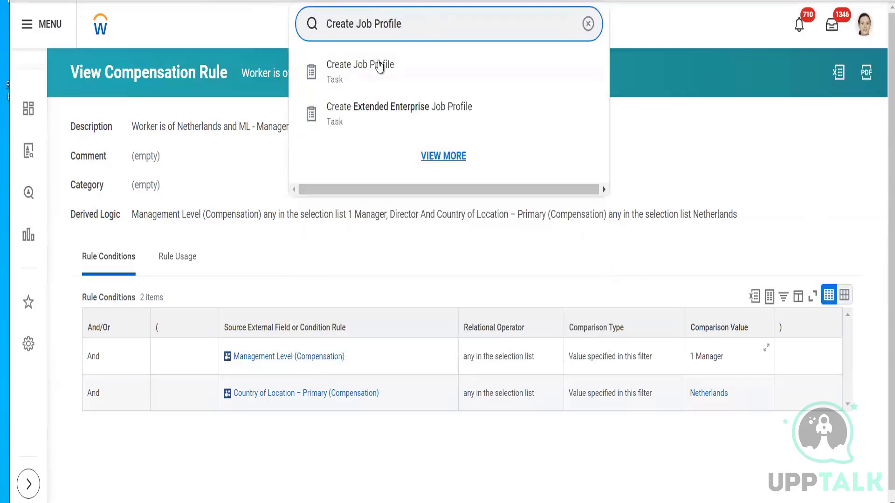
pyautogui.click(380, 65)
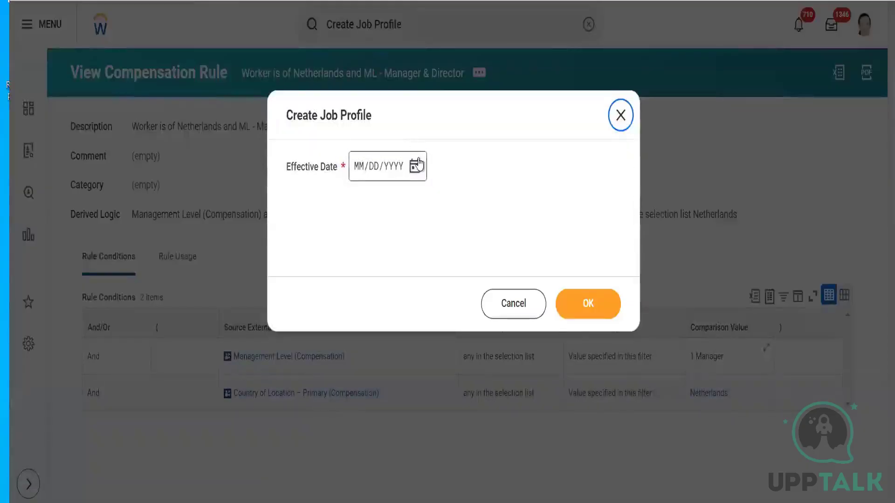
pyautogui.click(416, 165)
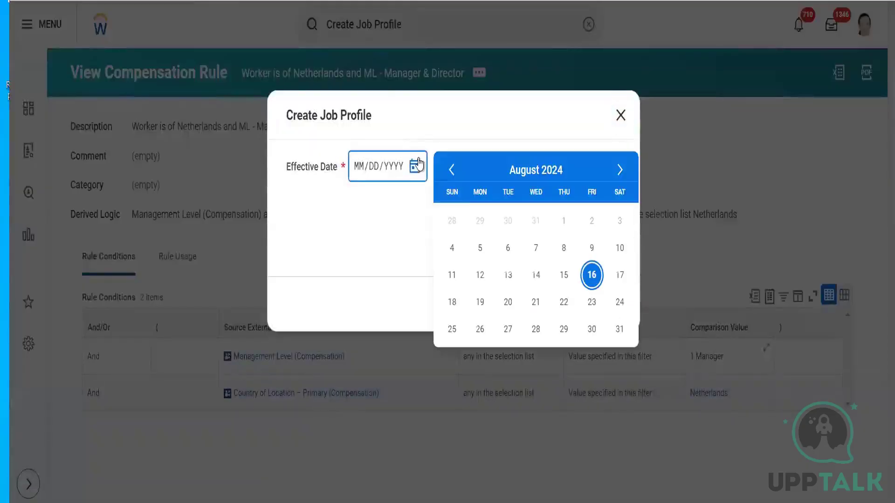
pyautogui.click(566, 221)
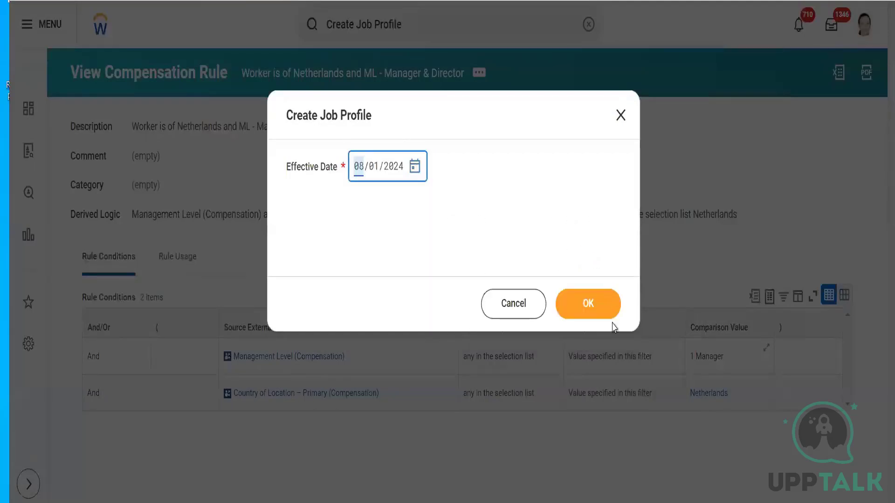
pyautogui.click(600, 308)
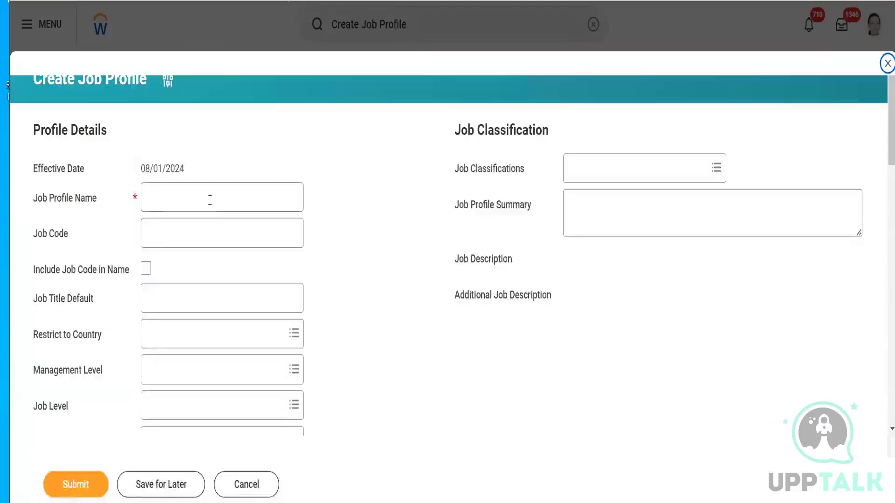
# - Name the job profile with the trainer's short first name followed by "Expert (SME)"
pyautogui.click(209, 200)
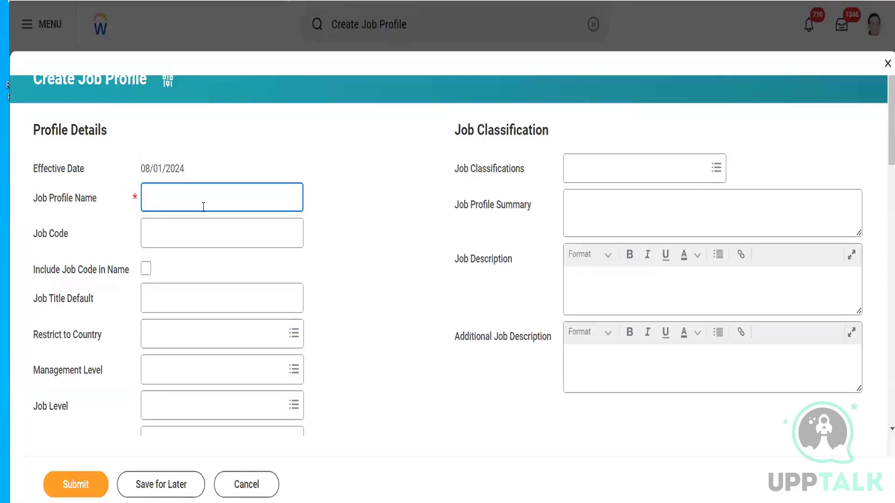
pyautogui.write('Raj')
pyautogui.write('Exper')
pyautogui.press('BackSpace')
pyautogui.press('BackSpace')
pyautogui.press('BackSpace')
pyautogui.press('BackSpace')
pyautogui.press('BackSpace')
pyautogui.press('BackSpace')
pyautogui.press('BackSpace')
pyautogui.press('BackSpace')
pyautogui.press('BackSpace')
pyautogui.write('Raj Expert (SME)')
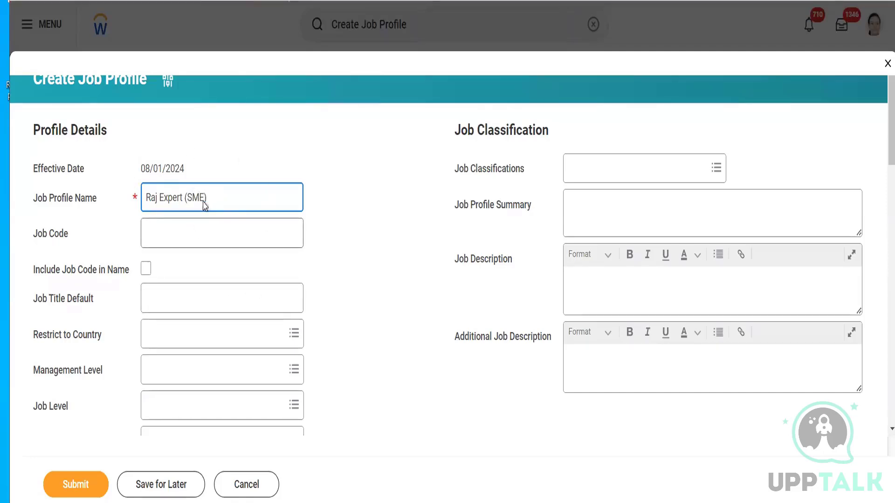
# - Copy the job profile name into the default job title
pyautogui.tripleClick(256, 197)
pyautogui.hotkey('ctrl', 'c')
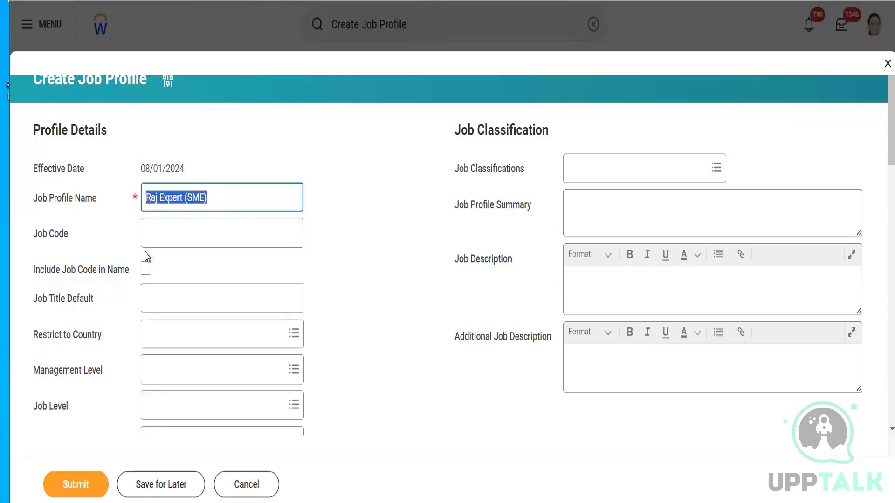
pyautogui.click(226, 197)
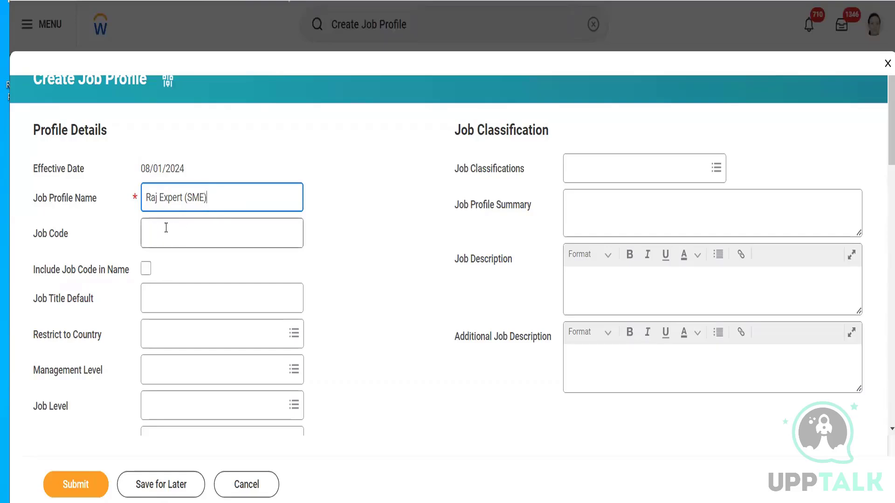
pyautogui.click(159, 298)
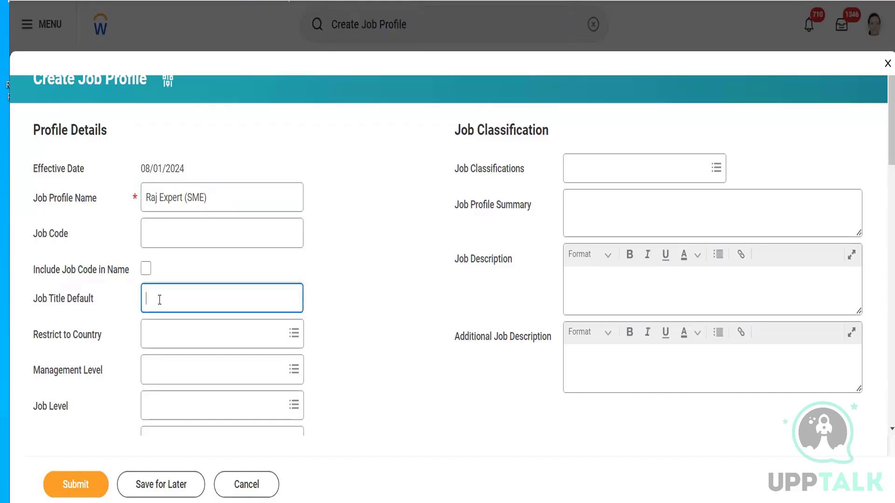
pyautogui.hotkey('ctrl', 'v')
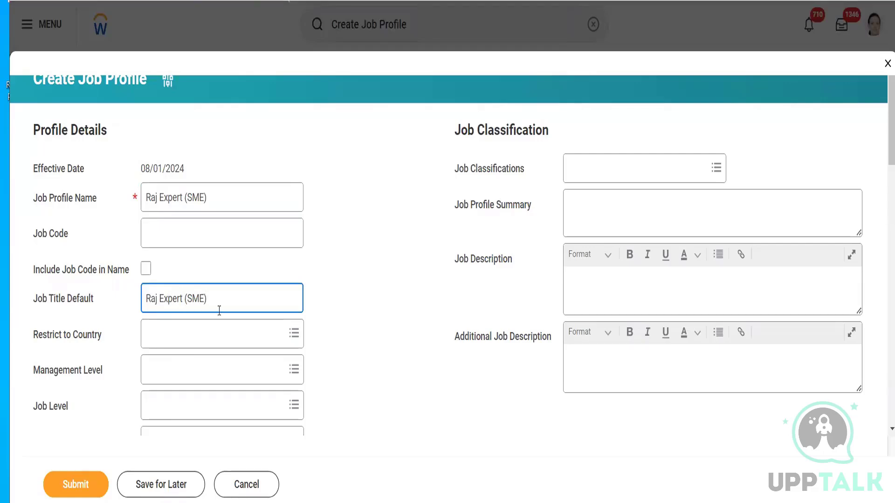
# - Restrict the job profile to the country Germany
pyautogui.click(194, 332)
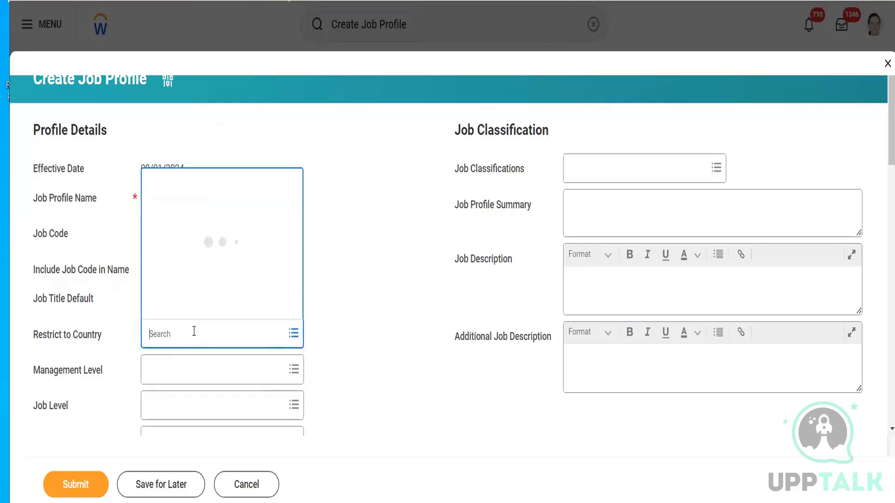
pyautogui.write('Germany')
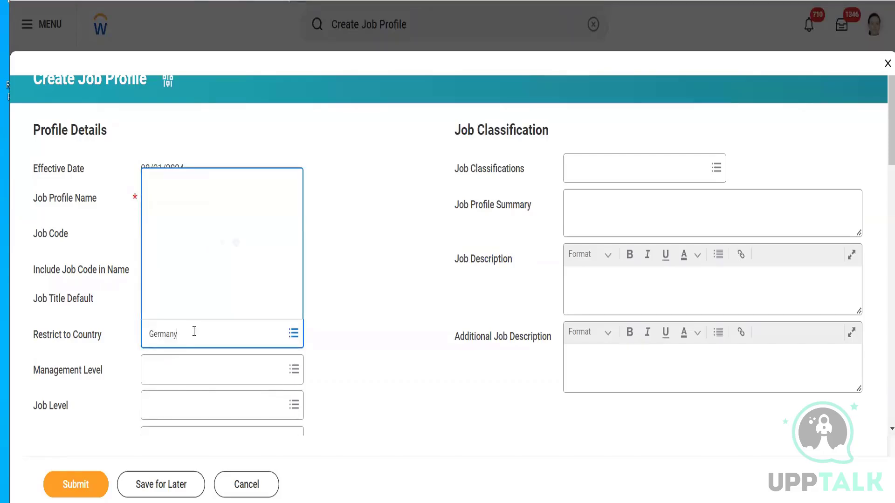
pyautogui.press('Return')
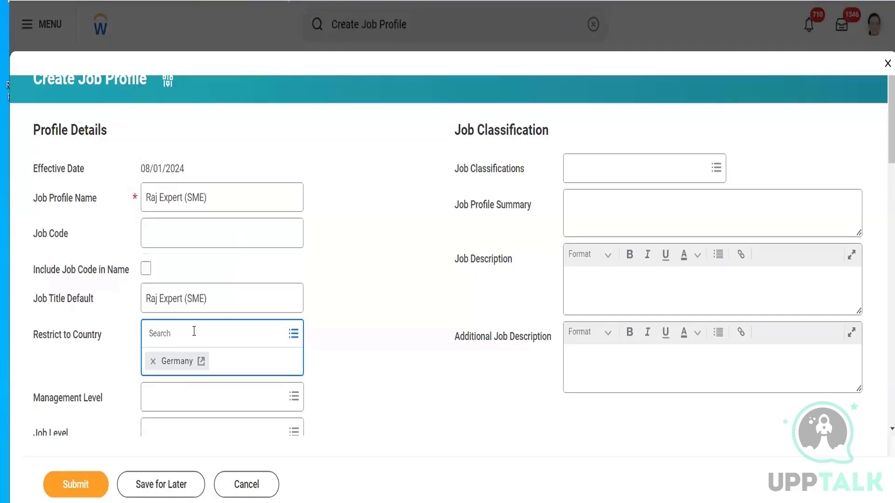
pyautogui.click(339, 282)
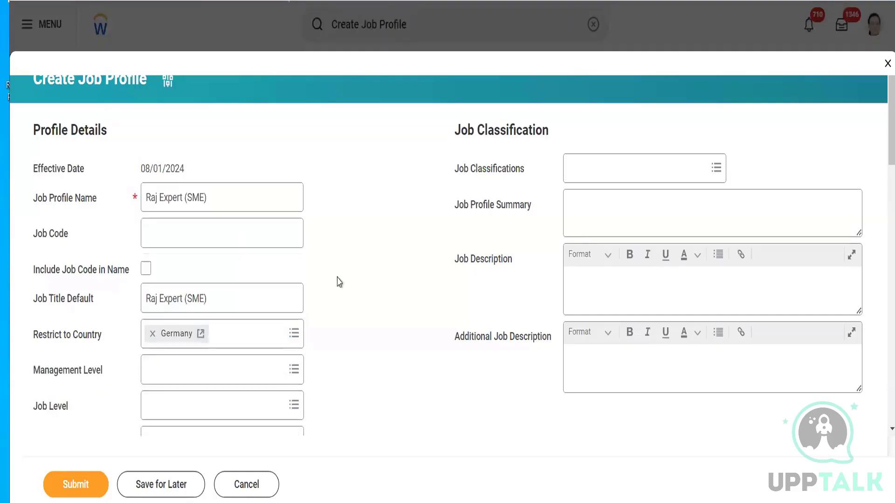
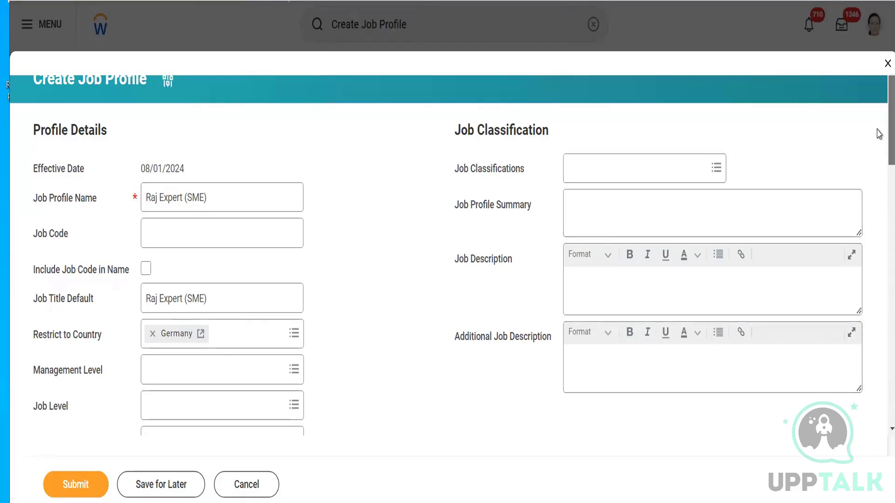
# - Set the job profile's management level to 6 Manager
pyautogui.scroll(-4, 878, 135)
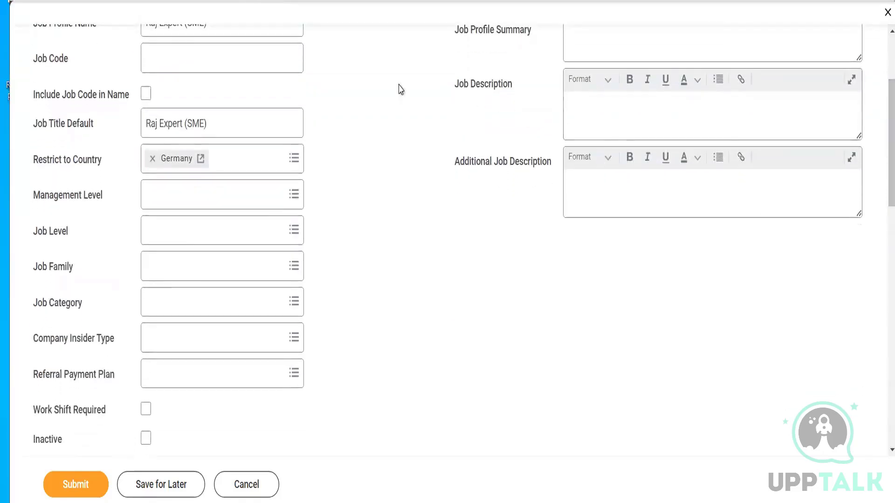
pyautogui.click(169, 204)
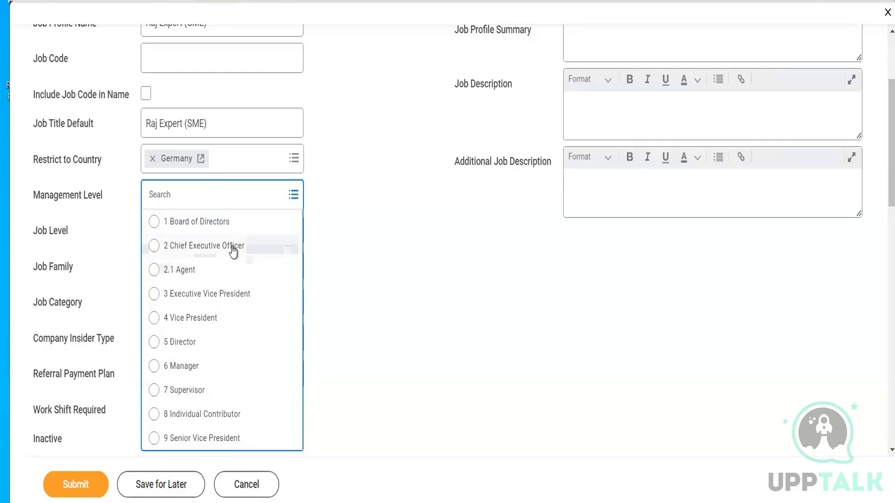
pyautogui.click(190, 370)
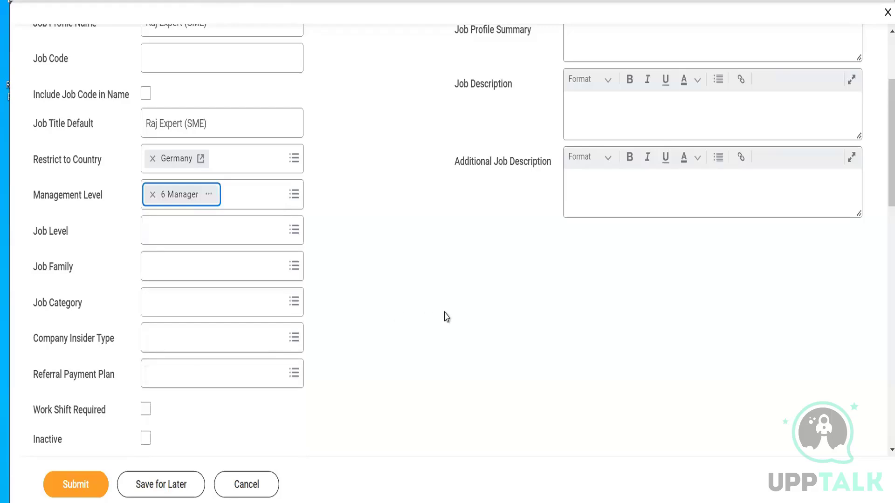
# - Examine the choices offered for the job profile's job level, and leave job level, job family and job category empty
pyautogui.click(204, 227)
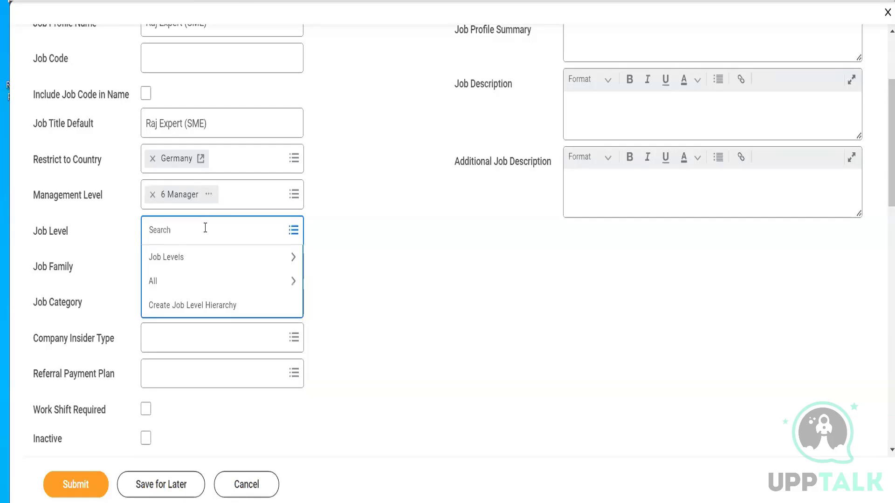
pyautogui.click(205, 257)
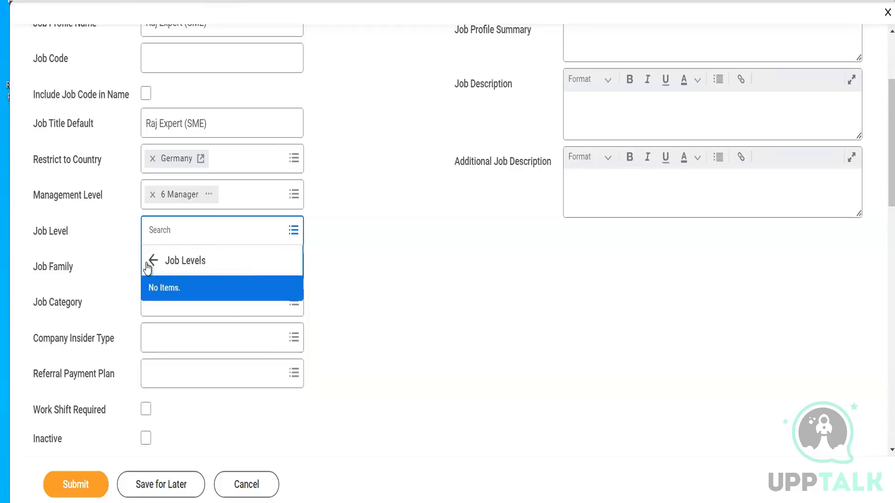
pyautogui.click(152, 260)
pyautogui.click(369, 281)
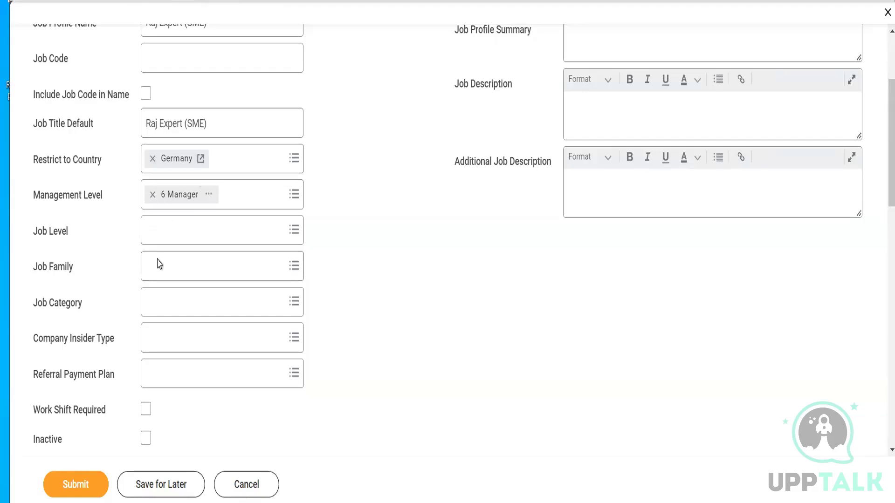
pyautogui.click(153, 273)
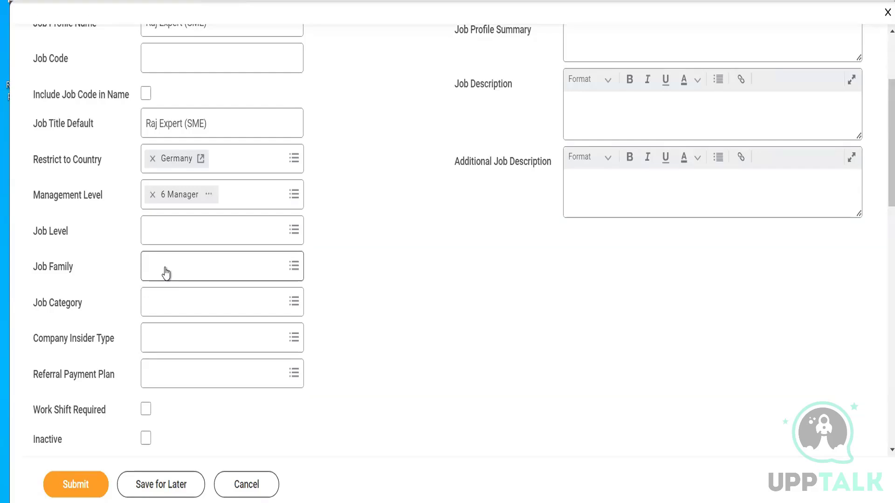
pyautogui.click(164, 309)
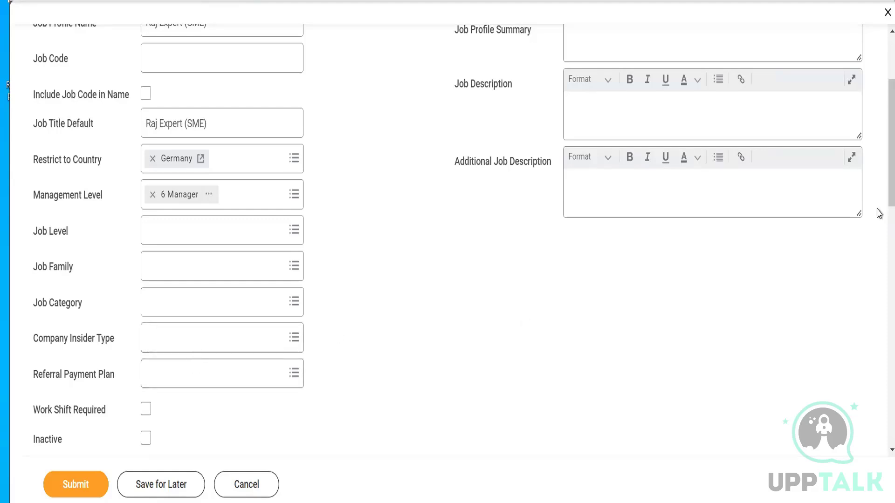
# - Set the job profile's difficulty to fill to Difficult and mark it as a critical job
pyautogui.scroll(-3, 879, 202)
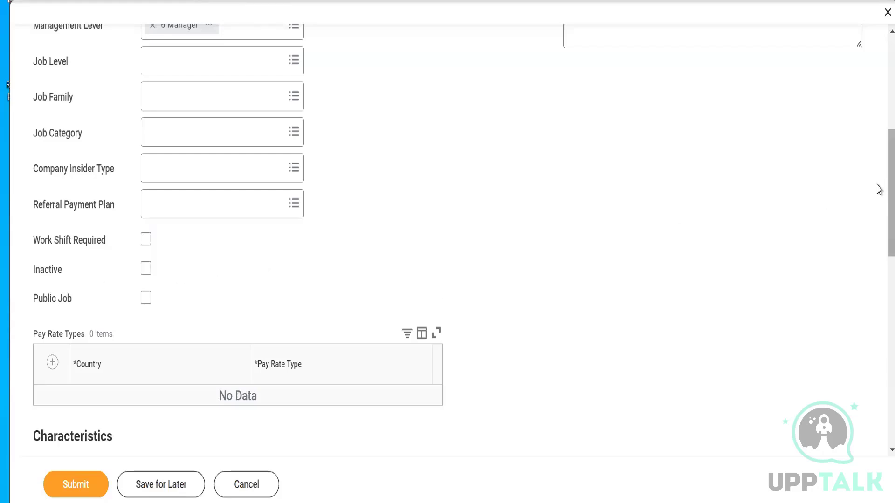
pyautogui.scroll(-2, 879, 209)
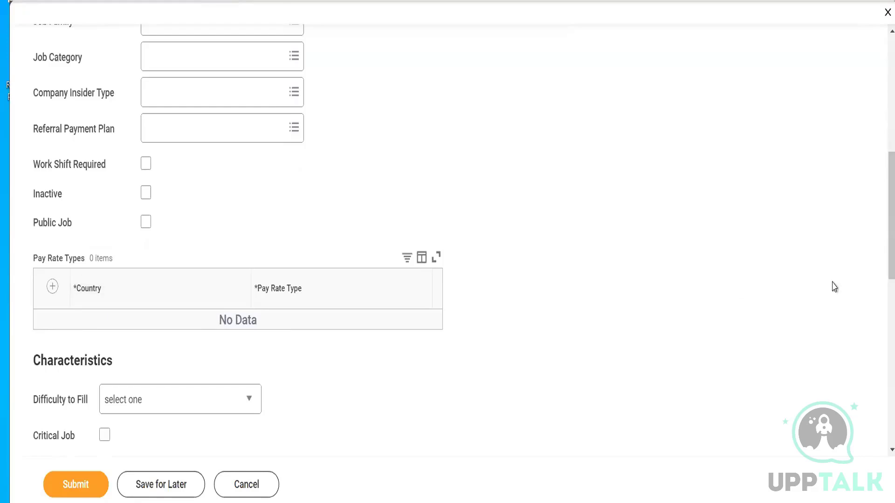
pyautogui.scroll(-3, 878, 226)
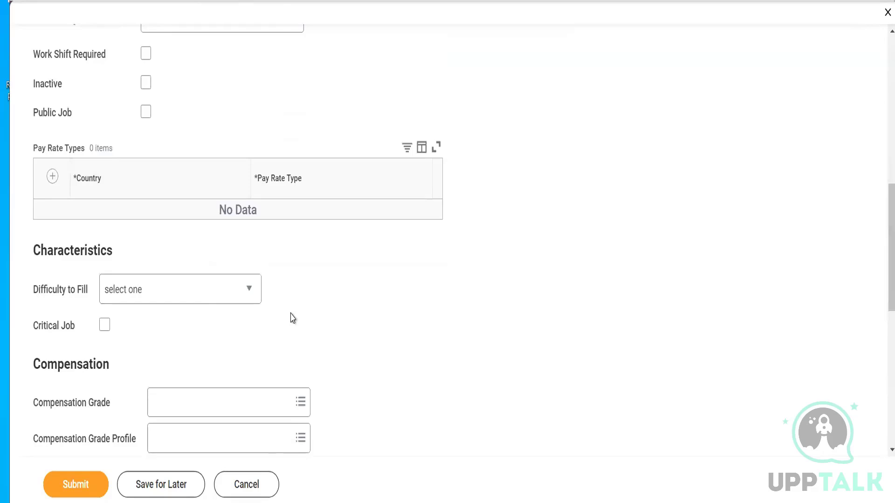
pyautogui.click(118, 294)
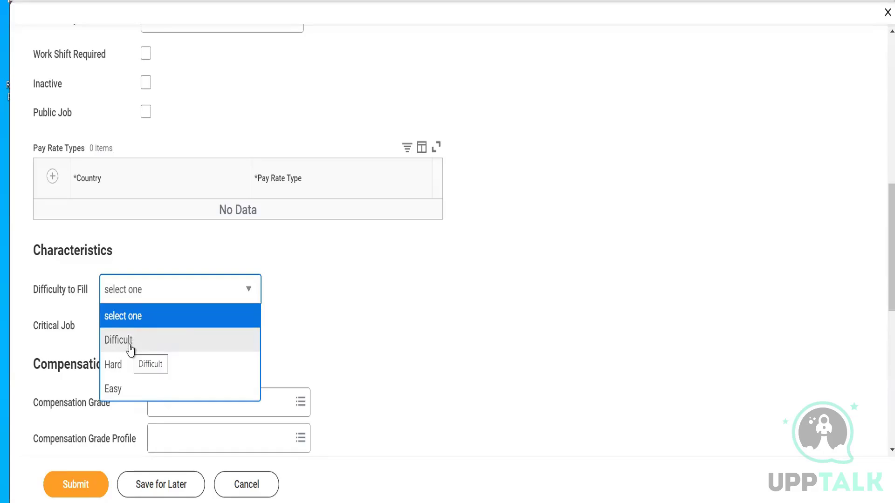
pyautogui.click(75, 329)
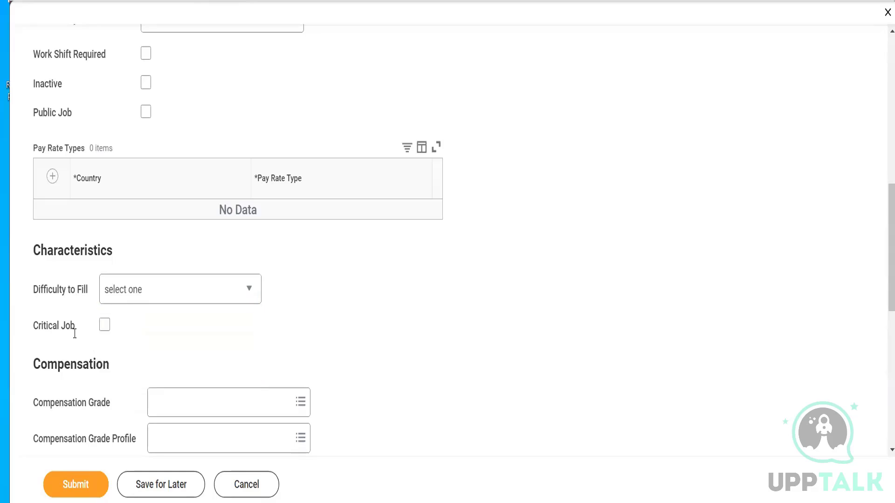
pyautogui.click(146, 302)
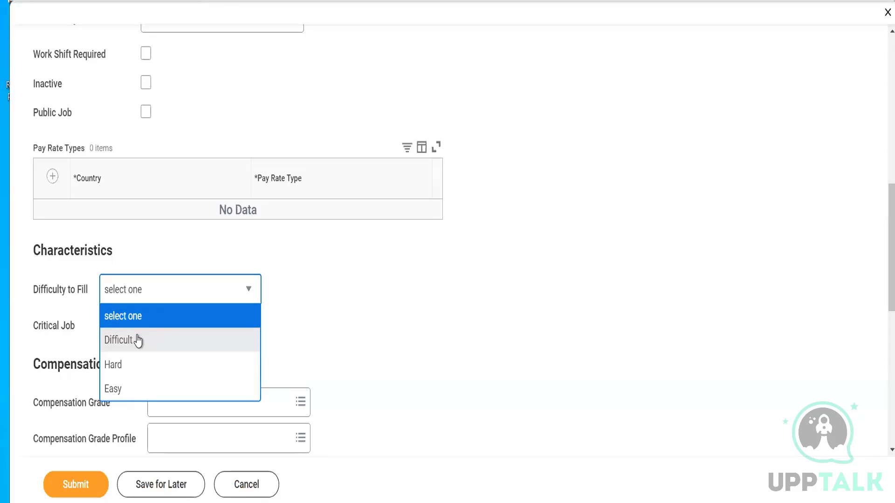
pyautogui.click(138, 341)
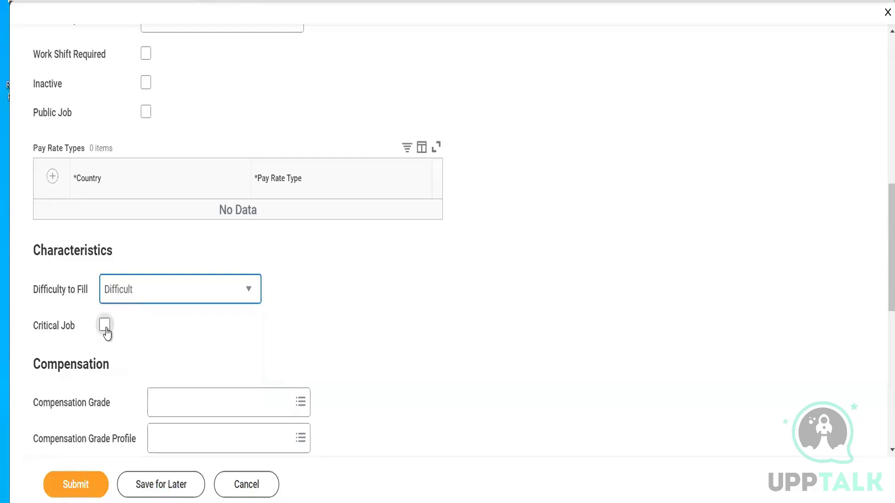
pyautogui.click(104, 326)
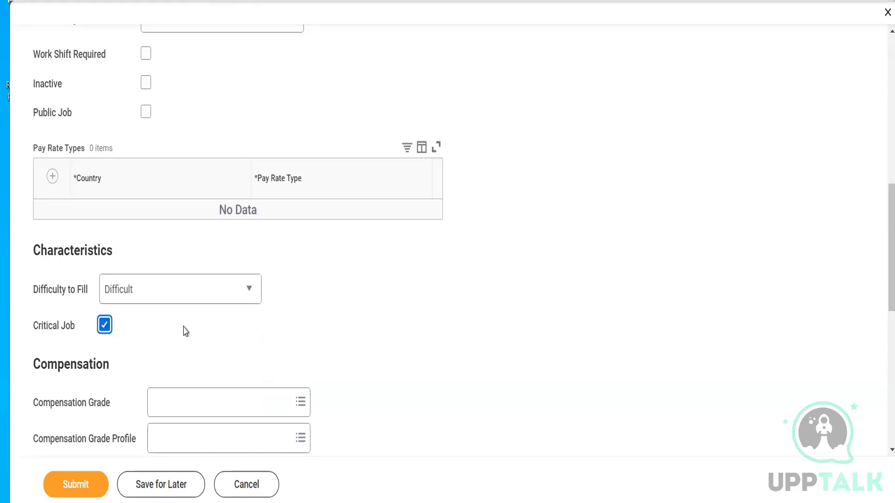
# - Clear the difficulty to fill selection and remove the critical job mark
pyautogui.click(171, 299)
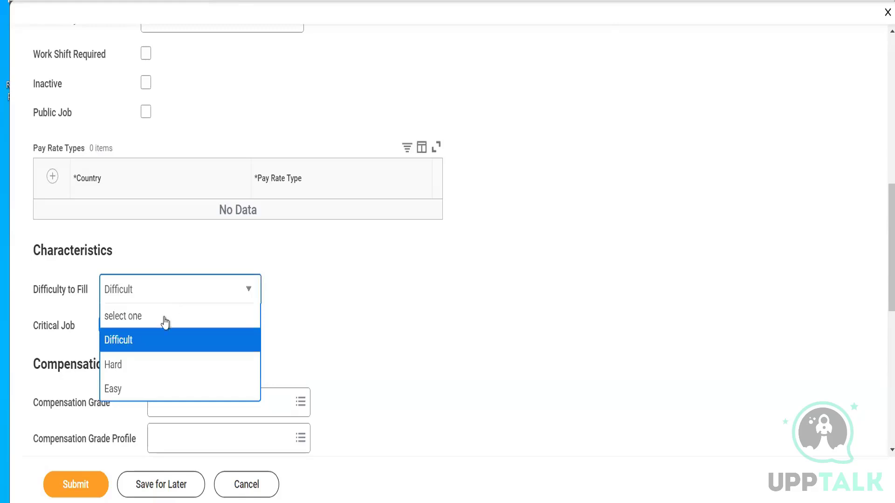
pyautogui.click(147, 321)
pyautogui.click(104, 325)
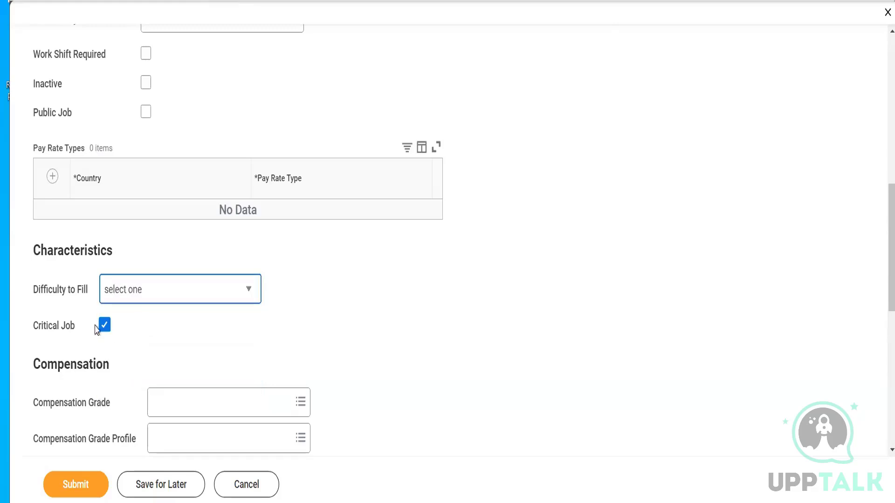
pyautogui.click(103, 329)
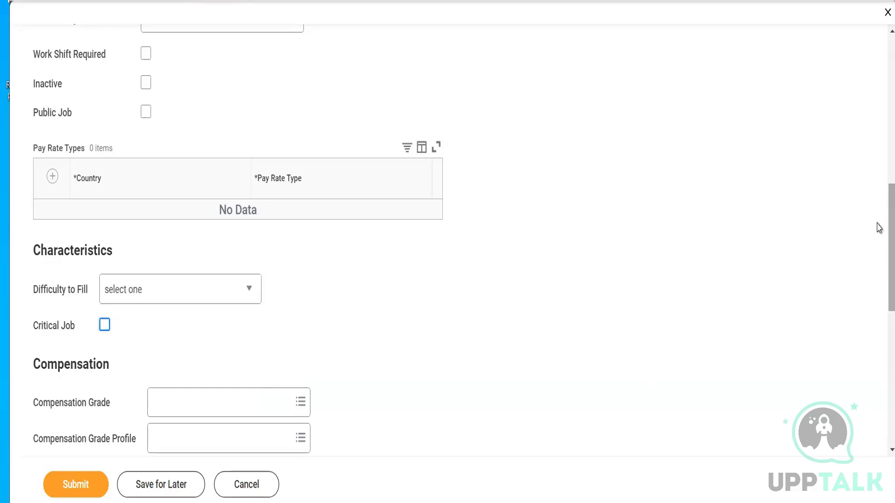
# - Review the job profile's compensation, union, job exempt, worker's compensation code and certification sections
pyautogui.scroll(-2, 879, 227)
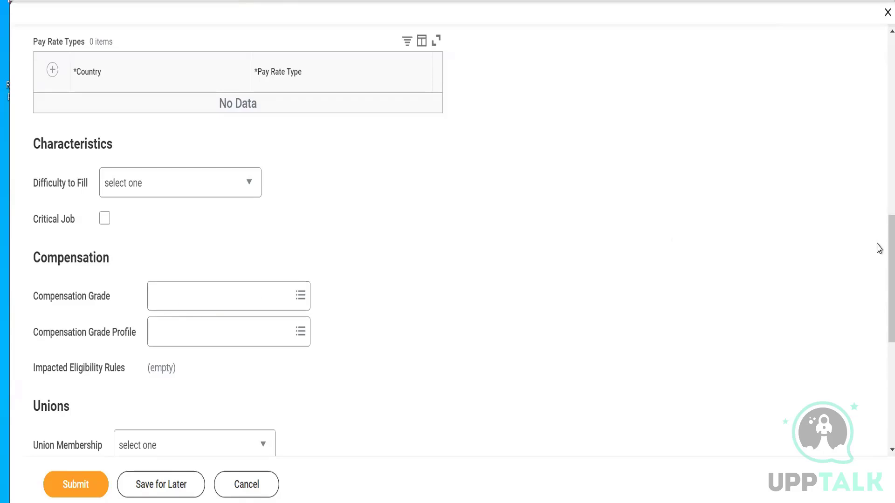
pyautogui.scroll(10, 877, 146)
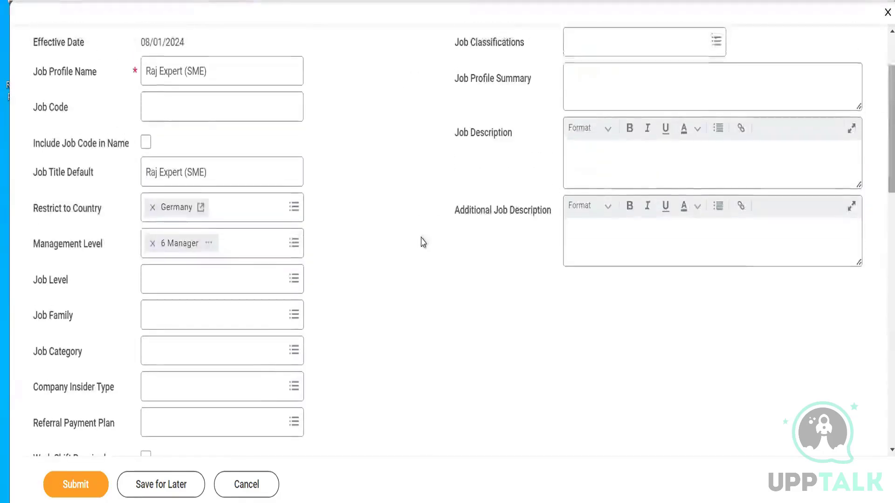
pyautogui.moveTo(207, 172); pyautogui.dragTo(159, 172)
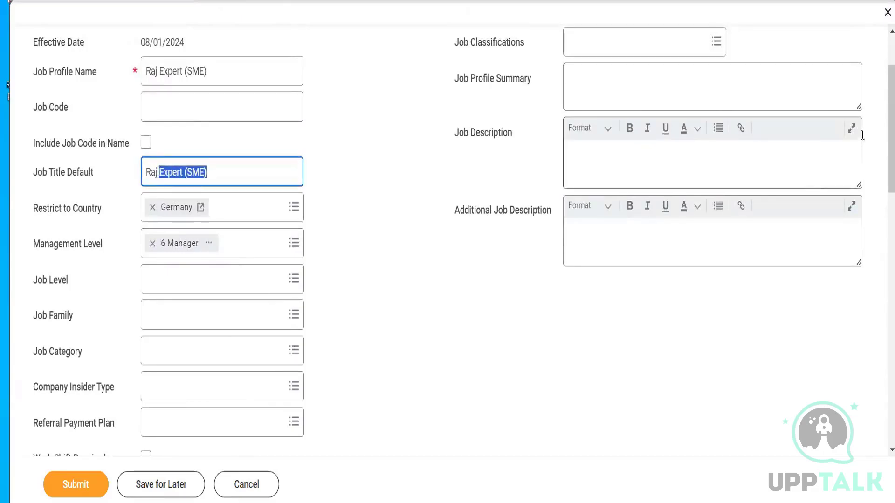
pyautogui.scroll(-5, 878, 186)
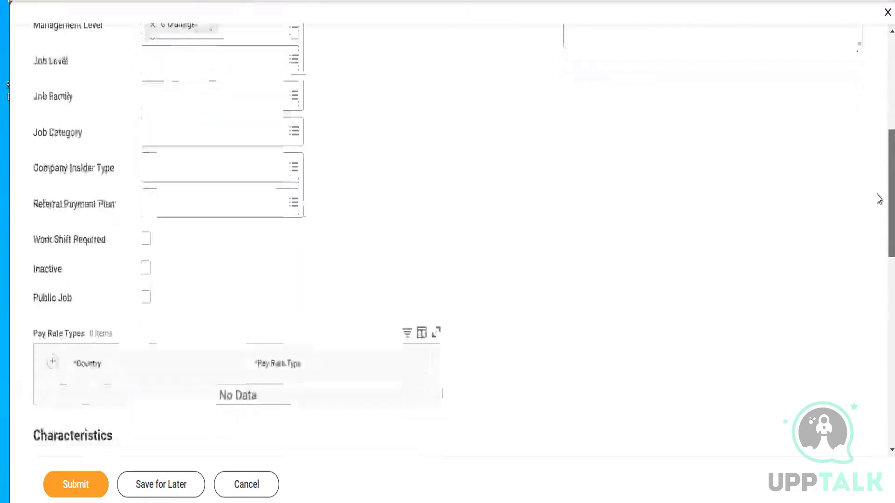
pyautogui.scroll(-5, 878, 198)
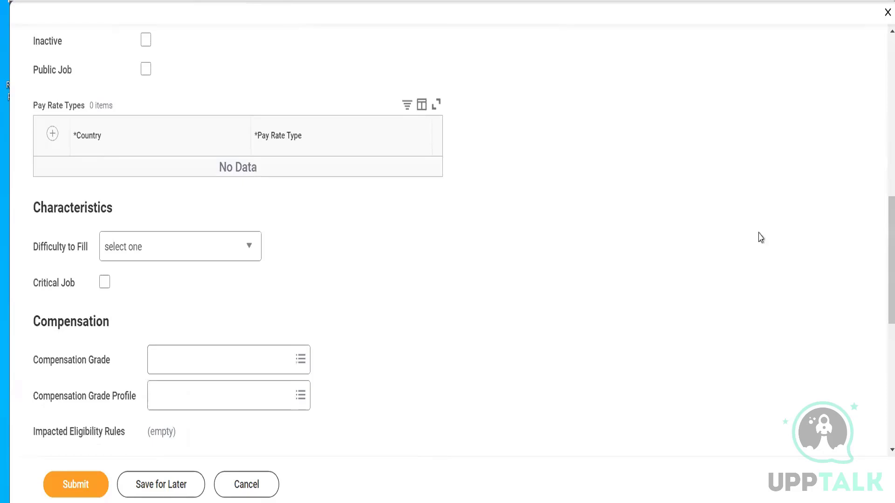
pyautogui.scroll(-3, 879, 261)
pyautogui.scroll(-4, 879, 279)
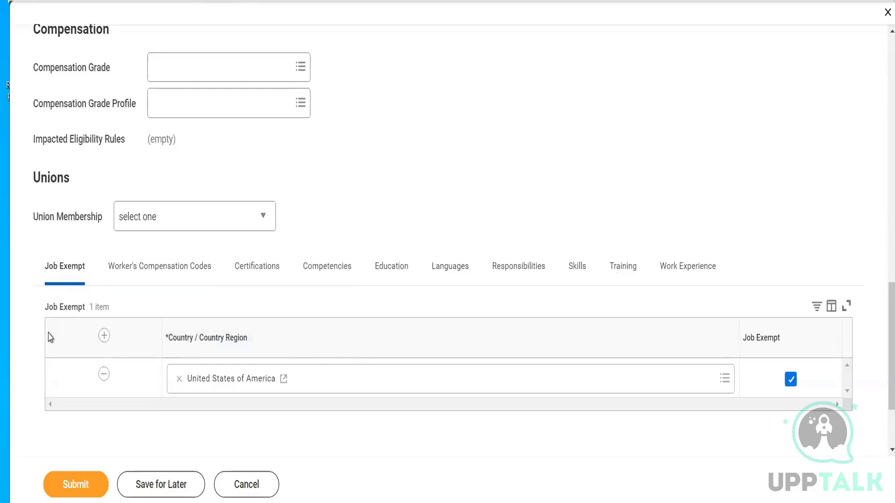
pyautogui.click(155, 276)
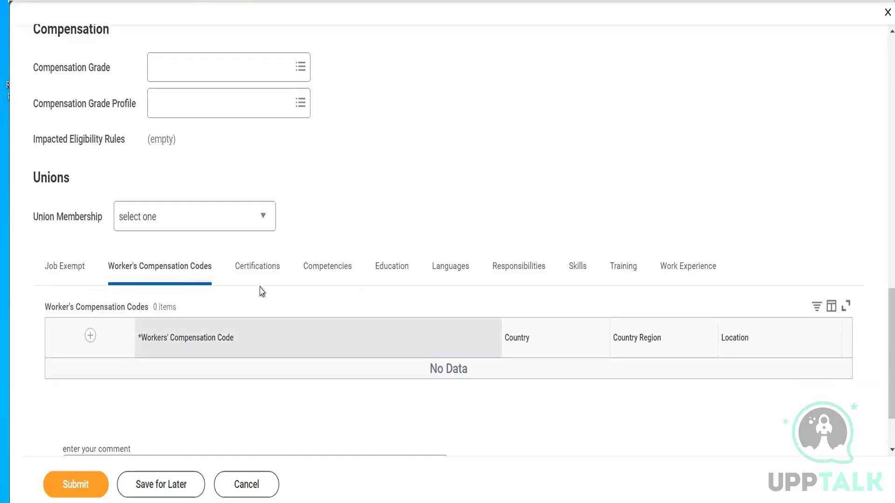
pyautogui.click(260, 274)
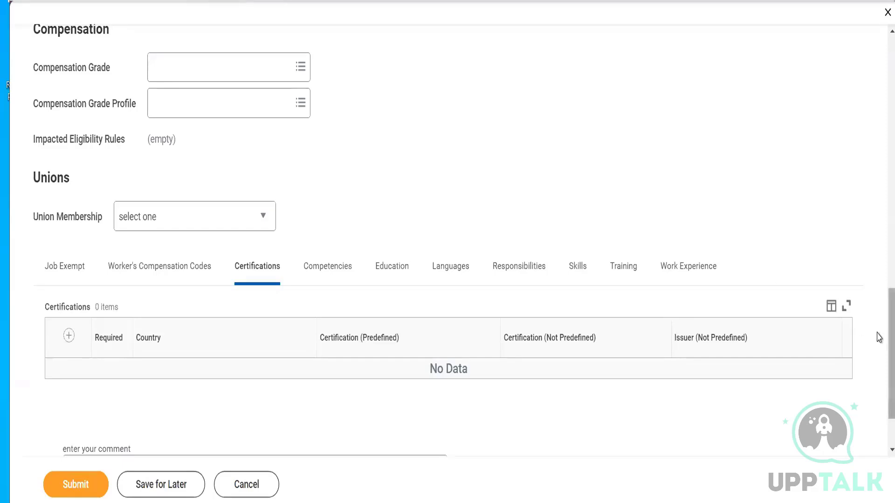
# - Submit the new job profile
pyautogui.moveTo(878, 112); pyautogui.dragTo(878, 77)
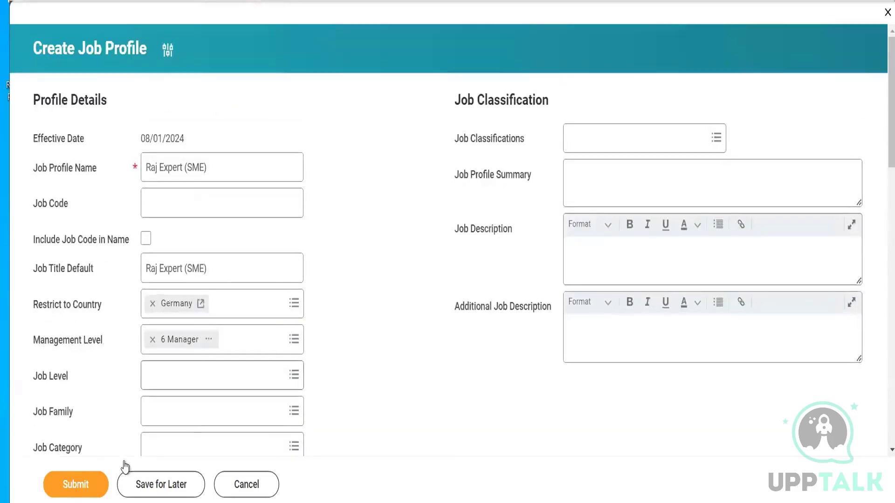
pyautogui.click(85, 485)
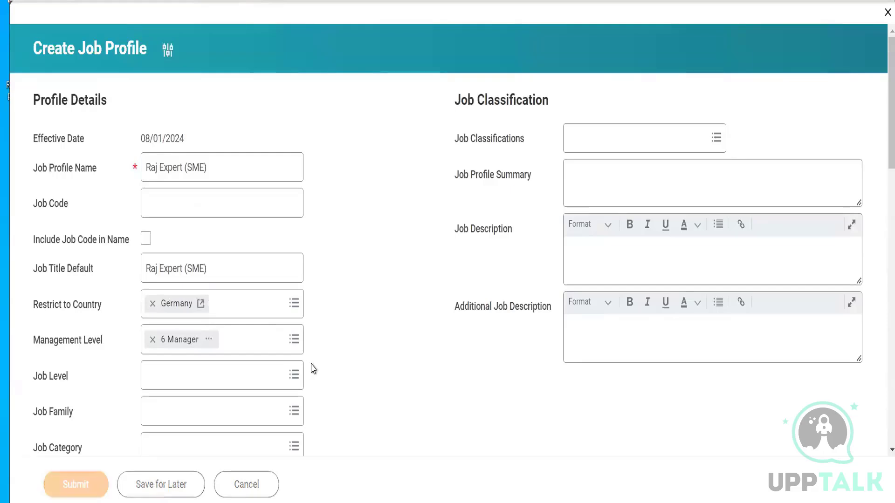